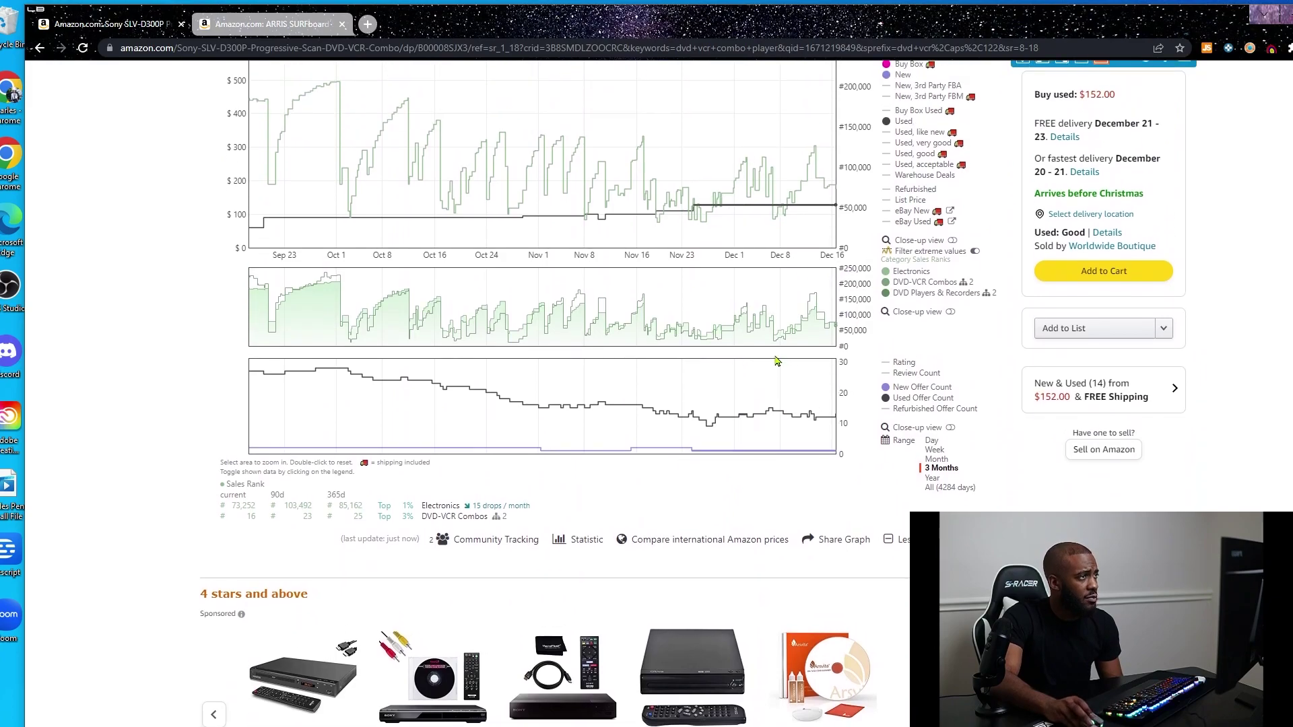
Add the Buy Box Used price to the three-month price history graph of the Sony SLV-D300P DVD-VCR combo
scroll(598, 319, up, 5)
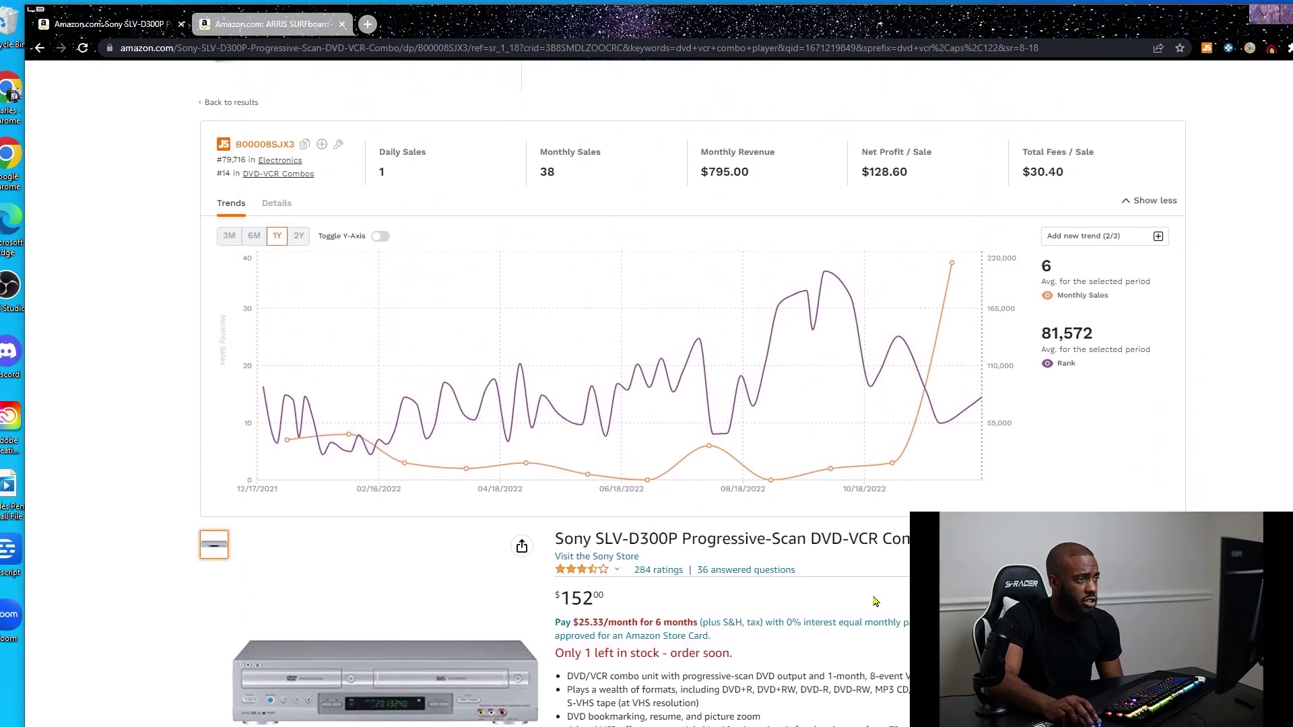
scroll(362, 363, down, 8)
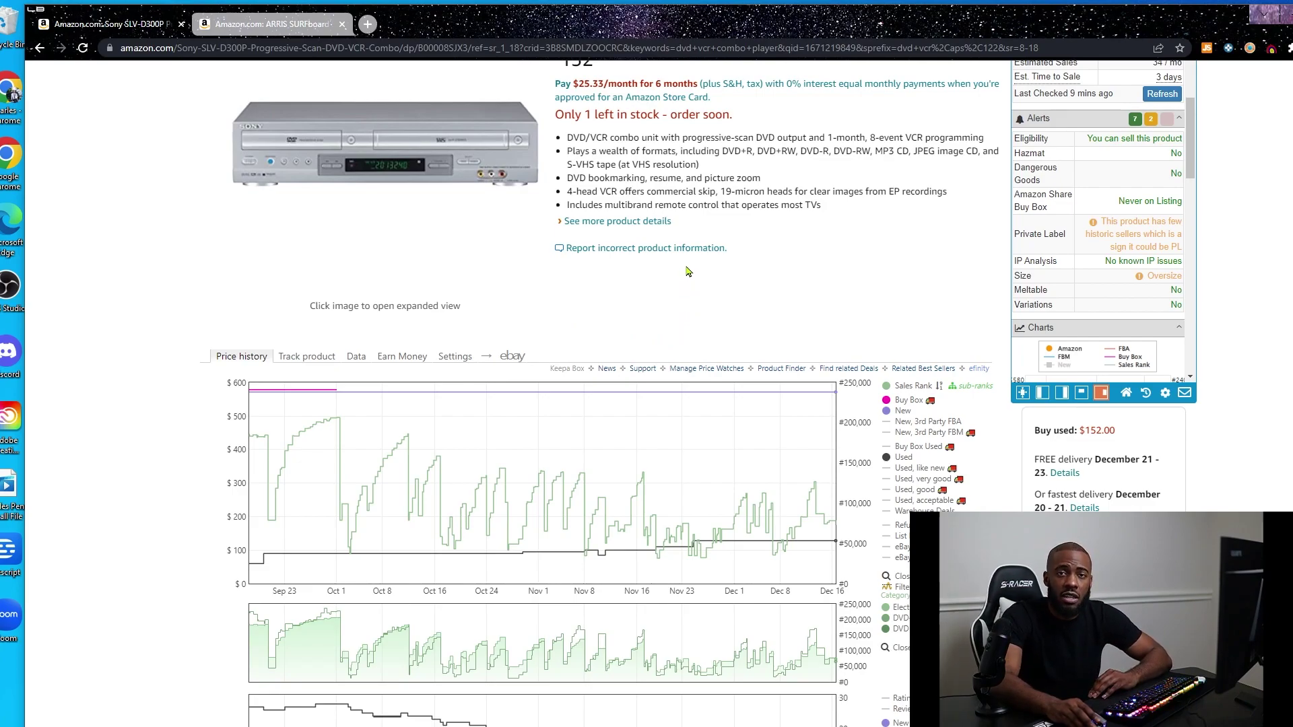
scroll(803, 502, up, 7)
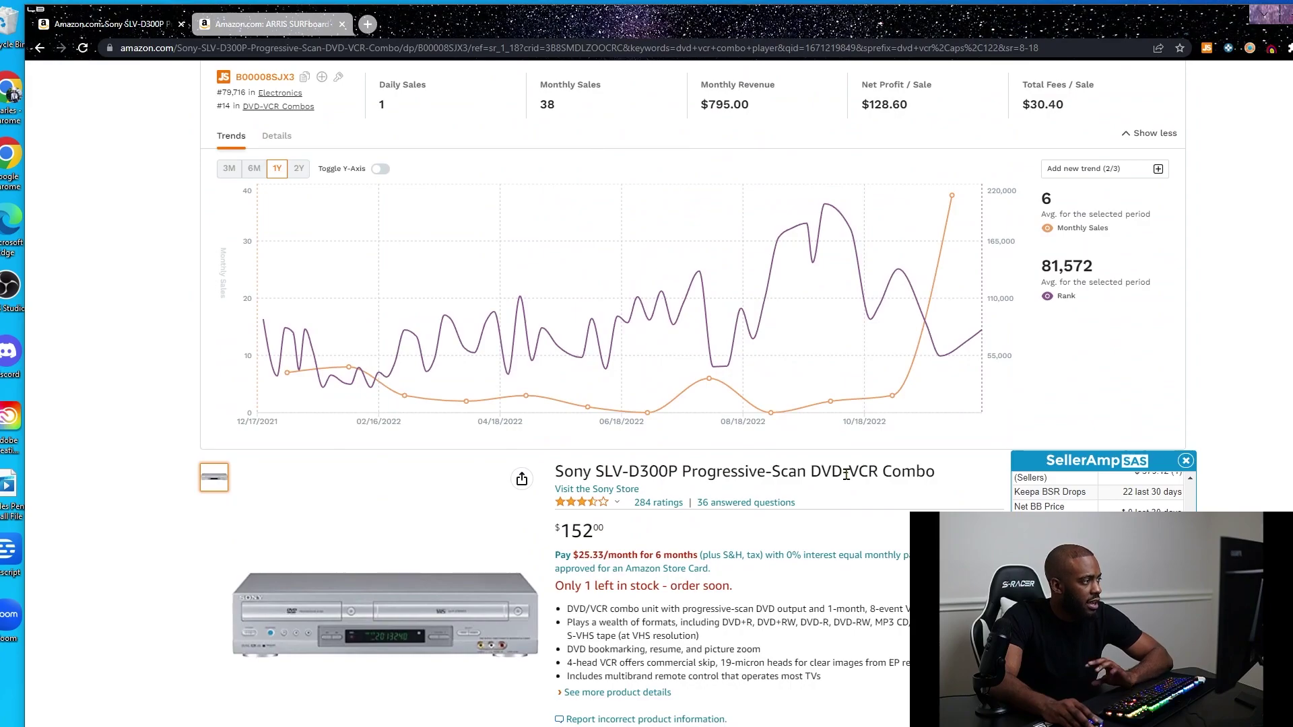
scroll(850, 473, down, 1)
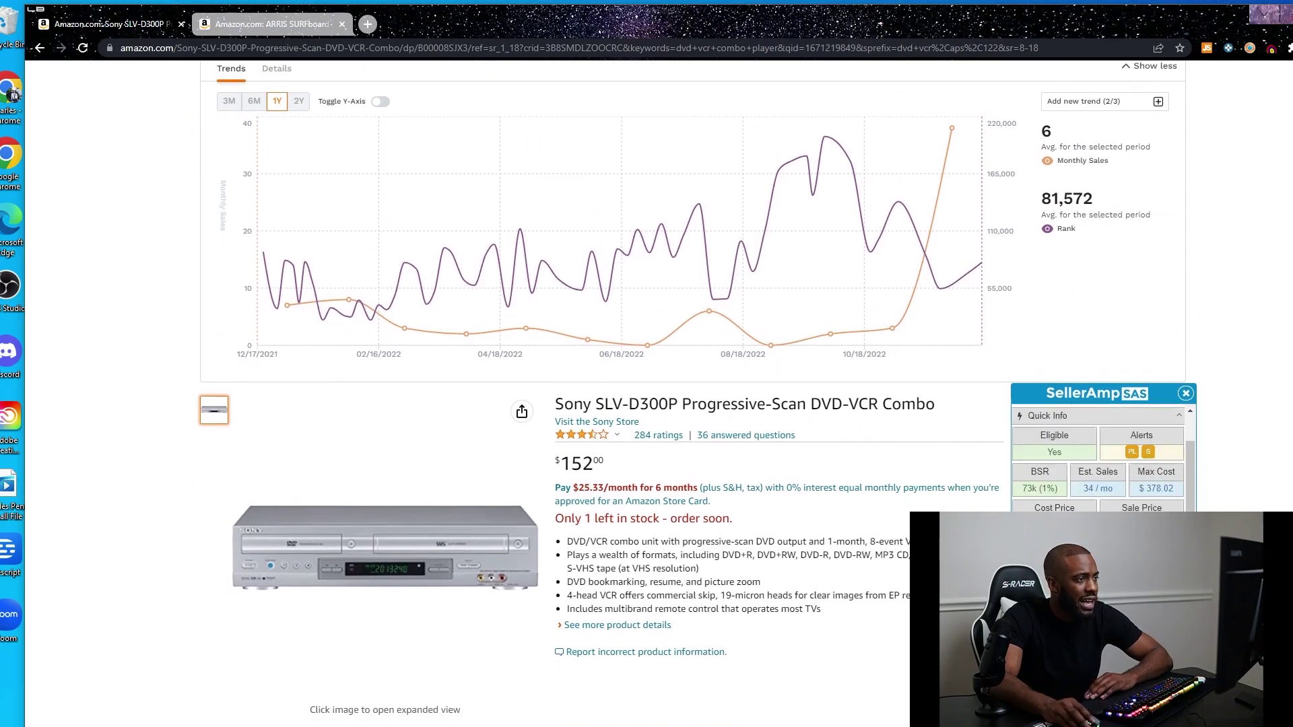
scroll(889, 536, down, 2)
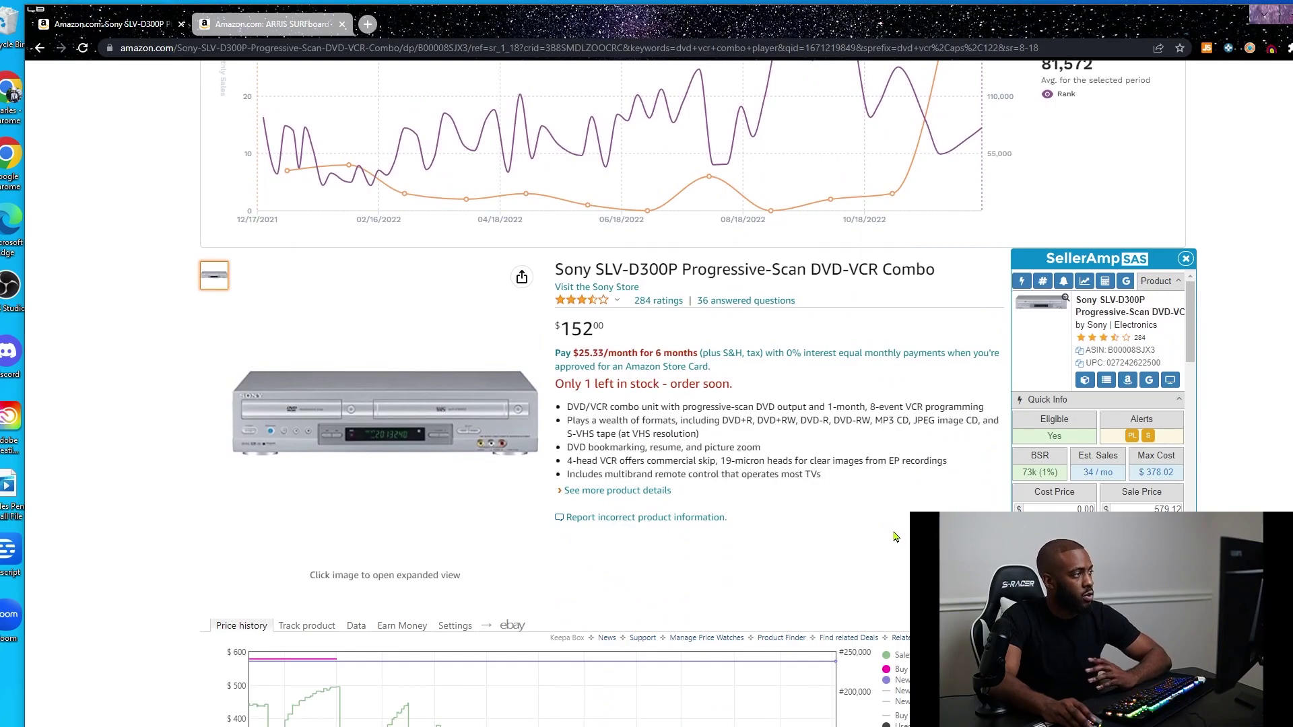
scroll(889, 490, down, 3)
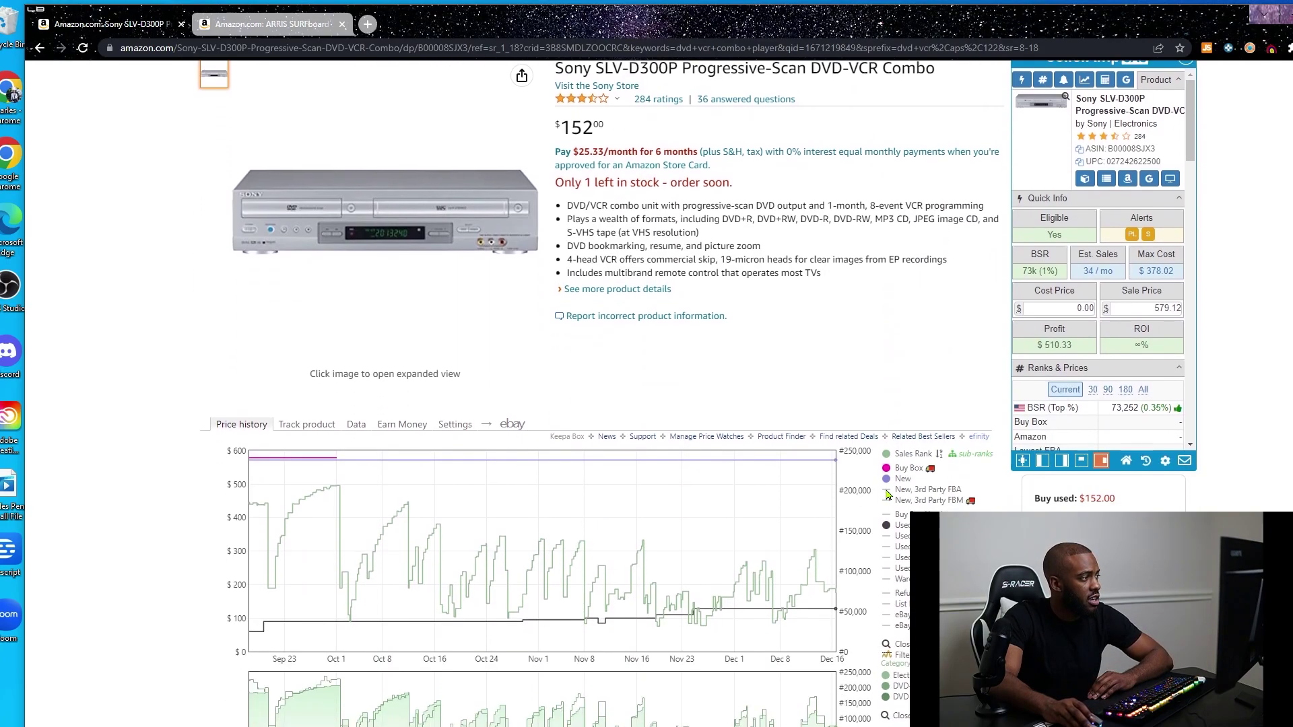
scroll(938, 479, down, 2)
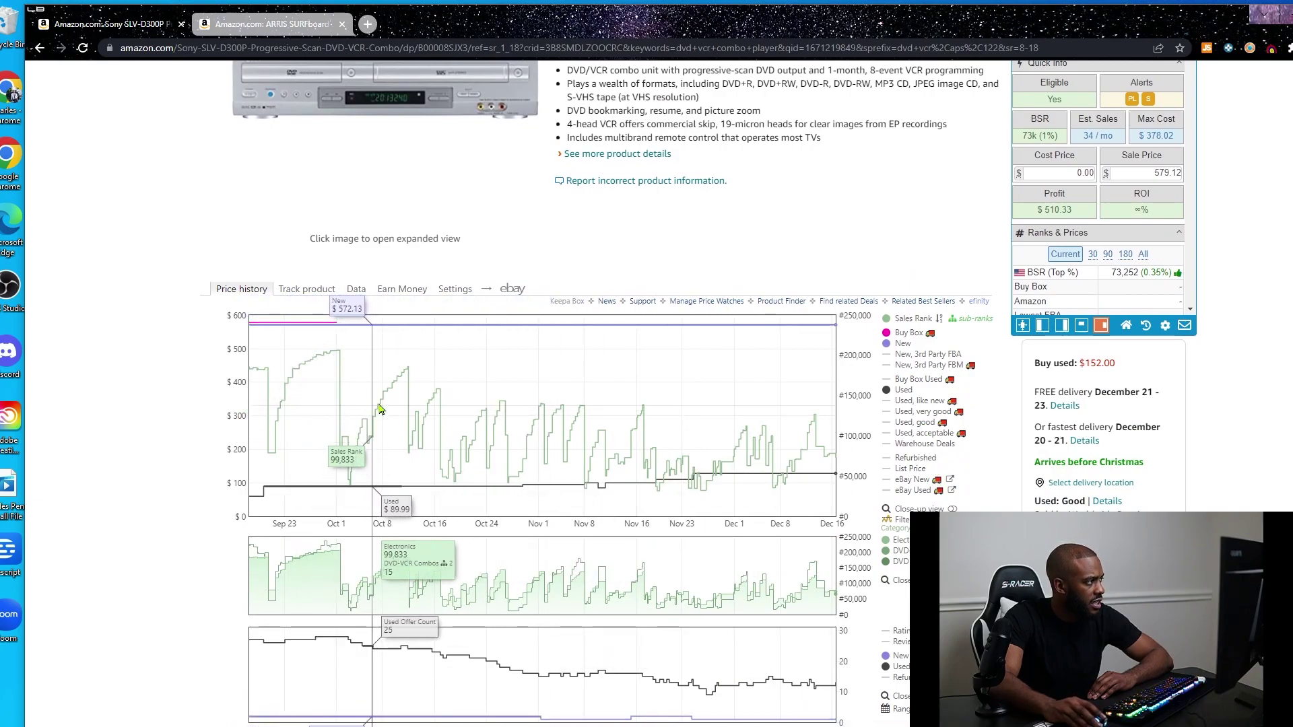
click(915, 379)
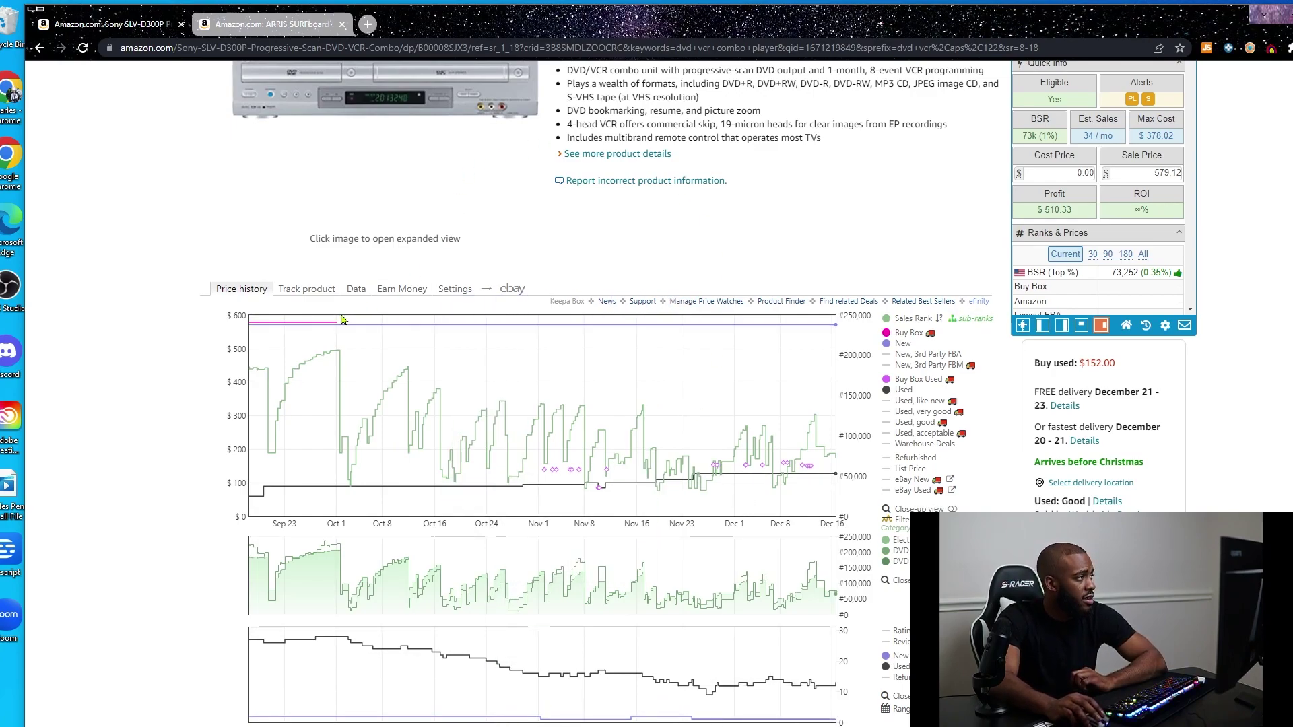
Open the offers list in the product's Keepa data and exclude offers in New condition
click(355, 290)
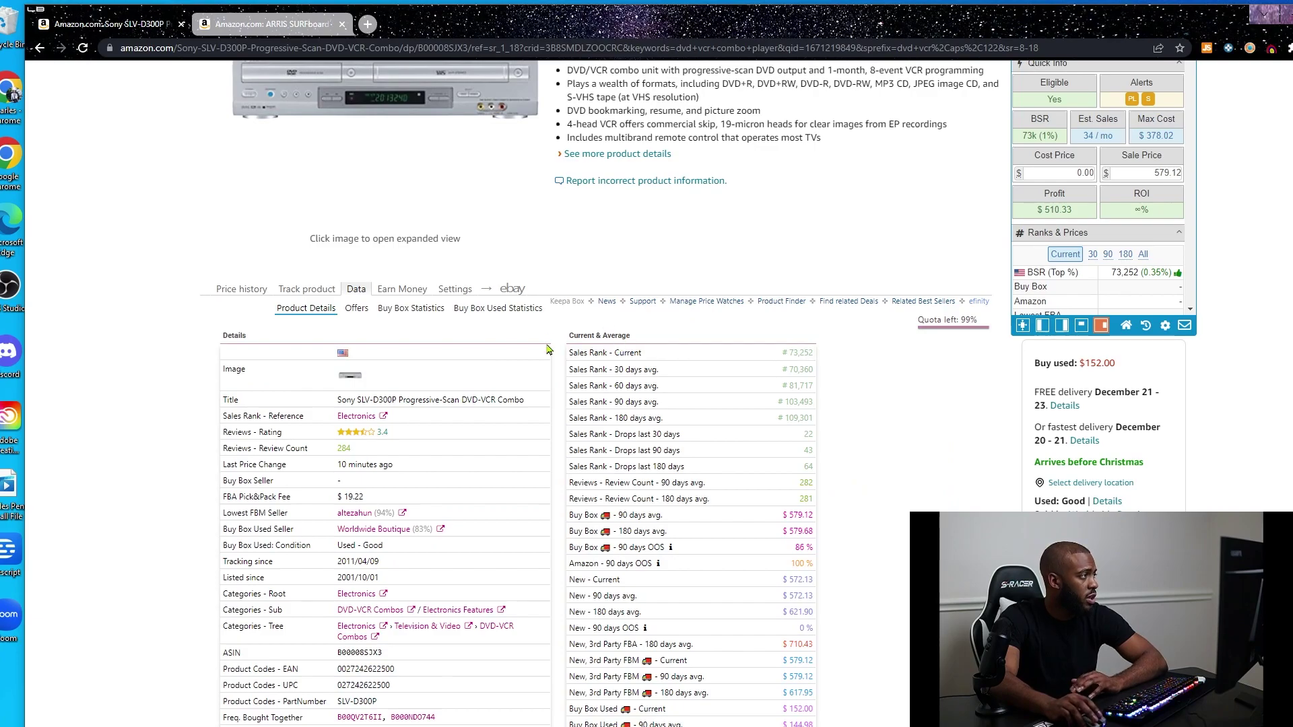
click(356, 308)
scroll(716, 364, down, 3)
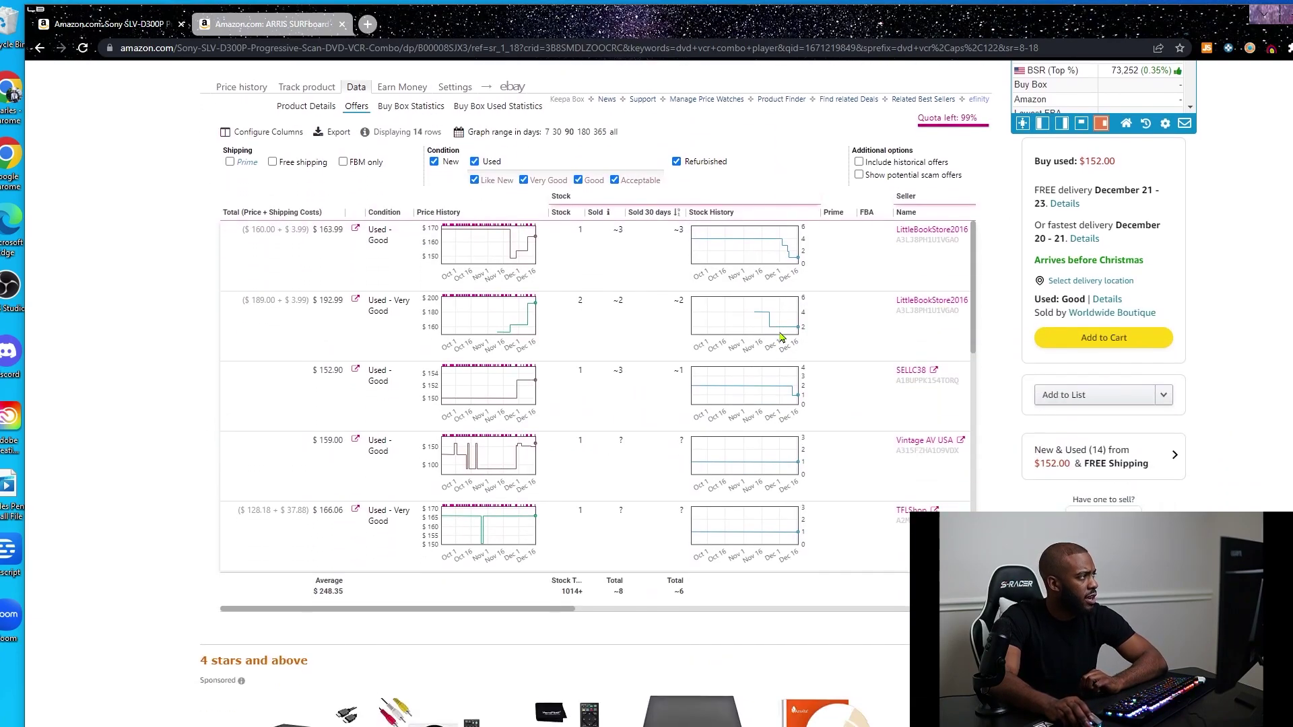
scroll(623, 492, up, 1)
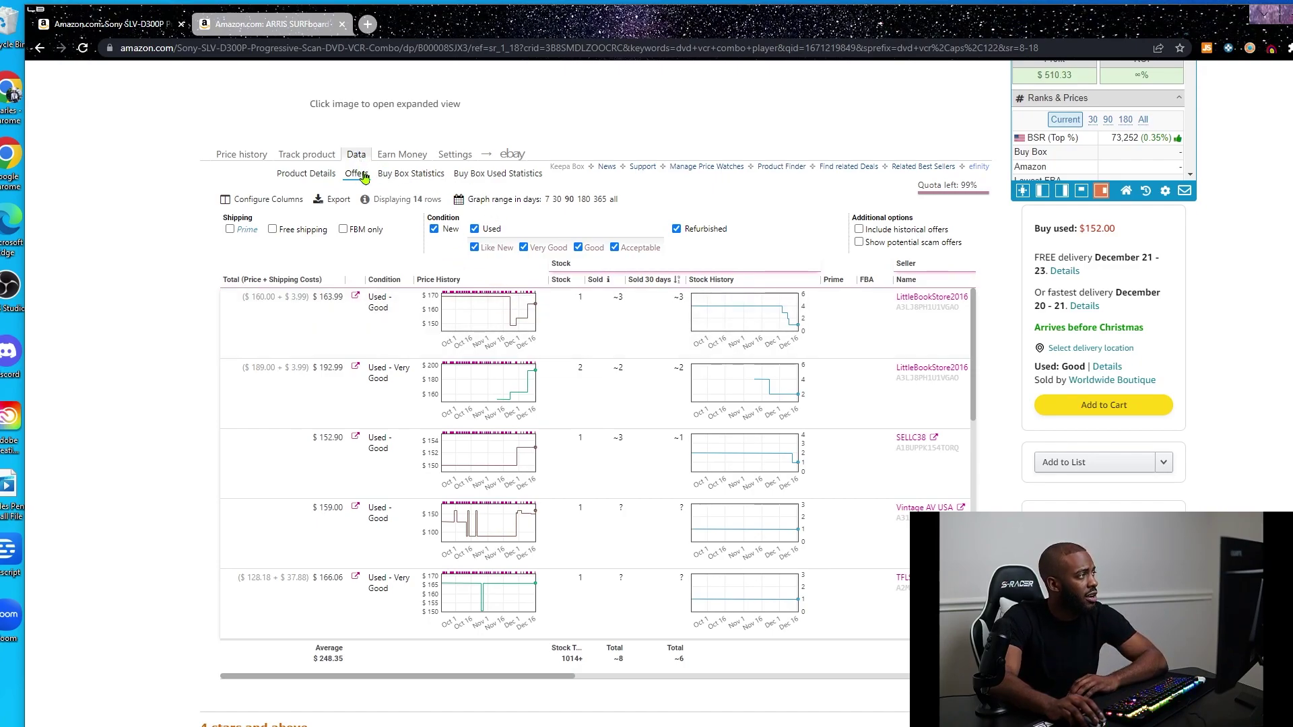
click(434, 230)
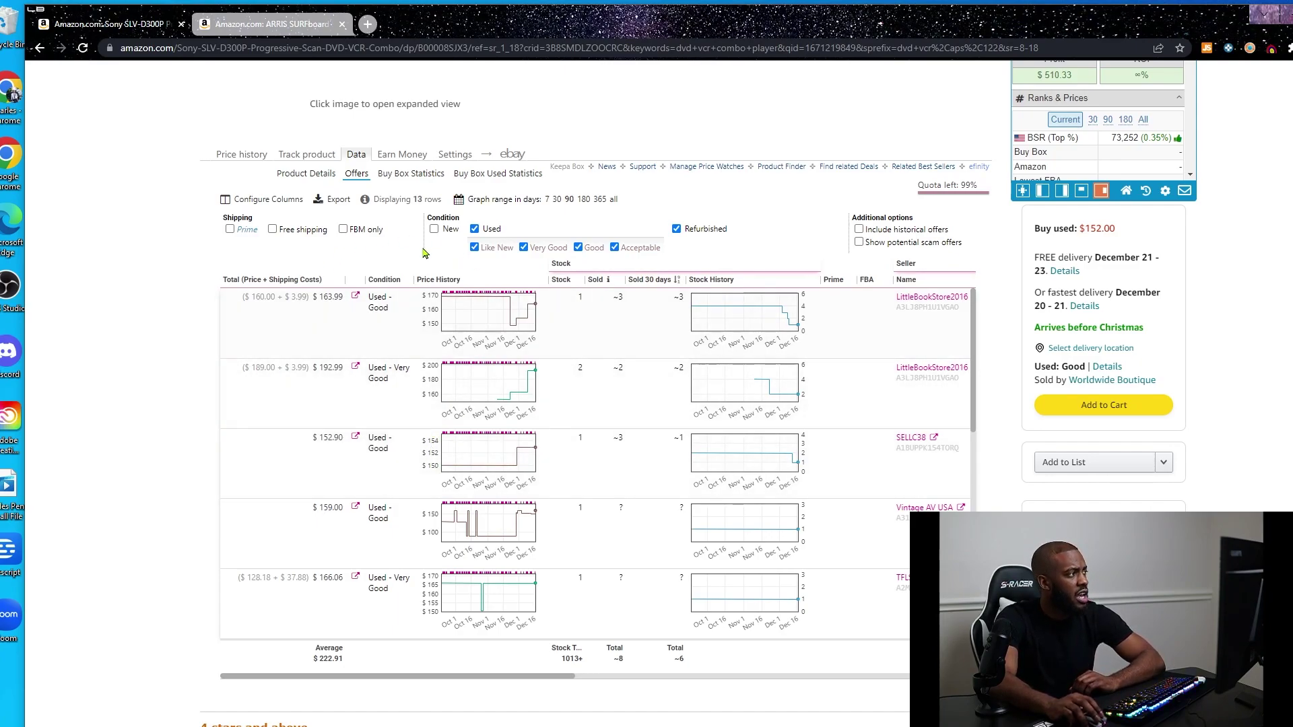
Sort the used offers by Prime status, and restore the sorting by units sold in the last 30 days
click(833, 279)
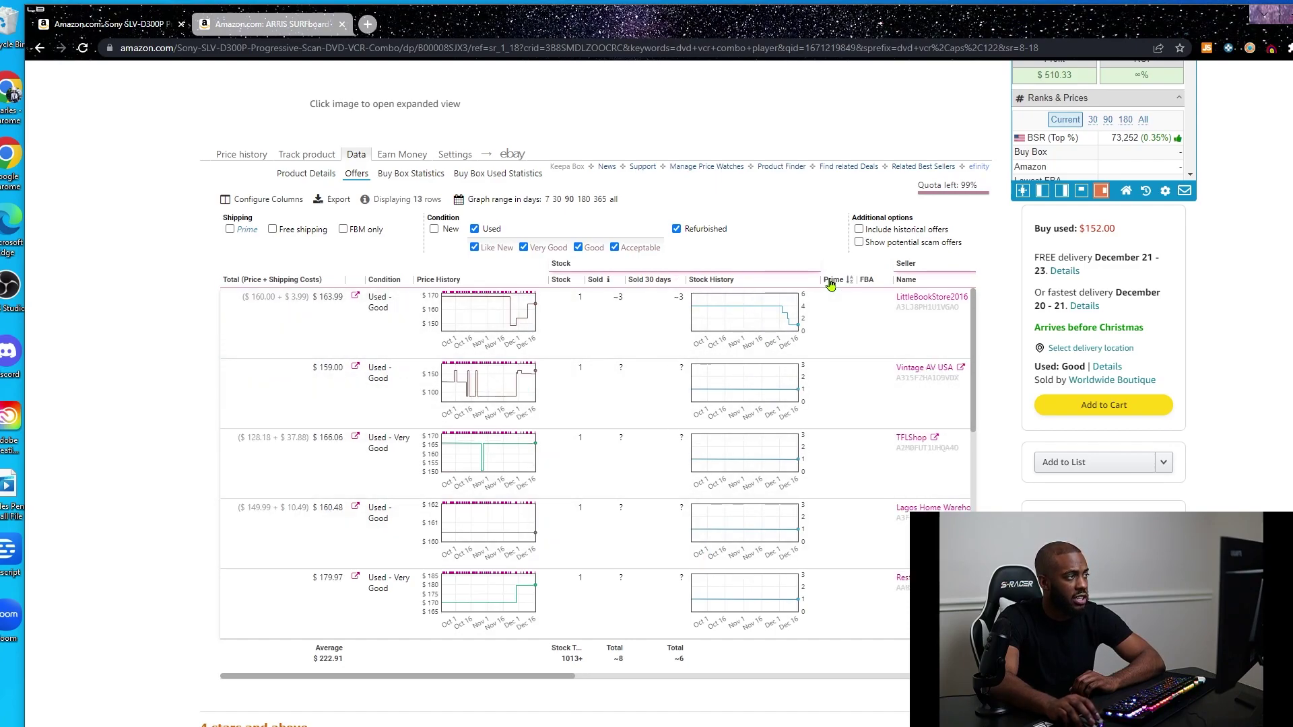
click(835, 279)
click(474, 228)
click(475, 228)
scroll(848, 363, up, 5)
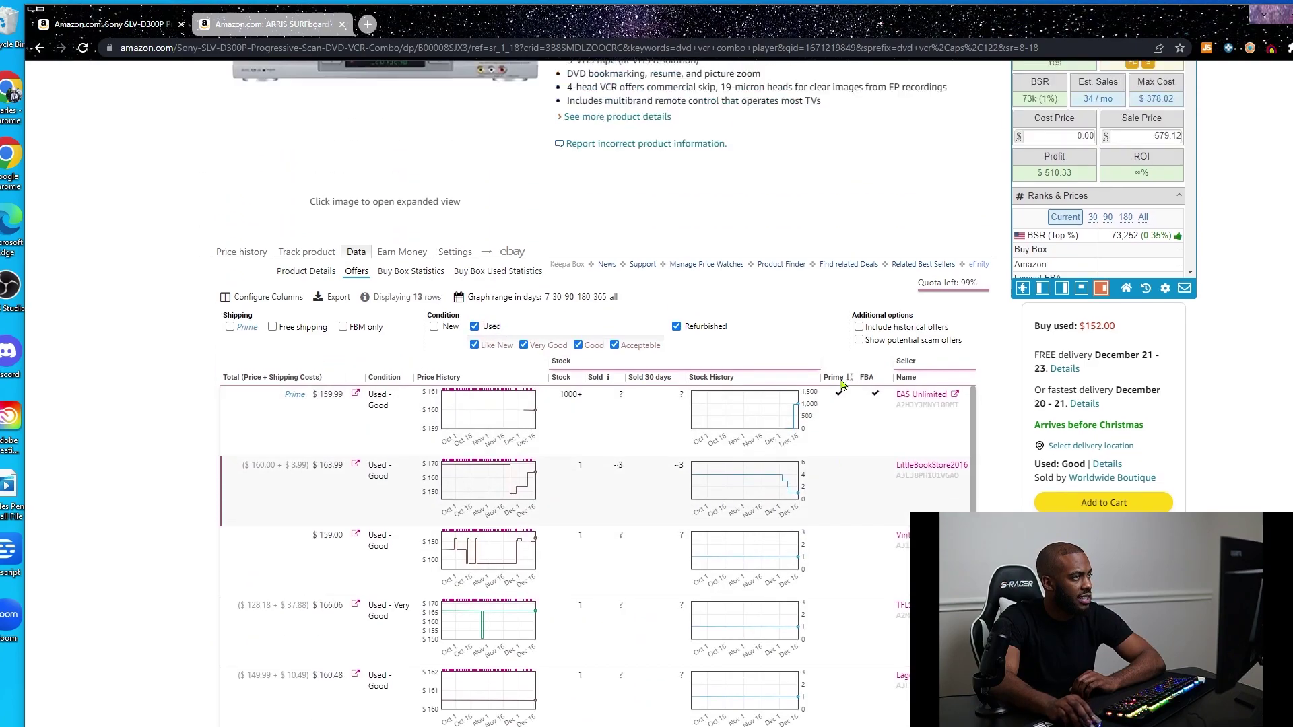
scroll(875, 414, down, 3)
click(838, 414)
scroll(842, 421, down, 1)
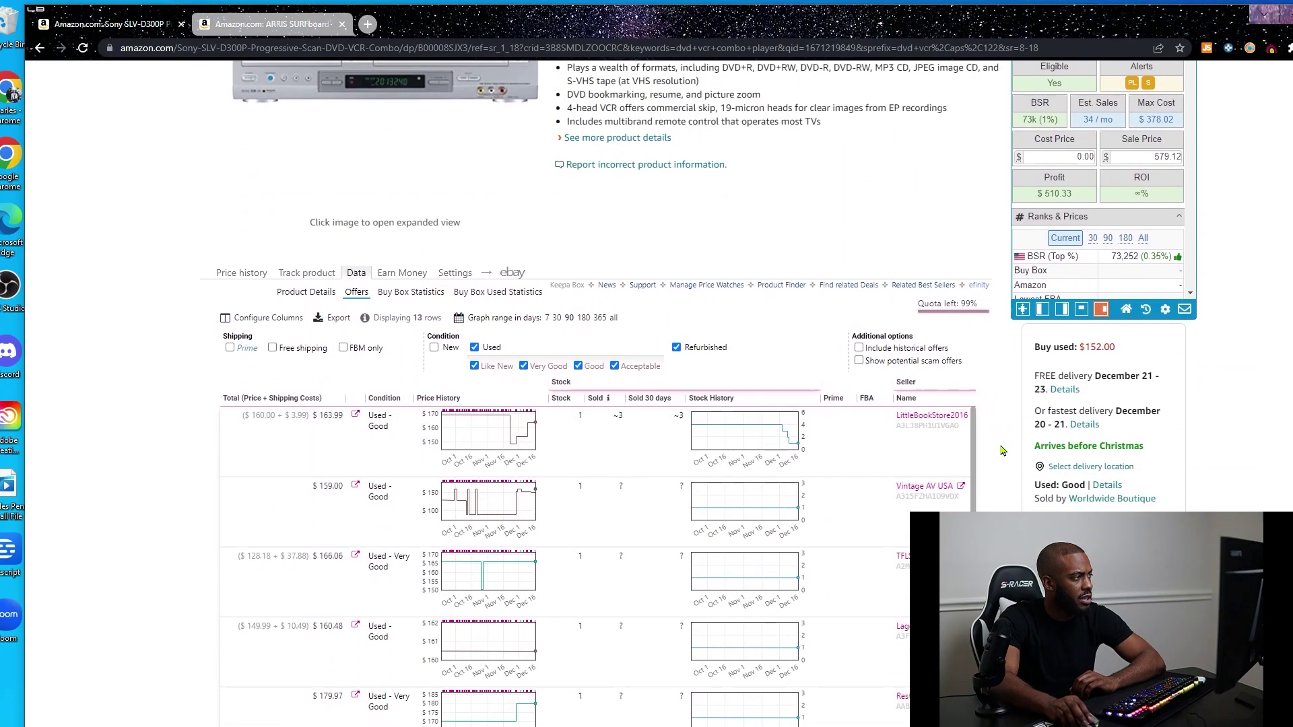
click(653, 350)
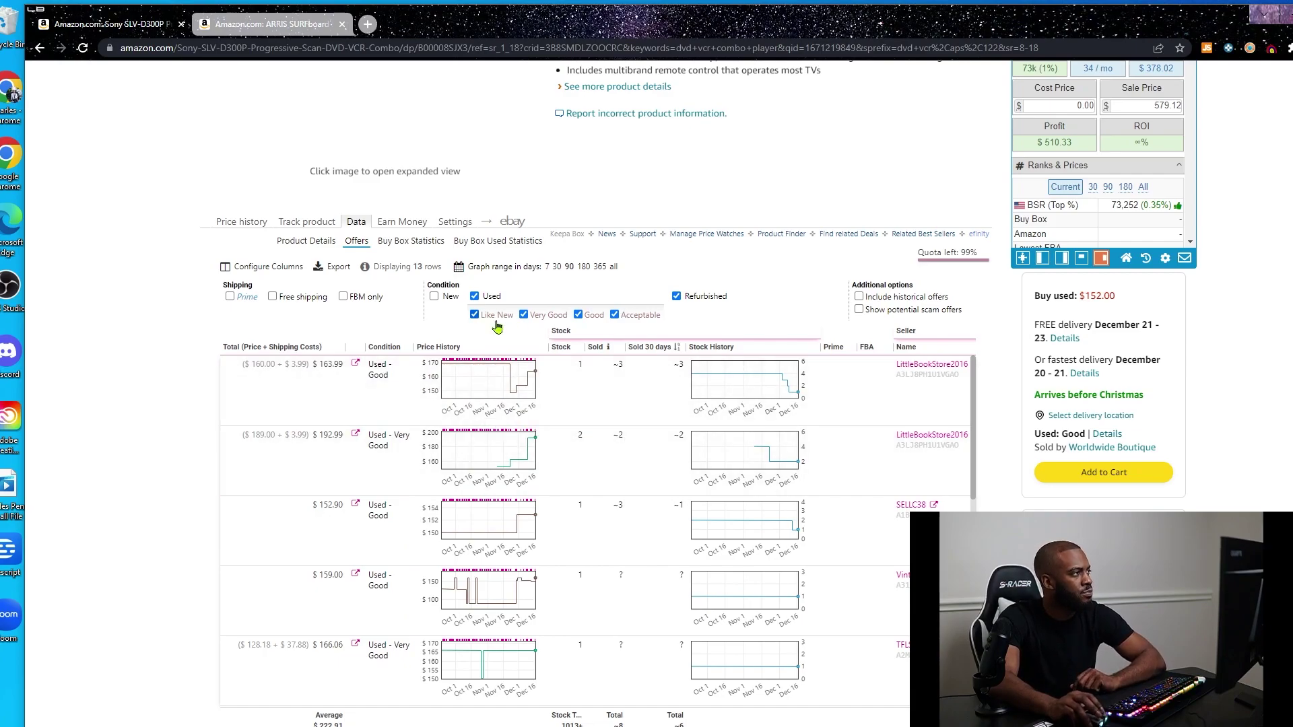
Check which sellers held the used Buy Box in the Buy Box Used statistics, and return to the offers list
click(486, 244)
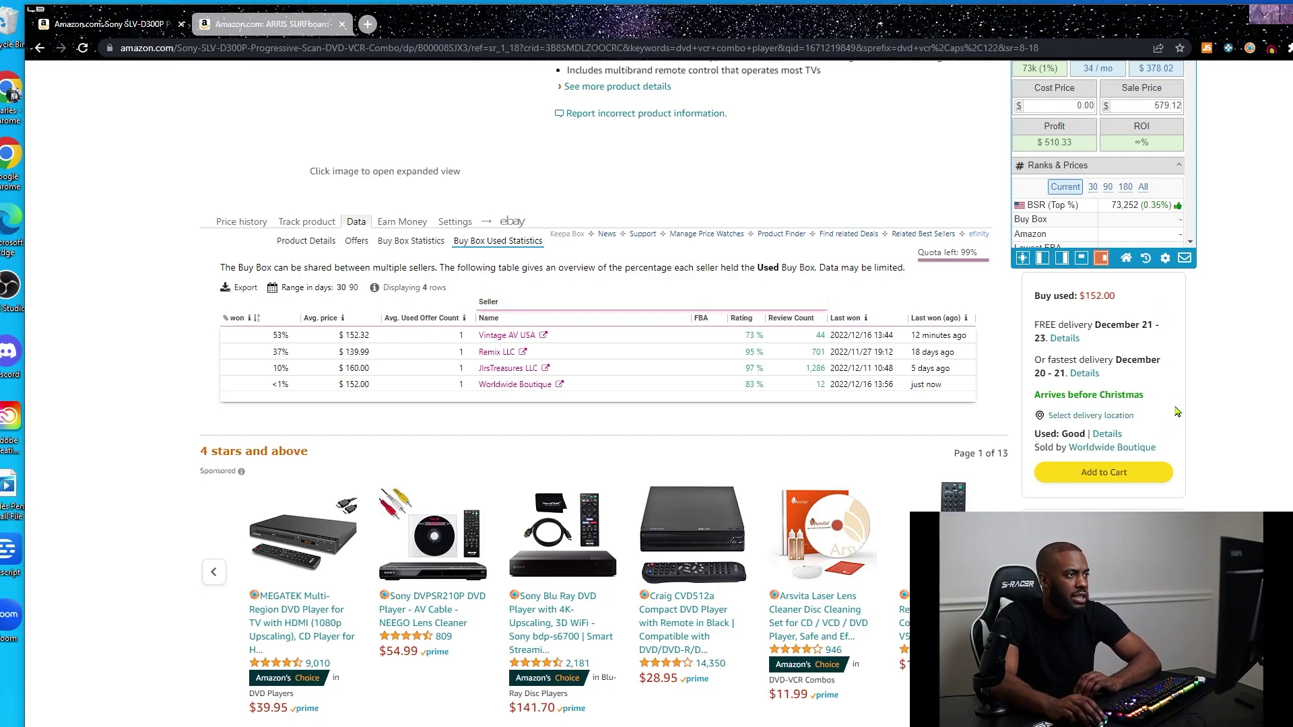
click(353, 241)
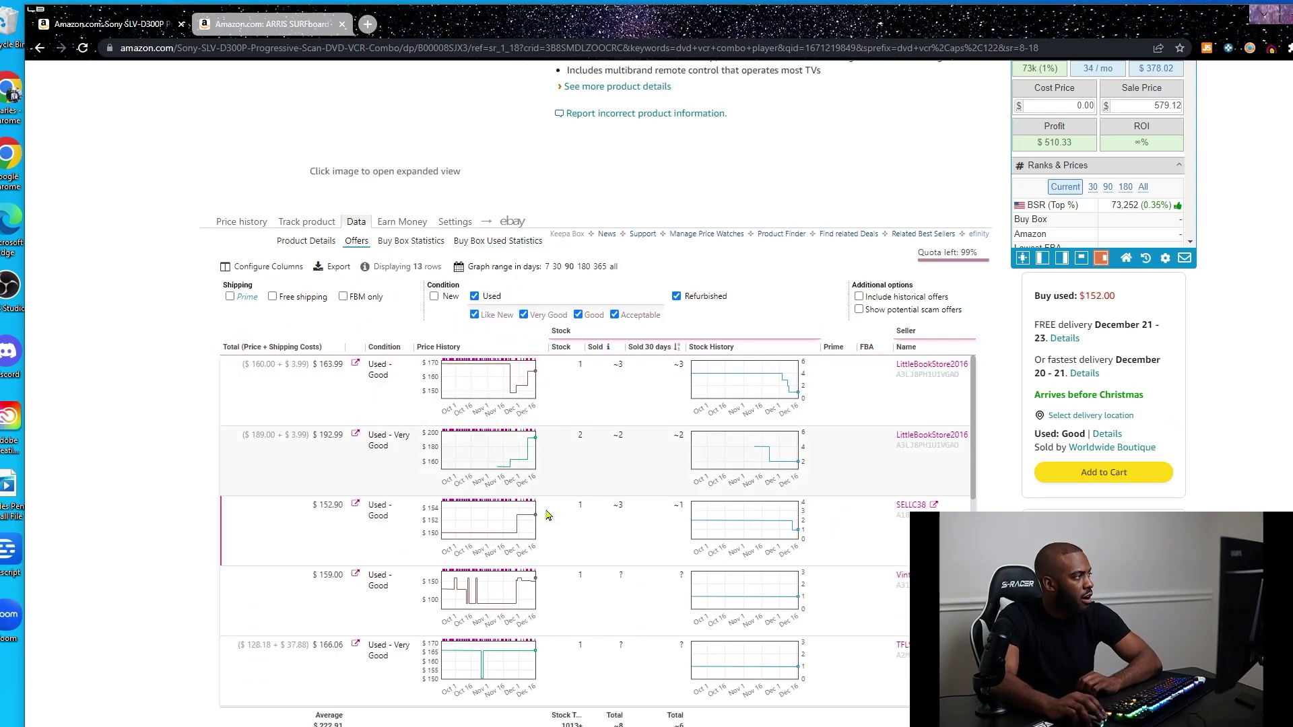
mouse_move(531, 379)
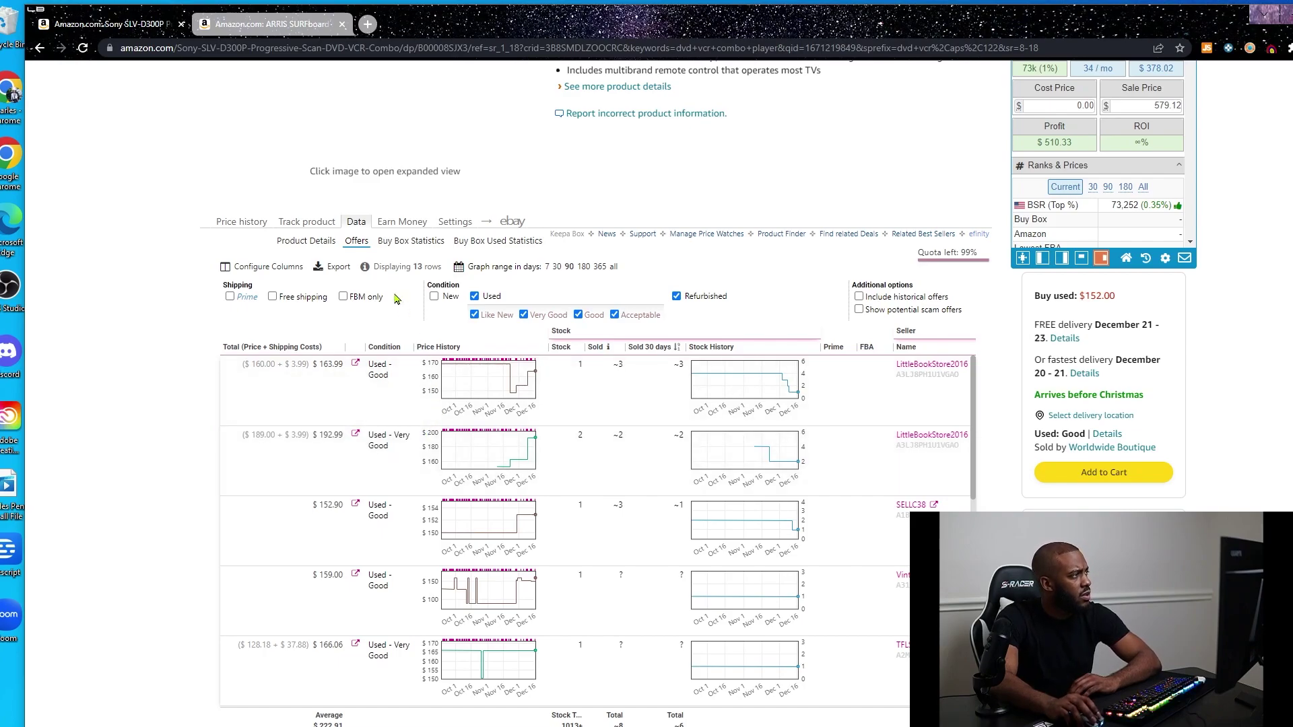
Review the Keepa product details, including sales rank drops, average used prices and offer counts
click(307, 242)
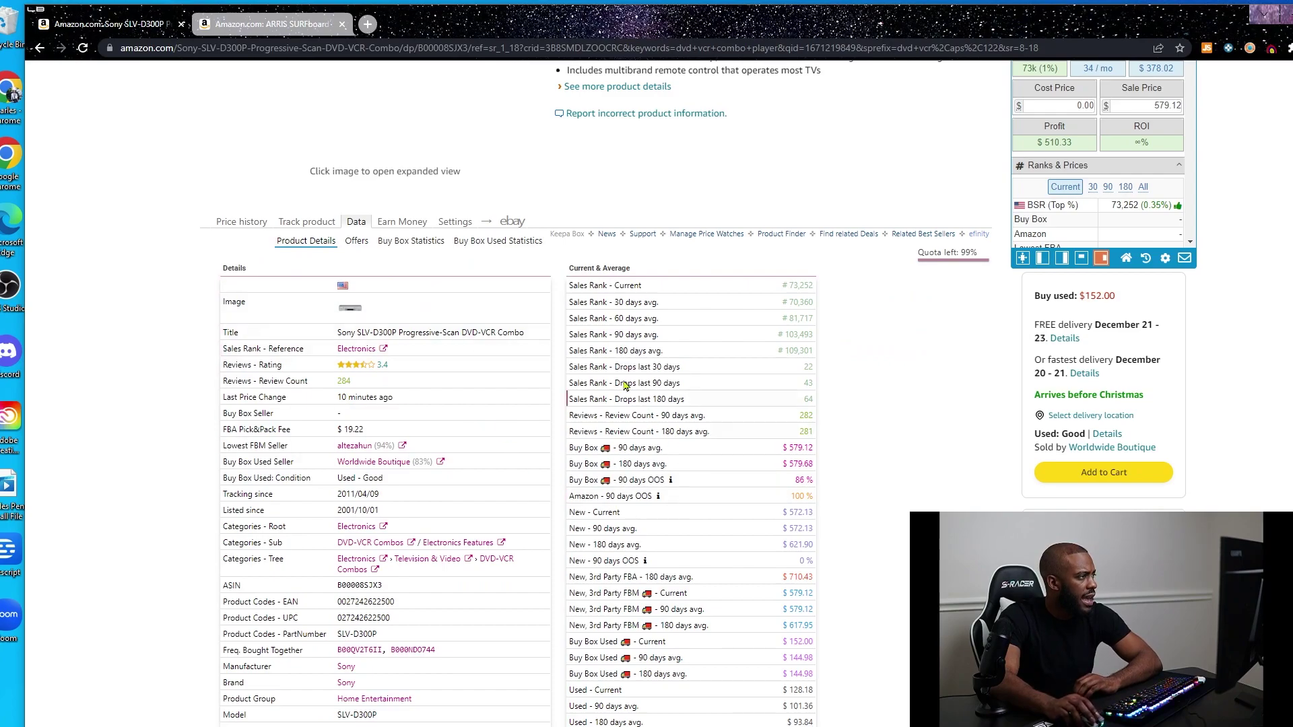
scroll(430, 397, down, 2)
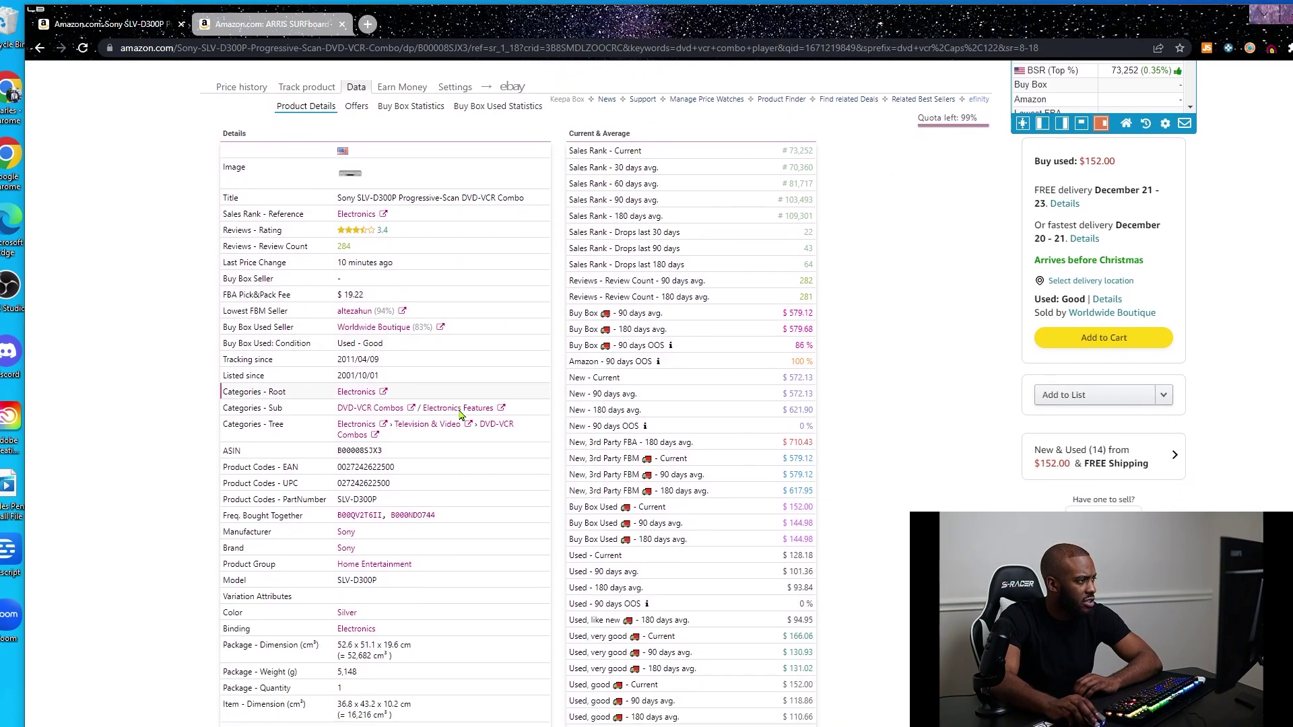
scroll(650, 458, down, 2)
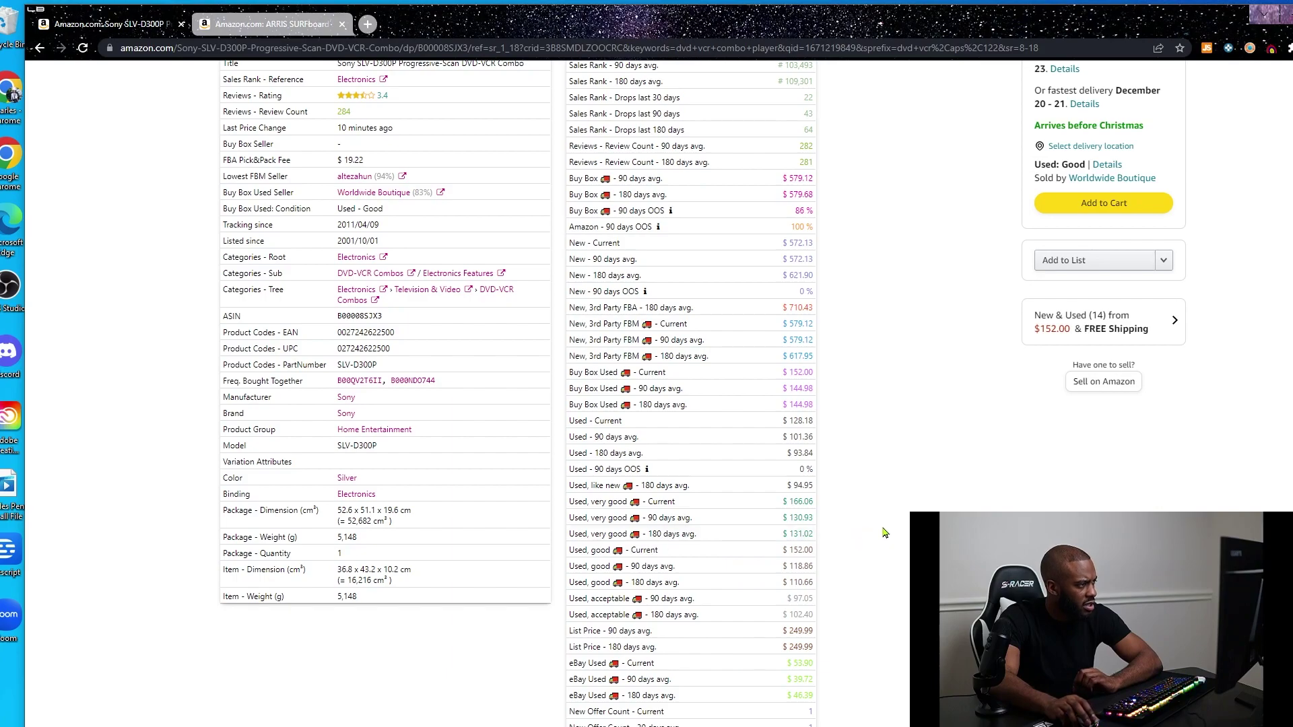
scroll(859, 473, down, 3)
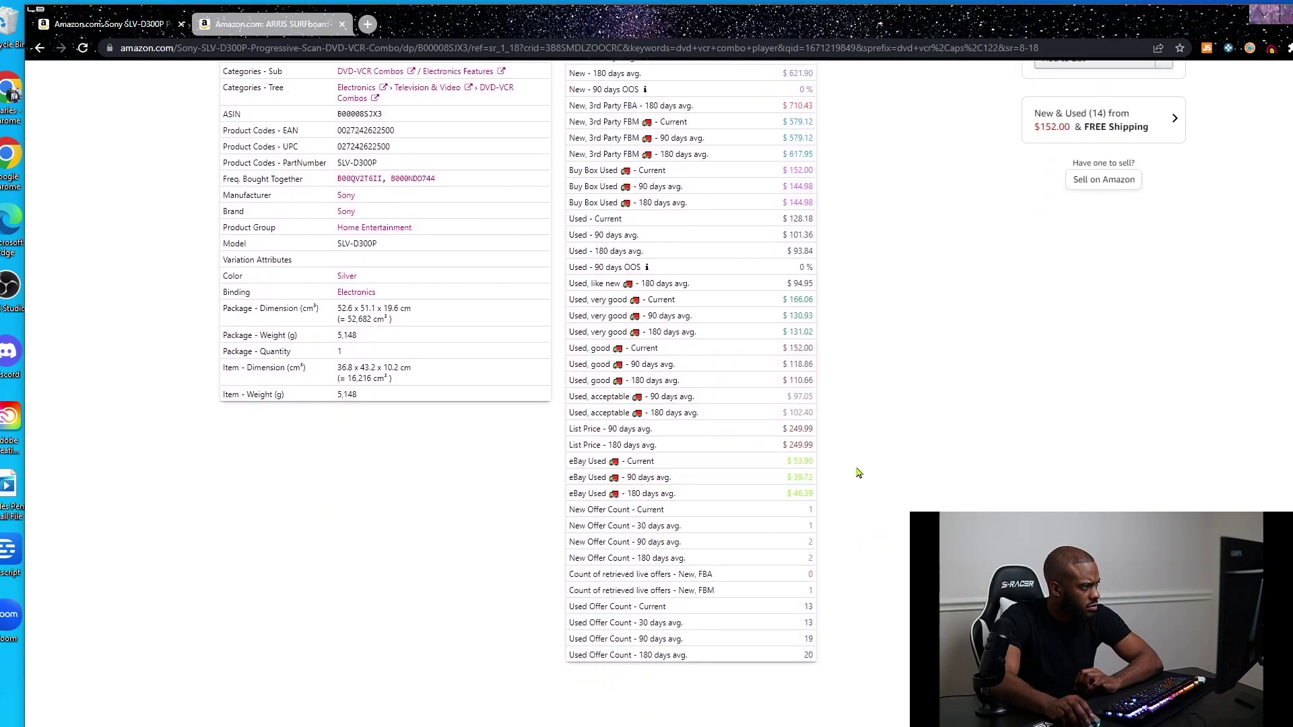
scroll(859, 472, up, 3)
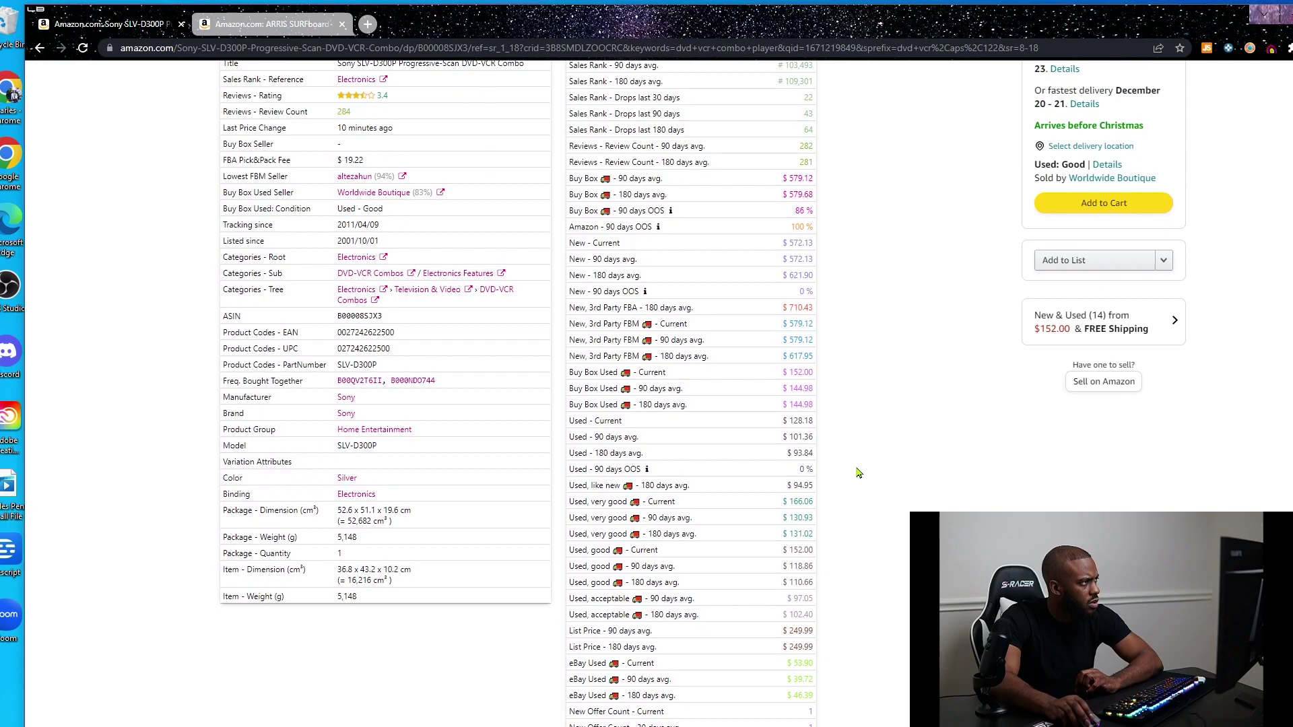
scroll(858, 472, up, 2)
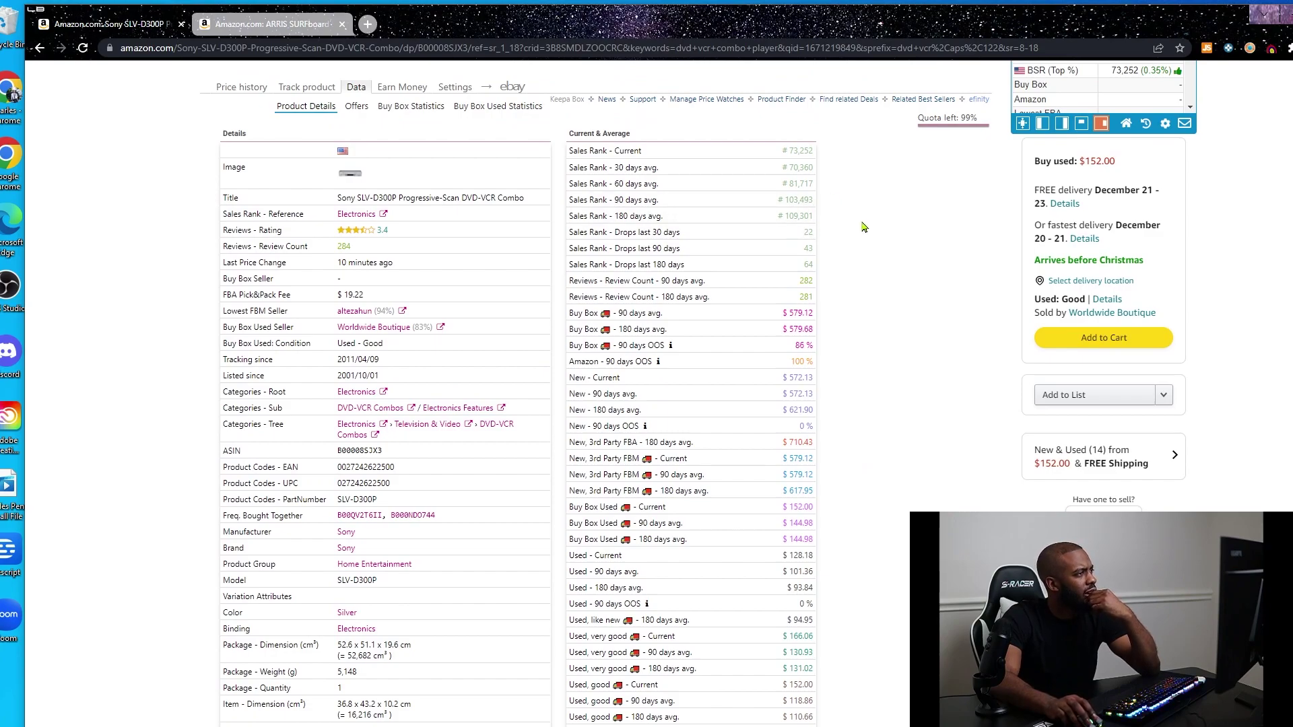
Include historical offers in the offers list, filtering first to New and finally to Used condition, with Refurbished kept
click(356, 106)
click(475, 160)
click(433, 161)
click(874, 163)
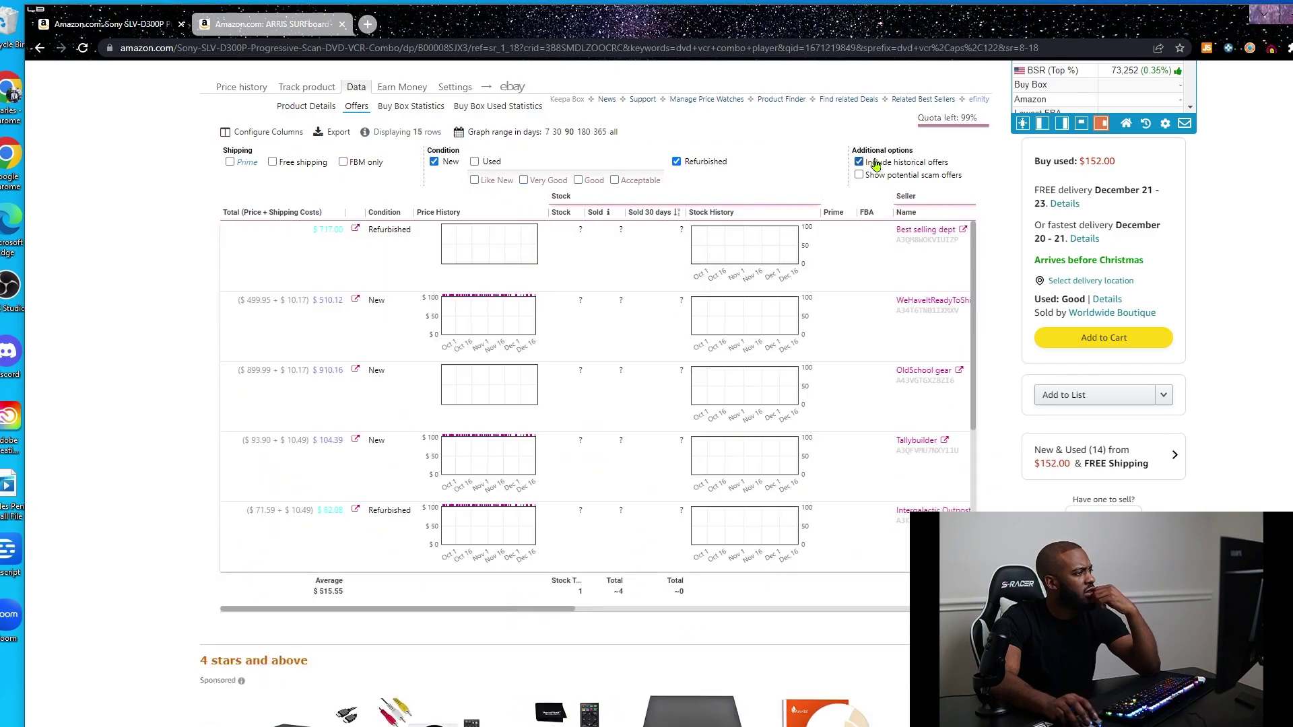
click(435, 162)
click(496, 163)
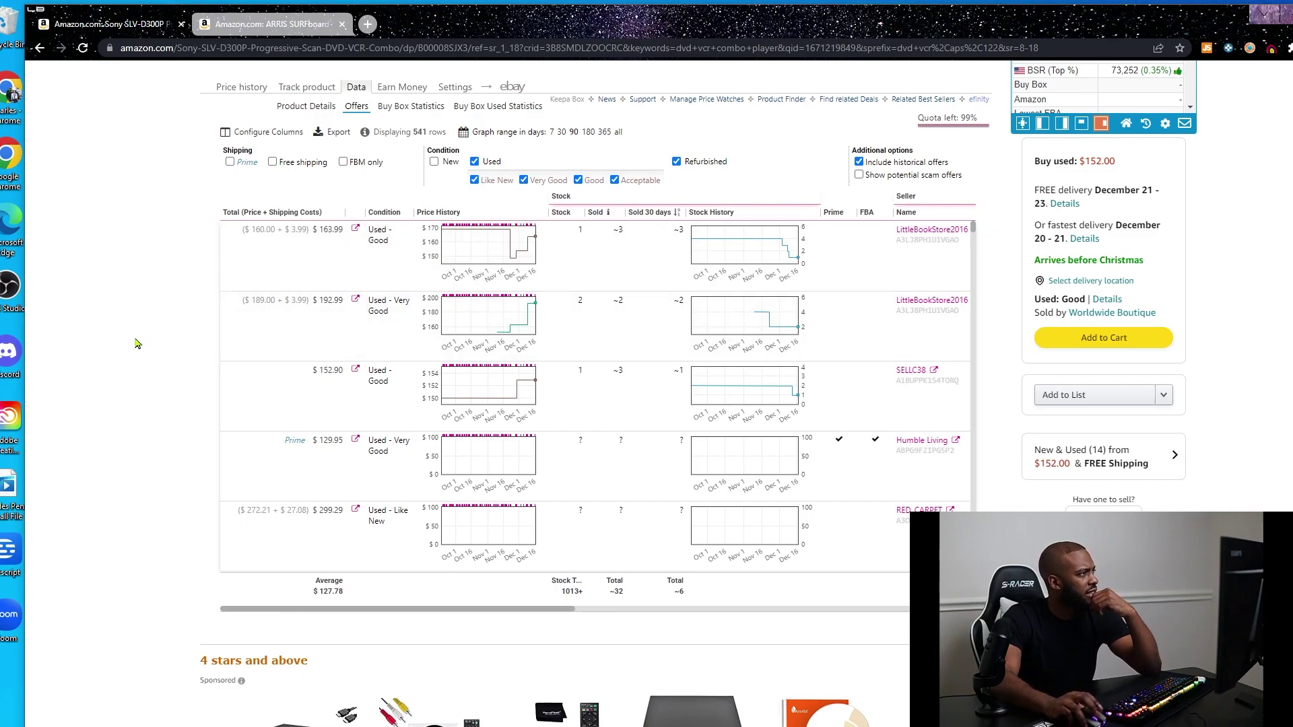
Return to the price history graph and look up the same product's listings on eBay
scroll(138, 343, up, 5)
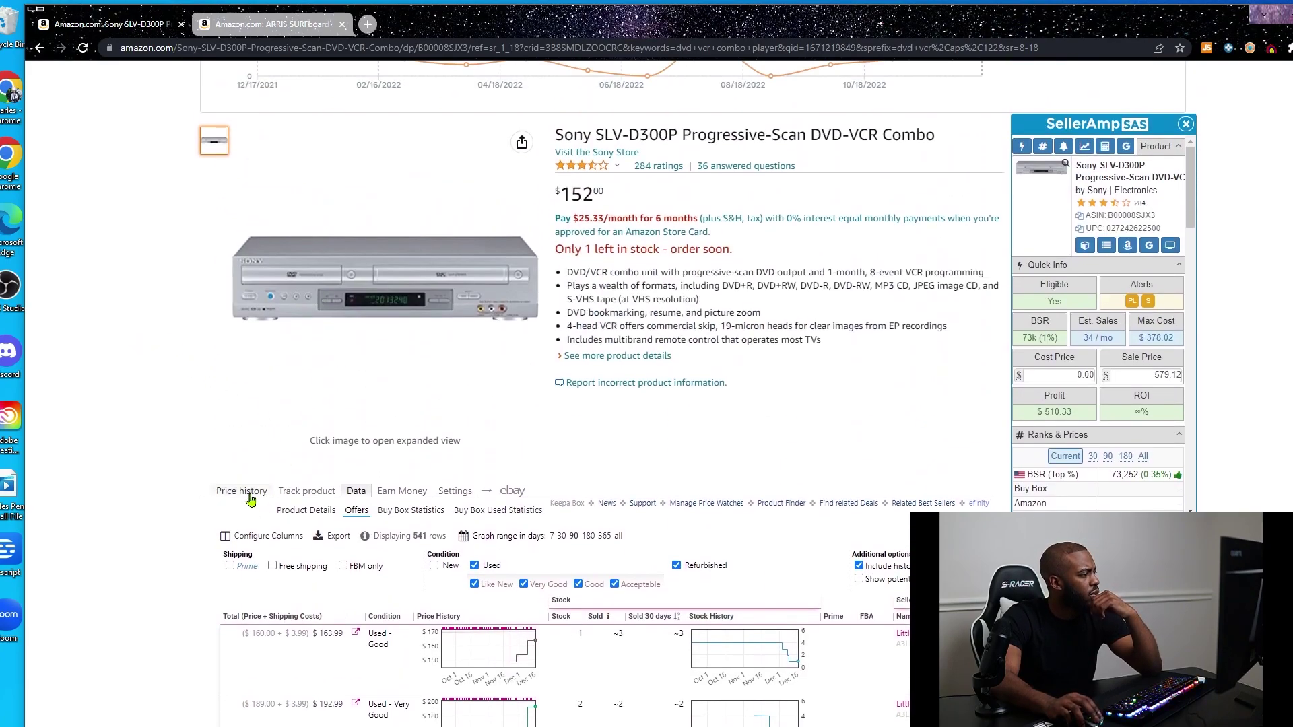
click(245, 494)
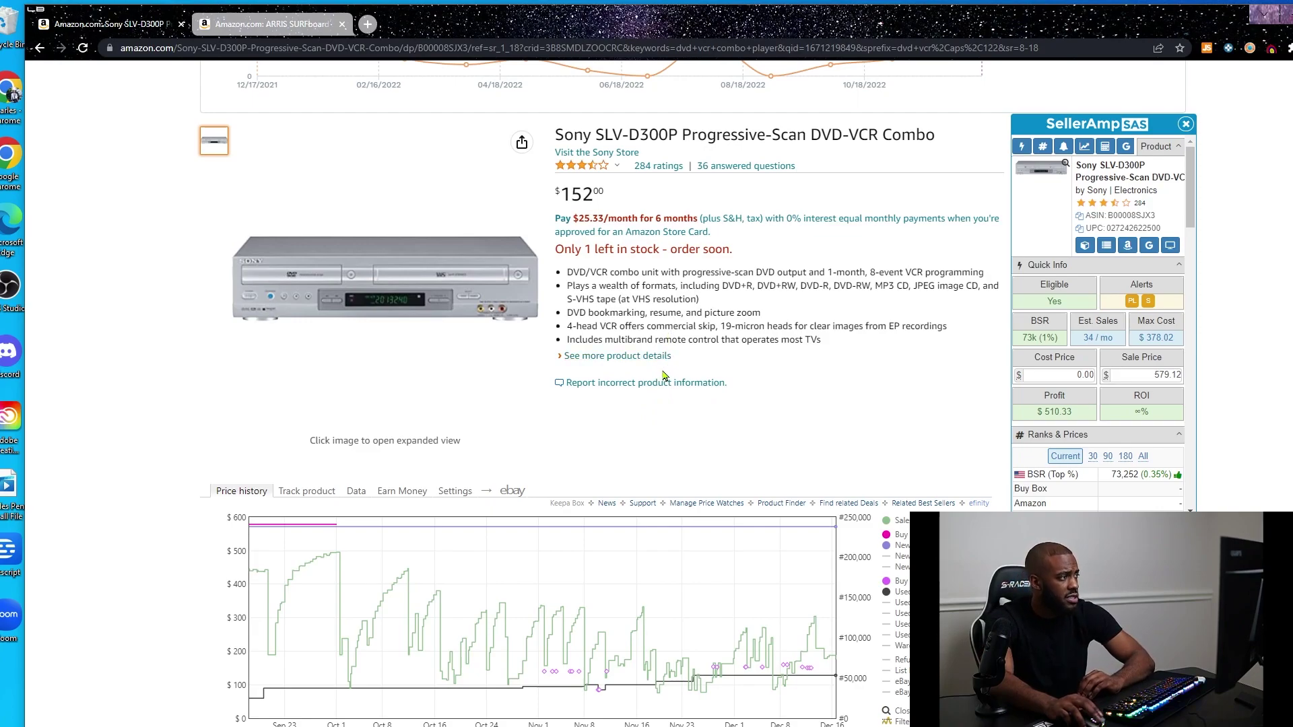
click(517, 490)
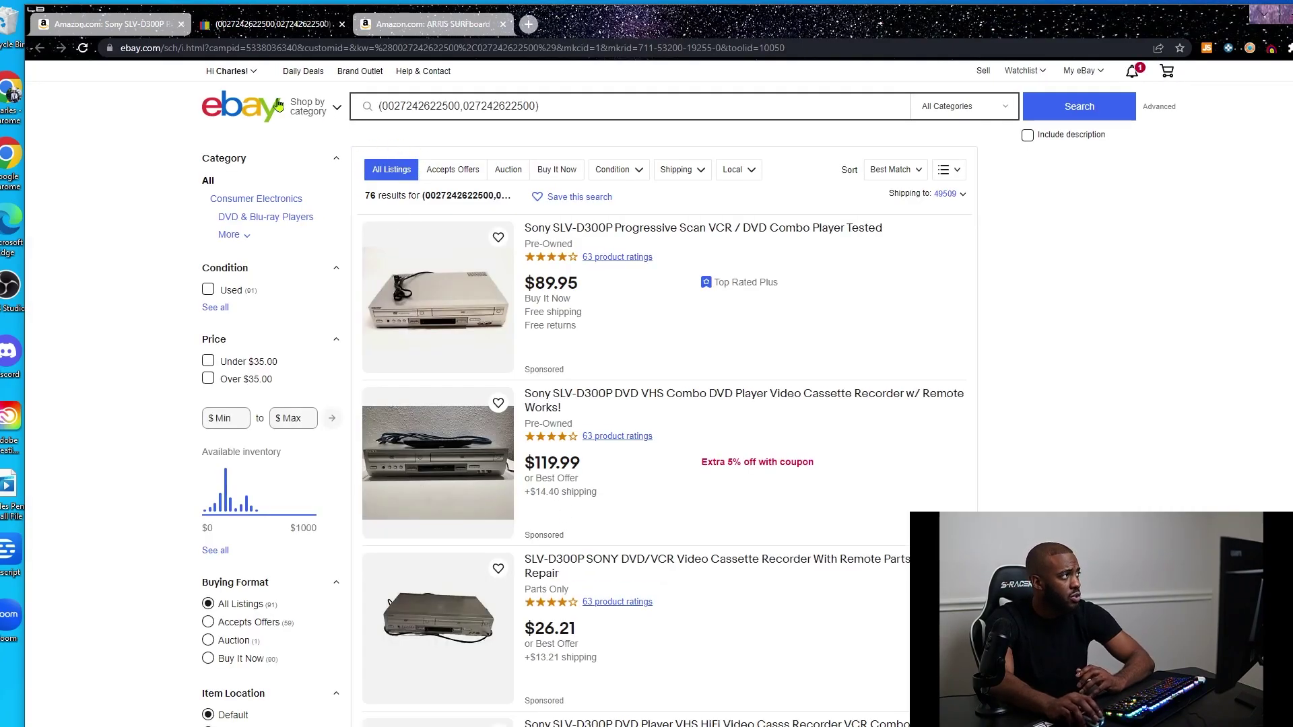
Switch back to the Amazon listing and review the price history graphs and the list of used offers
click(168, 16)
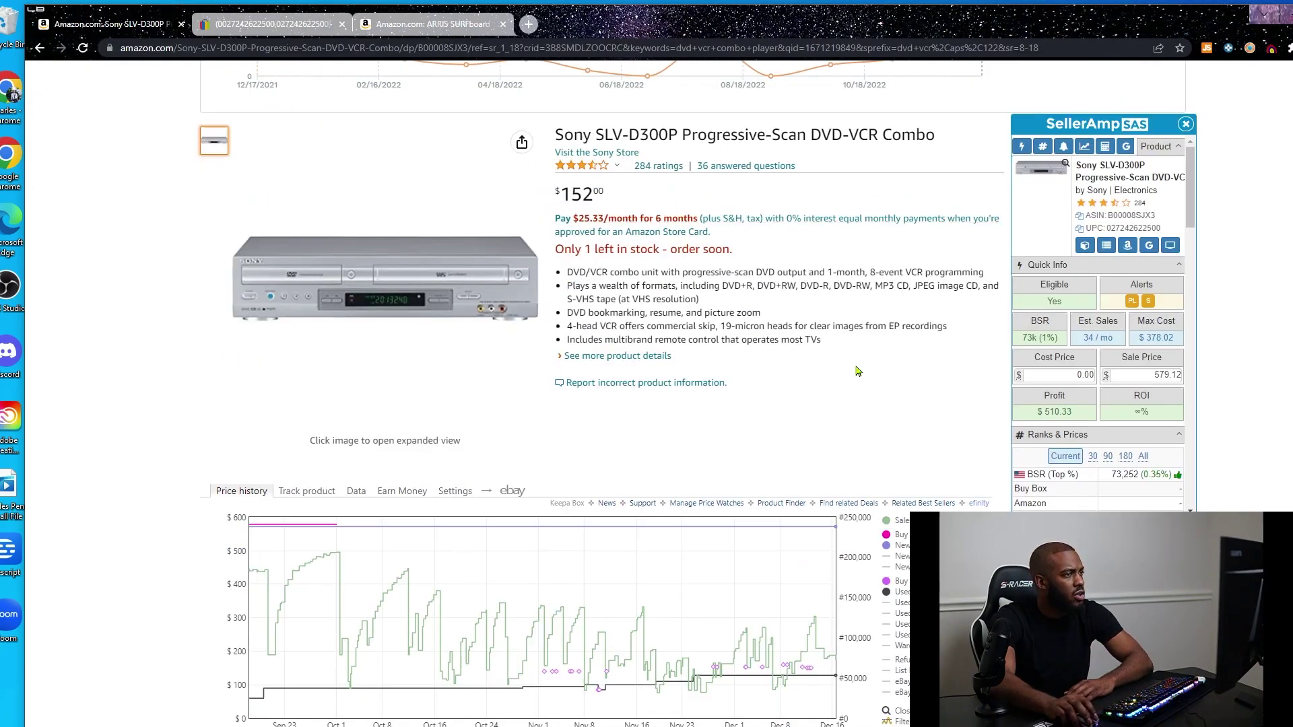
scroll(986, 343, down, 5)
scroll(986, 344, down, 4)
scroll(720, 526, up, 5)
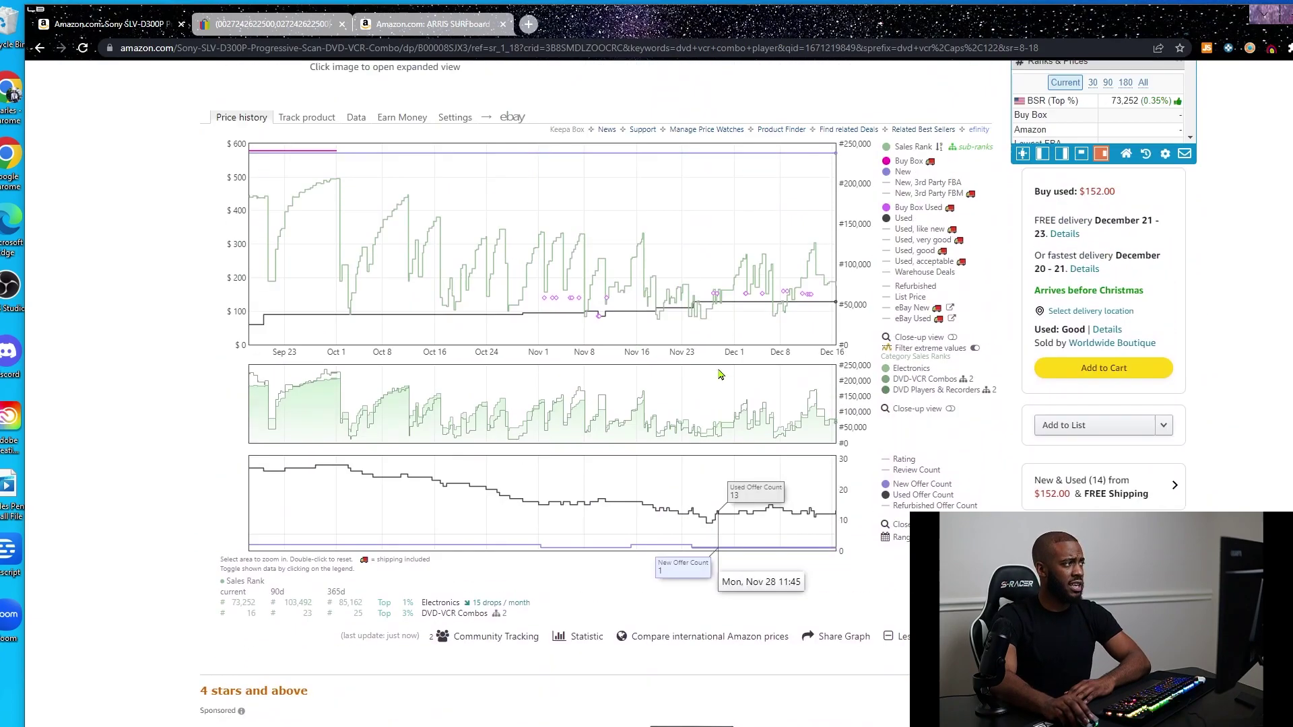
click(356, 223)
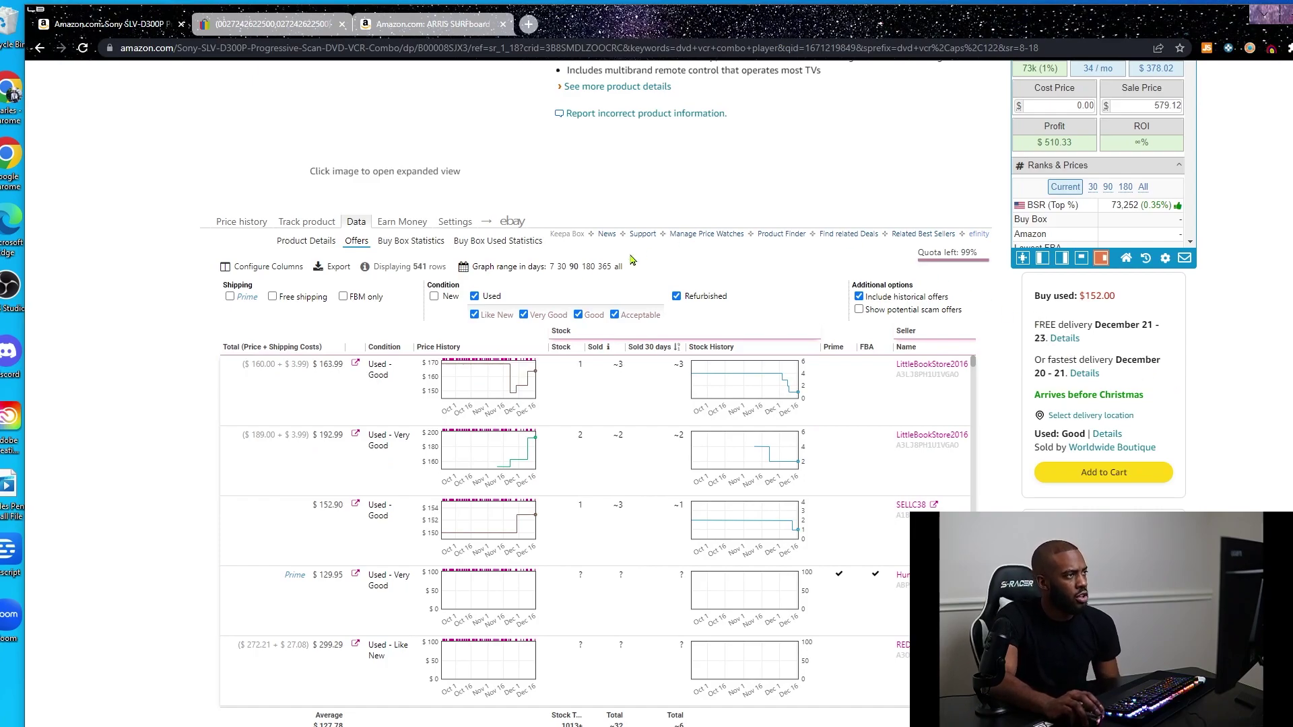
scroll(952, 271, up, 4)
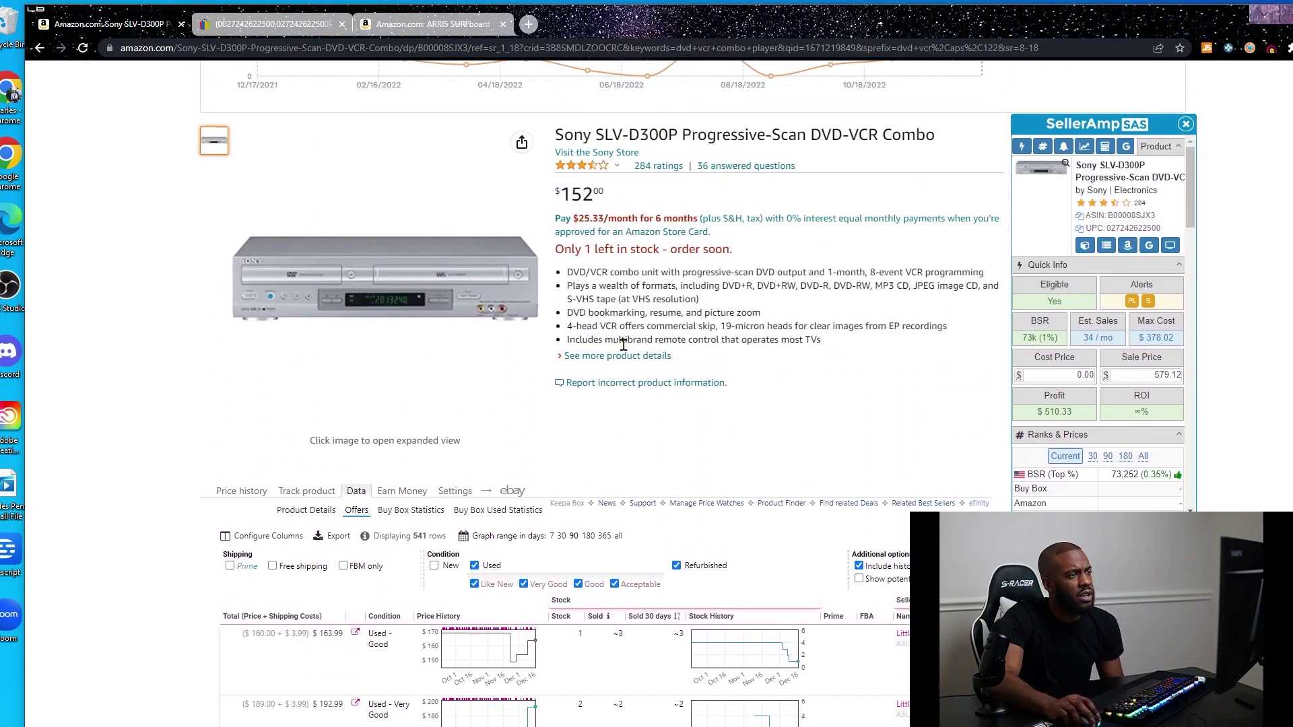
scroll(321, 378, down, 2)
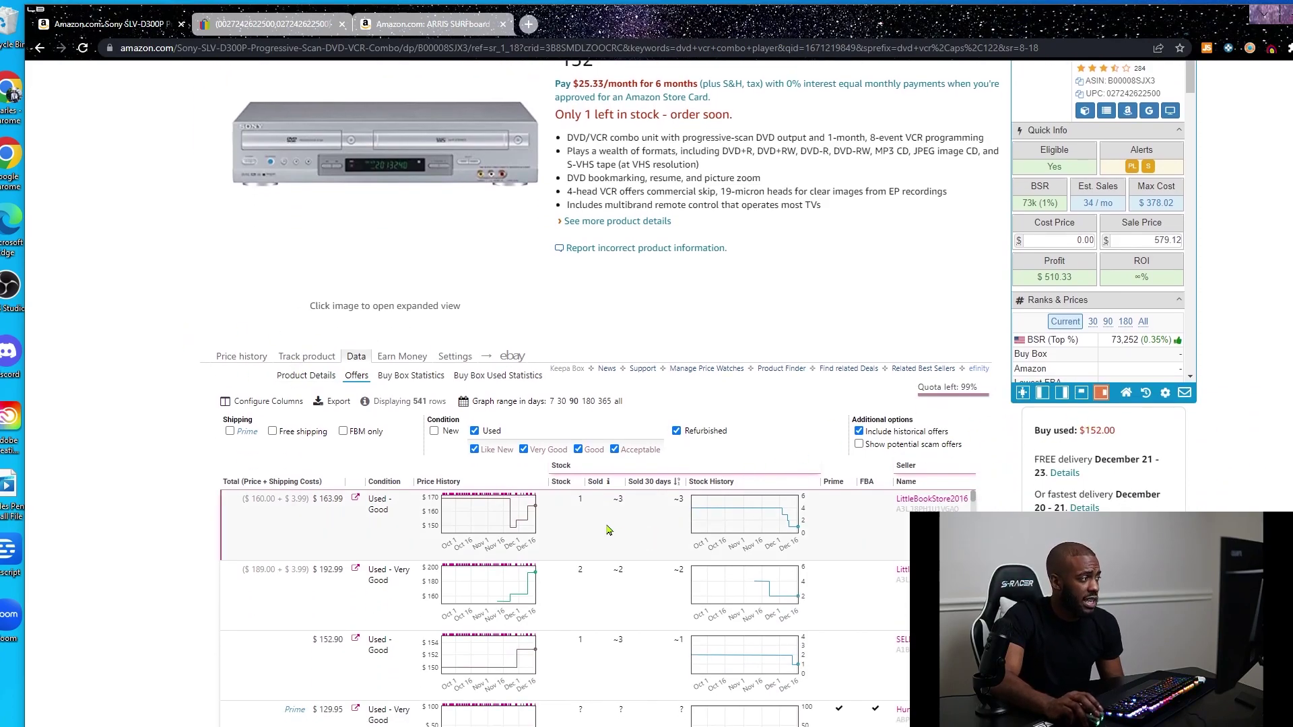
Set the SellerAmp sale price to $169.99 to recalculate the profit and max cost
double_click(1168, 244)
text(16.99)
key(Left)
key(Left)
key(Left)
text(9)
click(1238, 172)
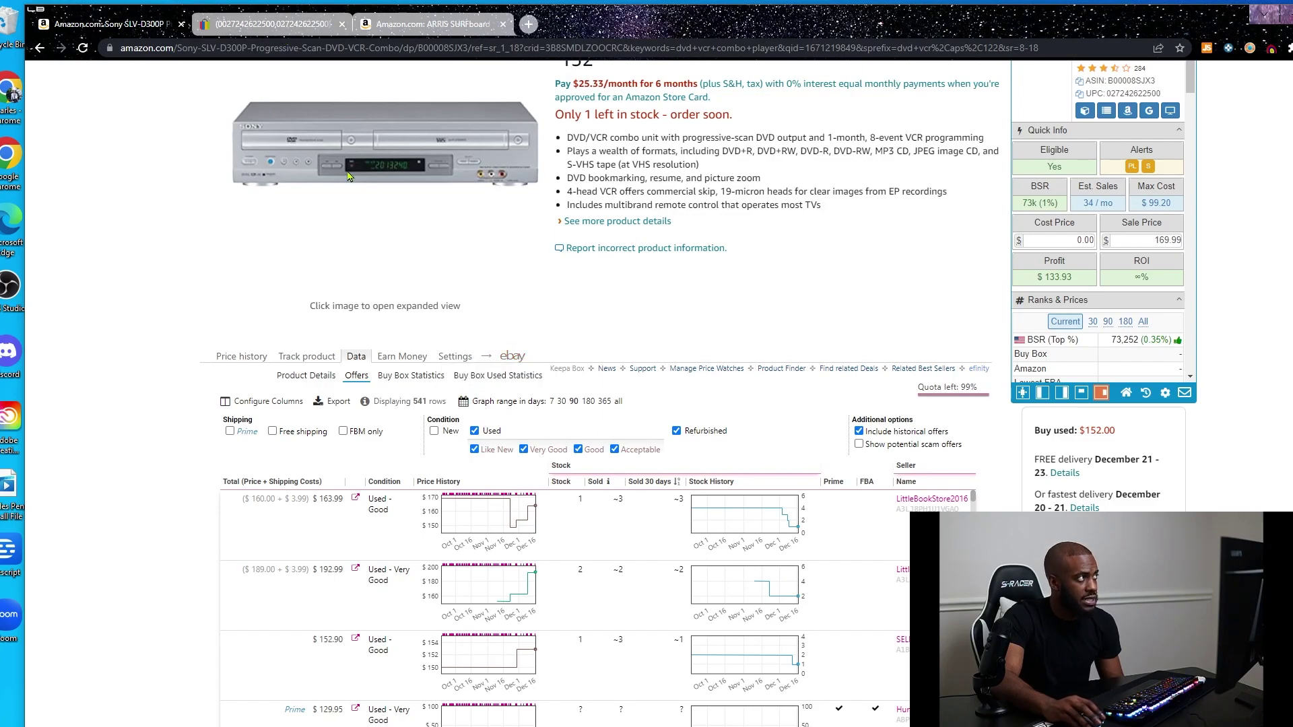
Switch to the eBay results and filter them to US Only item location and Used condition
click(274, 31)
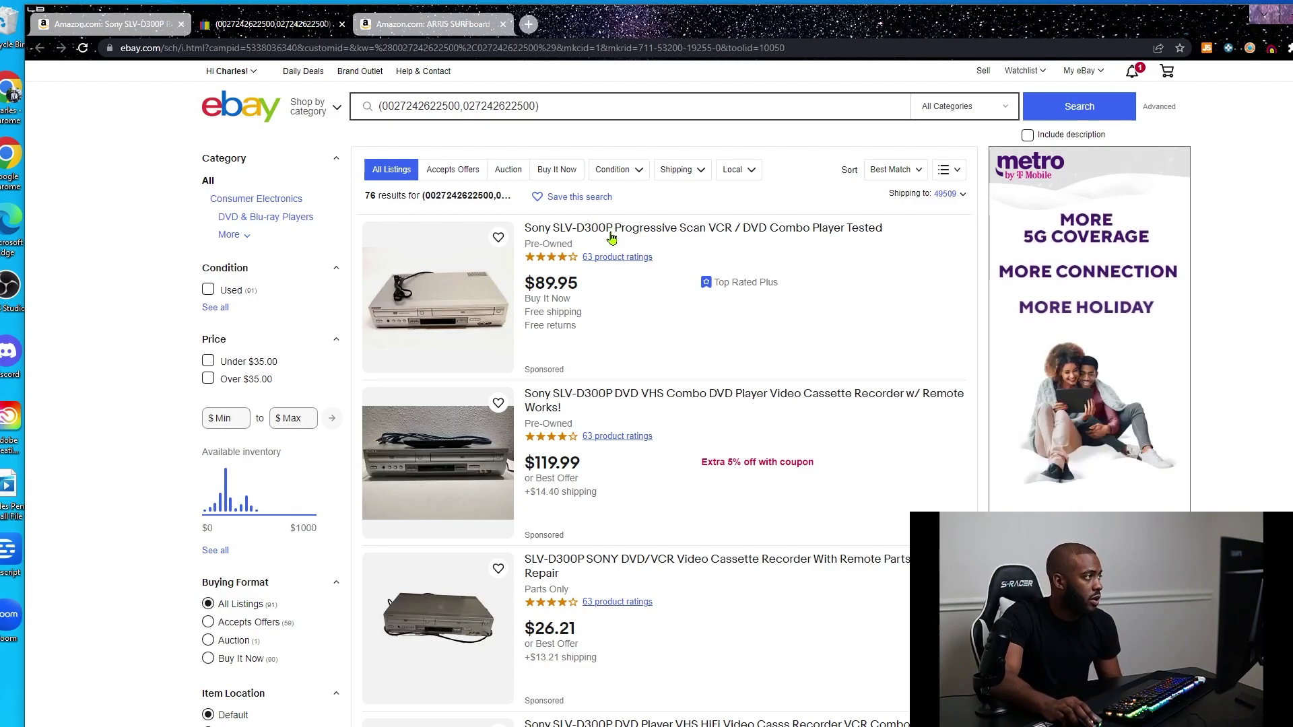
scroll(611, 243, down, 4)
scroll(813, 286, up, 4)
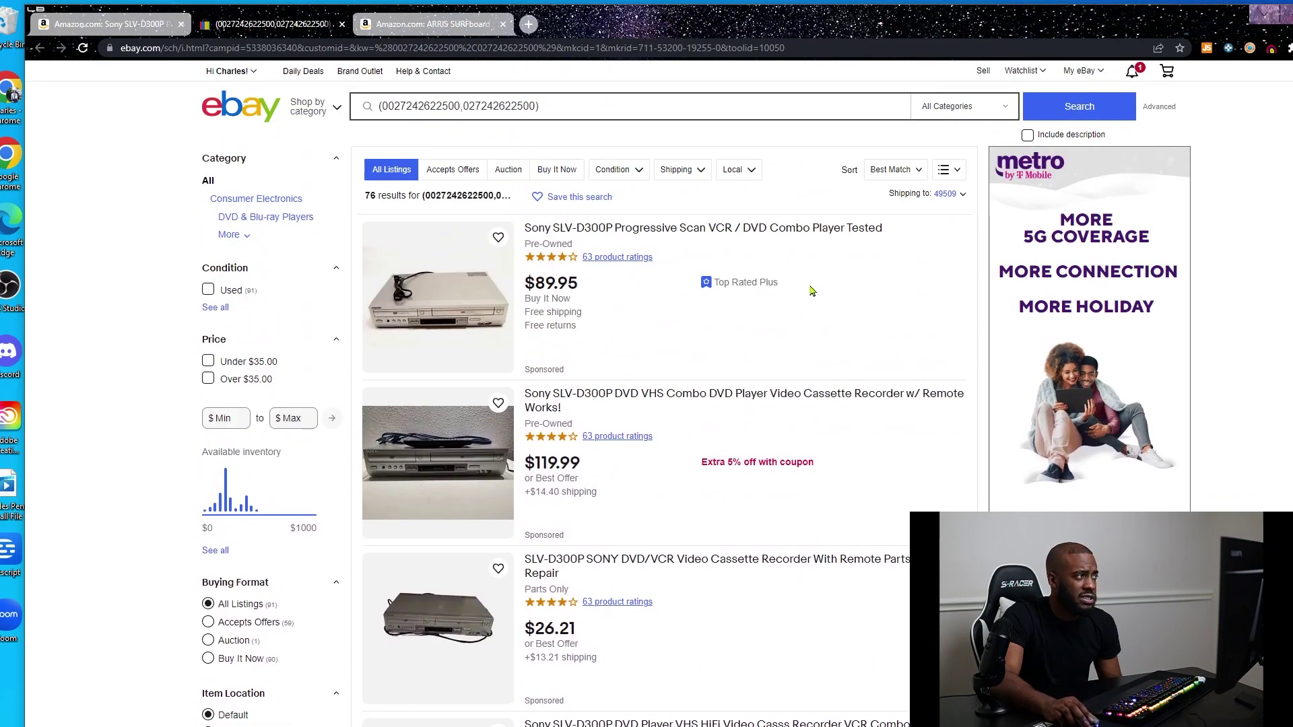
scroll(813, 286, down, 5)
click(236, 473)
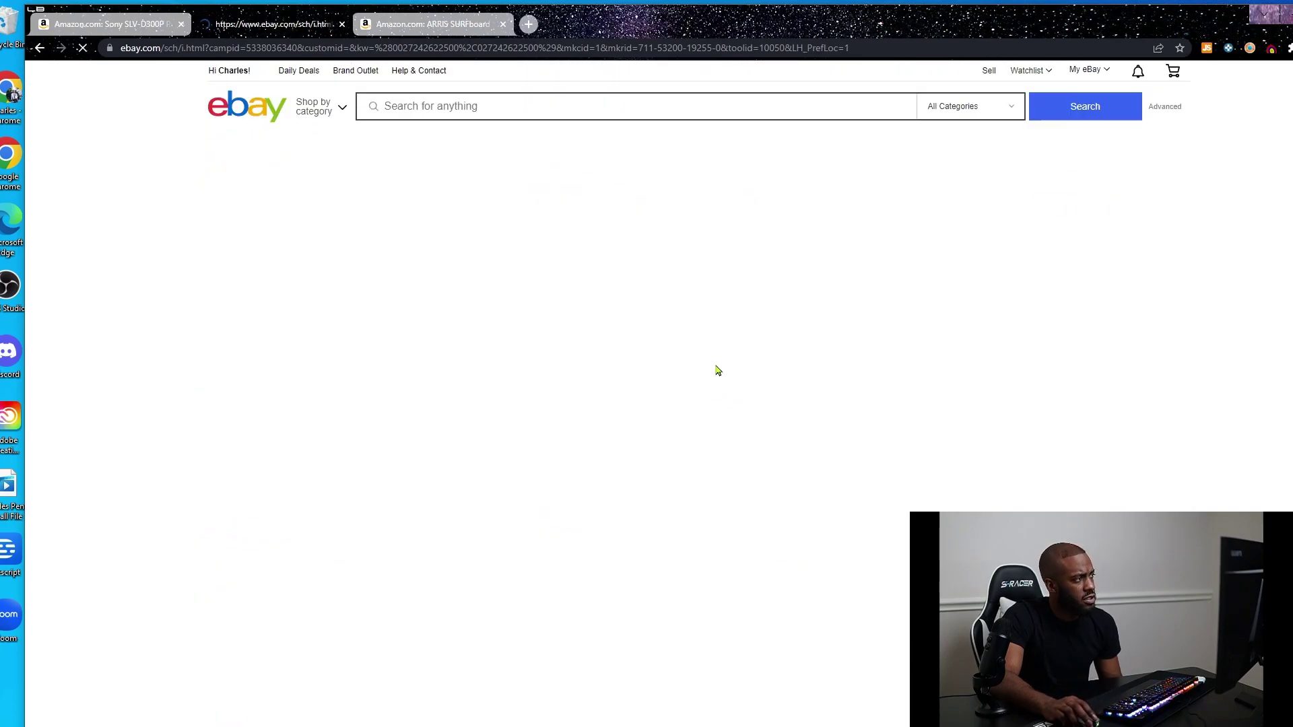
scroll(310, 459, down, 2)
scroll(310, 459, down, 2)
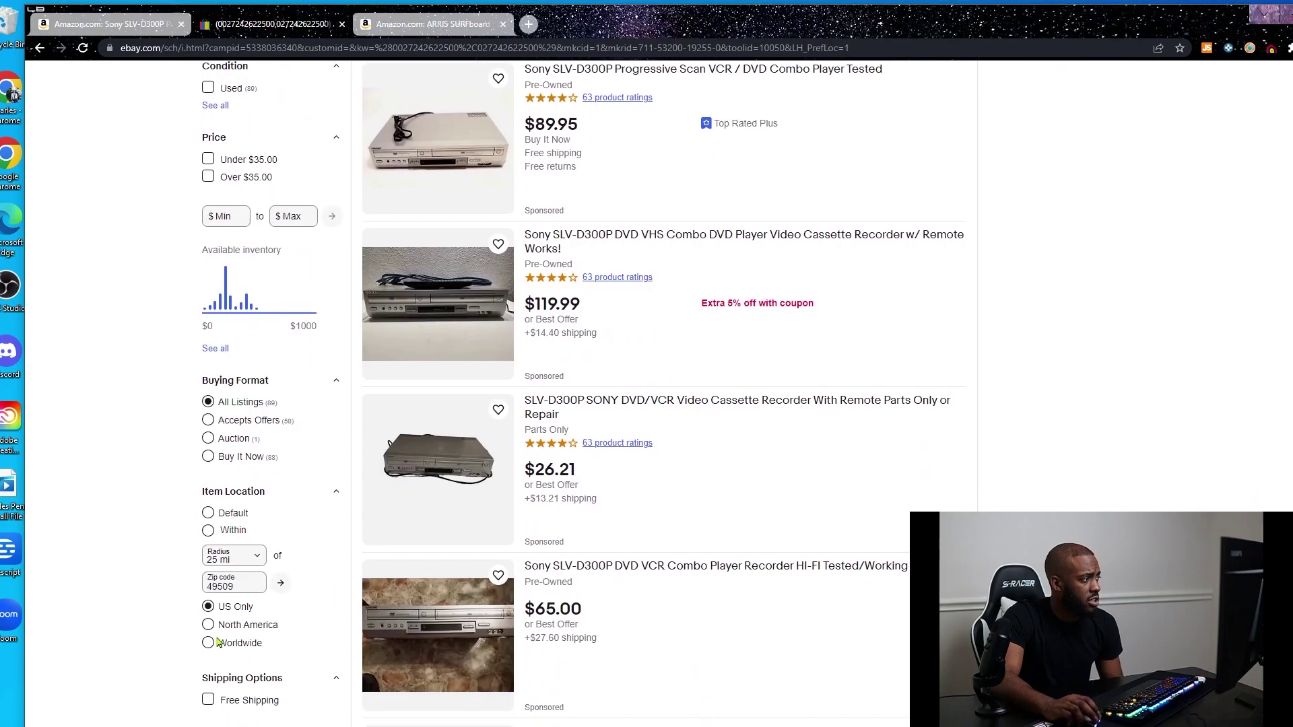
scroll(291, 438, up, 3)
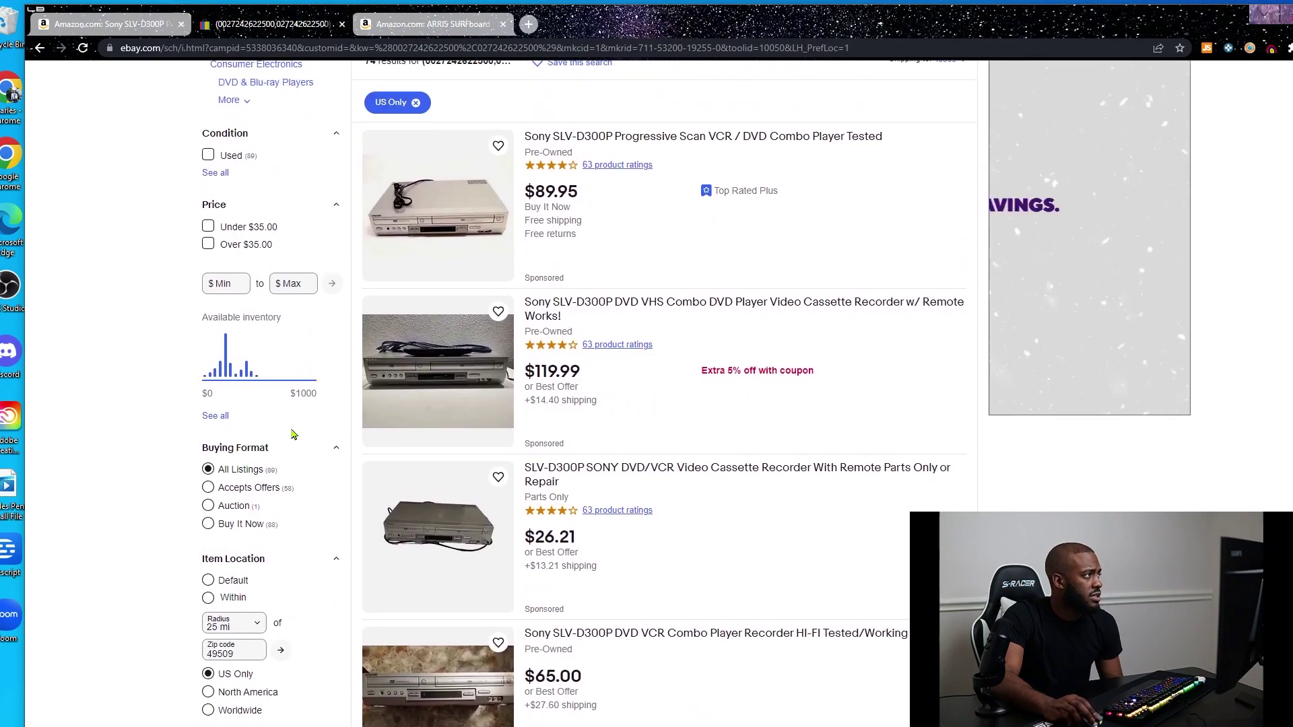
click(208, 294)
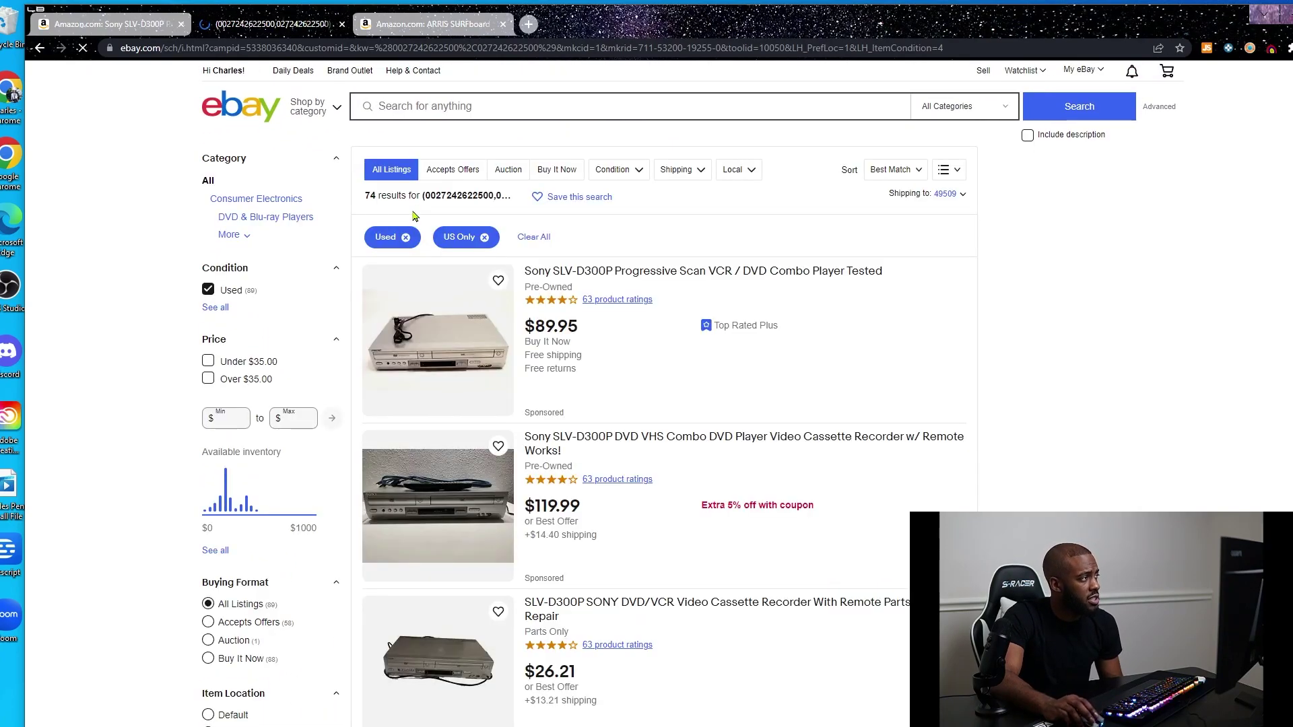
scroll(303, 283, down, 10)
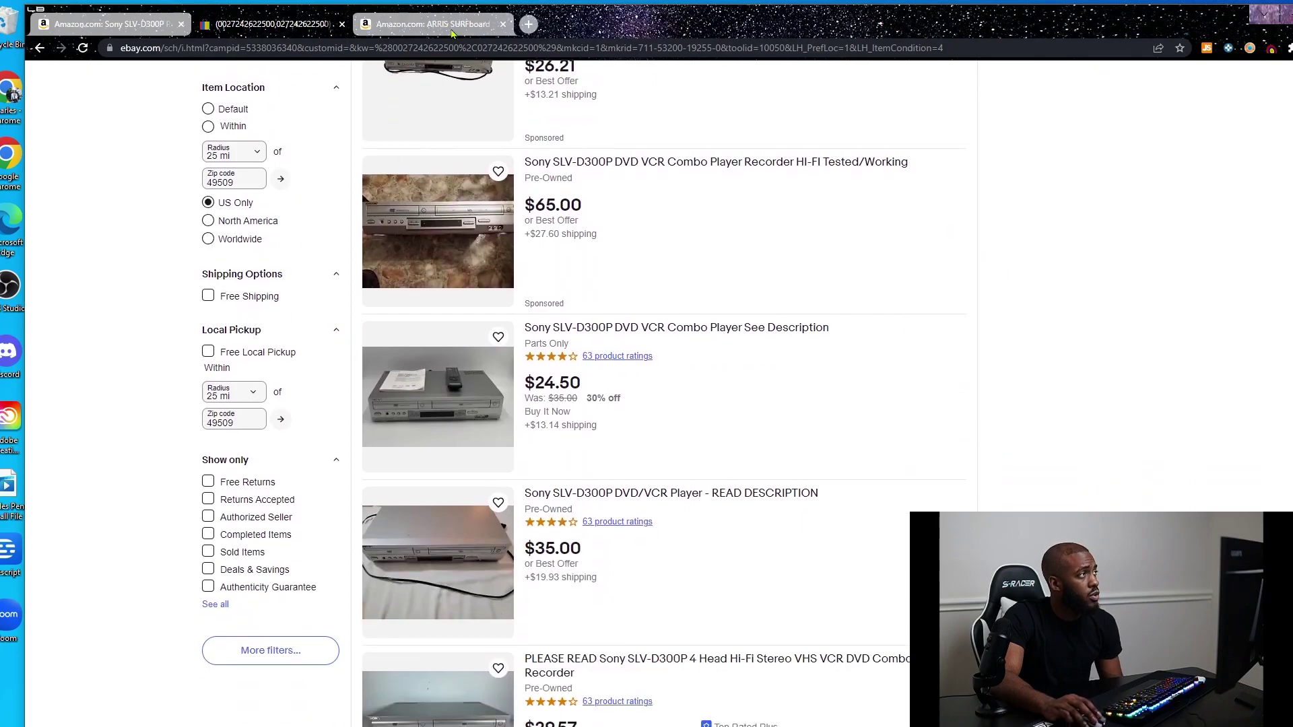
Check the max cost on the Amazon listing, and limit the eBay results to a maximum price of $100
click(155, 25)
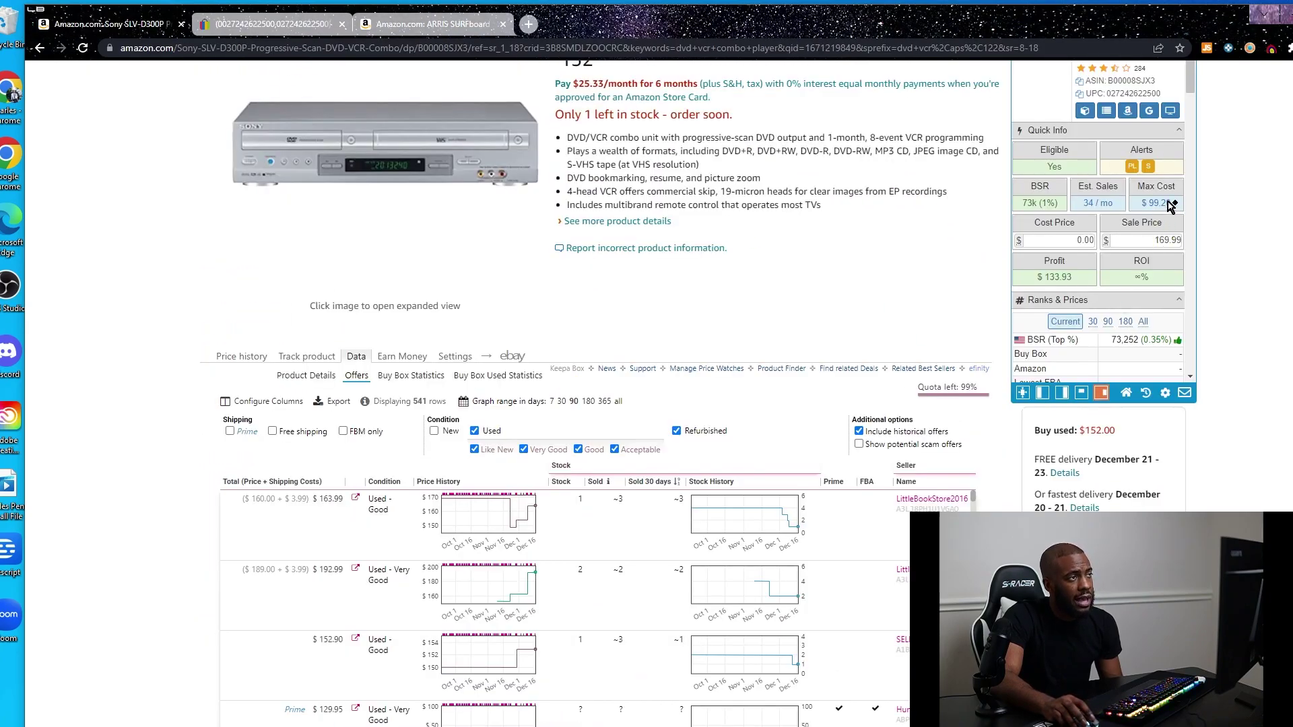
click(291, 27)
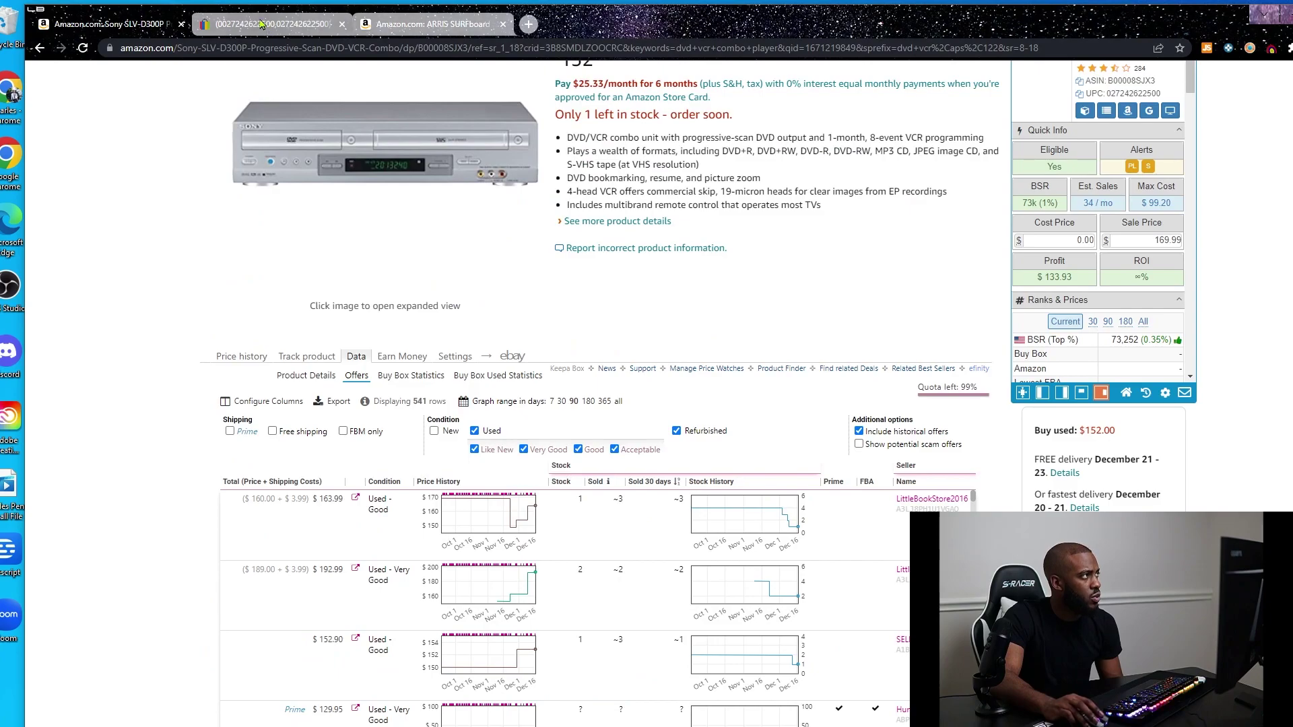
scroll(323, 296, up, 4)
scroll(329, 268, up, 3)
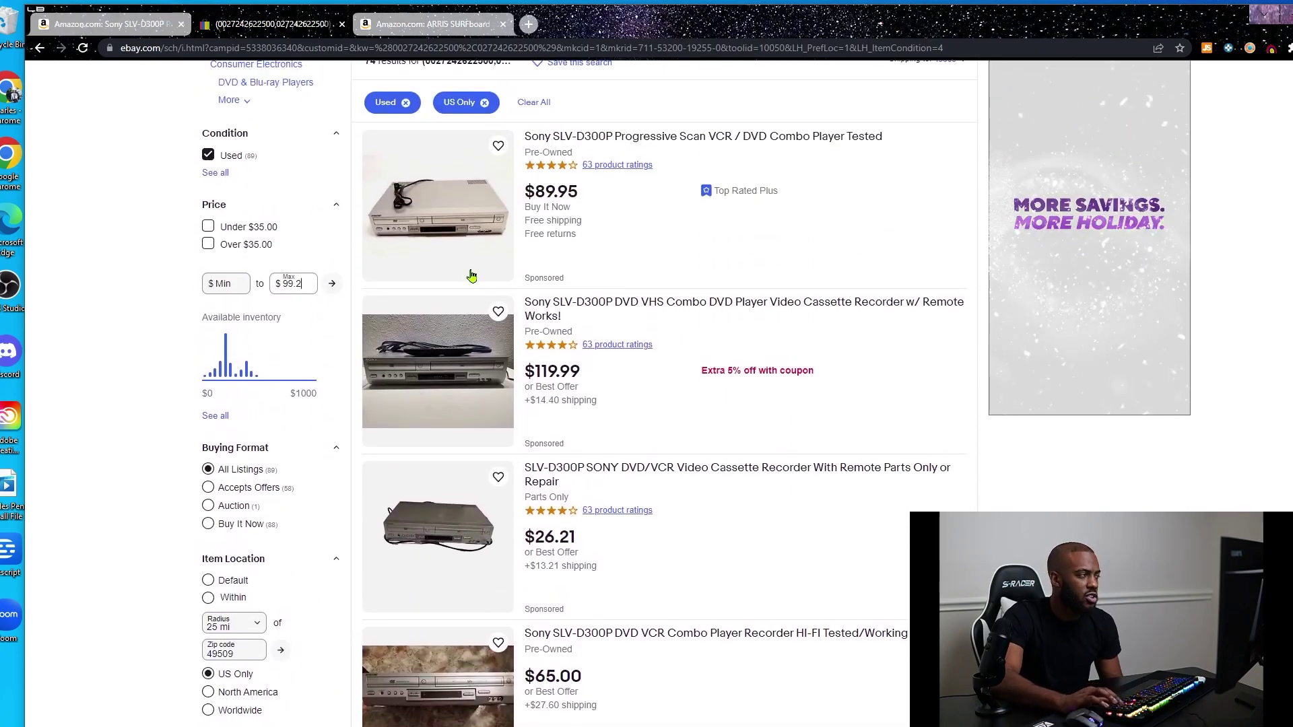
key(BackSpace)
key(BackSpace)
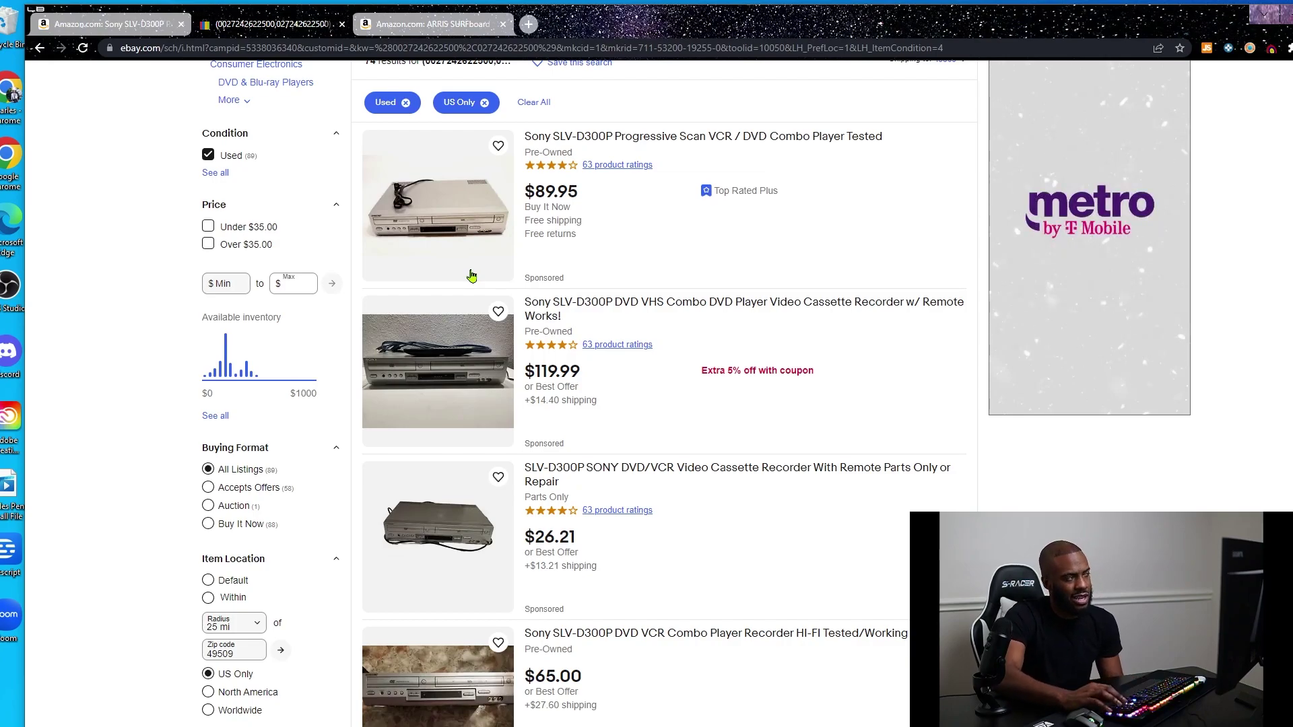
text(100)
click(332, 282)
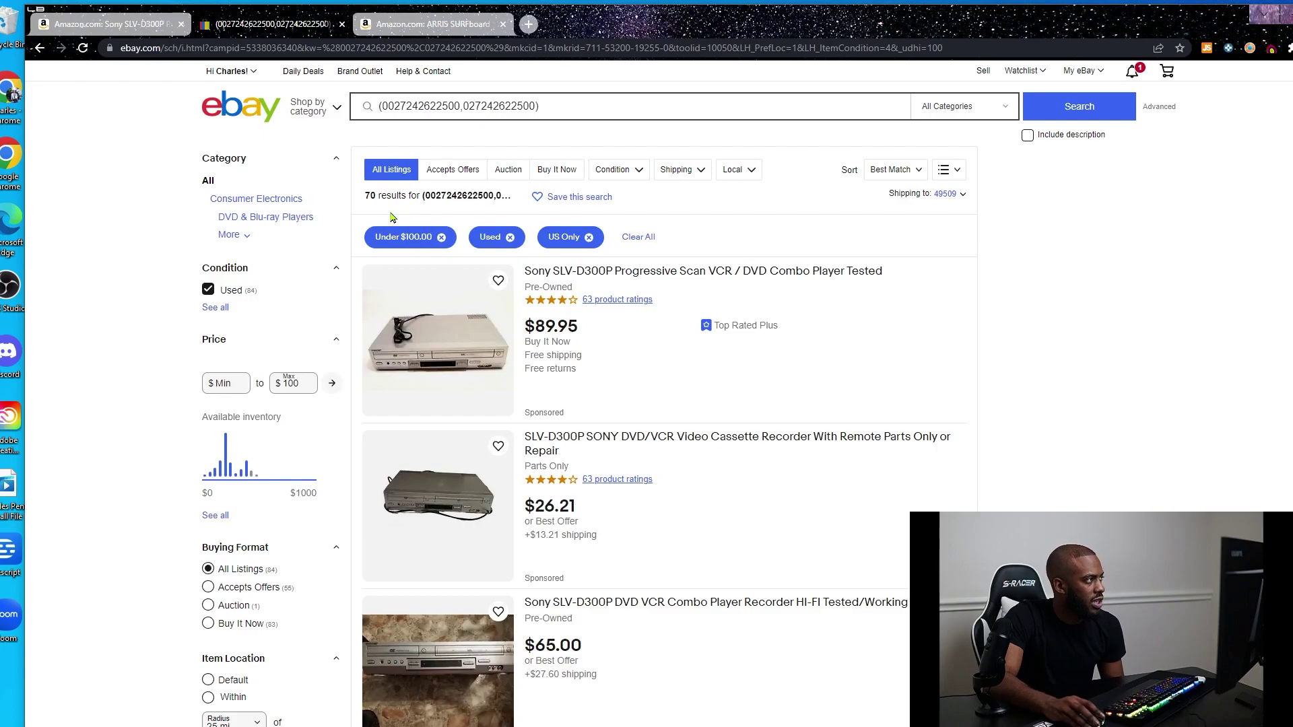
Browse the filtered eBay results and open the "Sony SLV-D300P DVD VCR Combo Player See Description" listing
drag(364, 195, 402, 196)
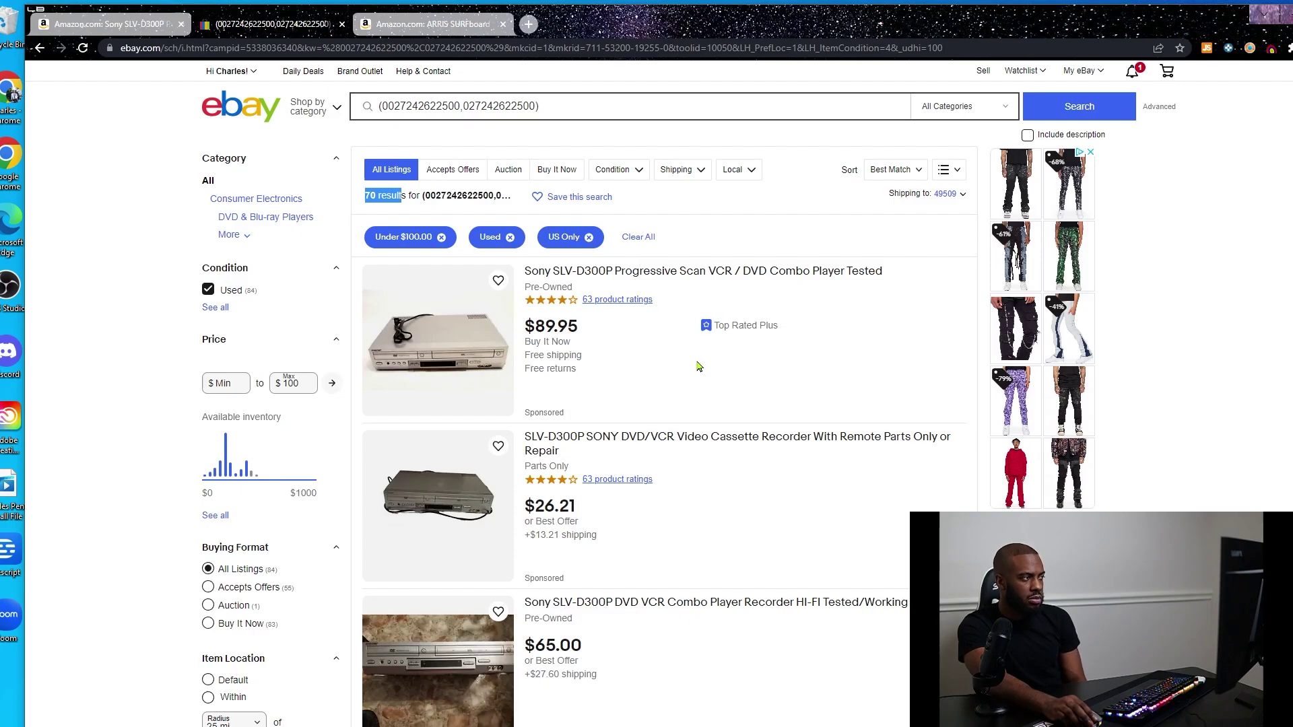
scroll(697, 365, down, 6)
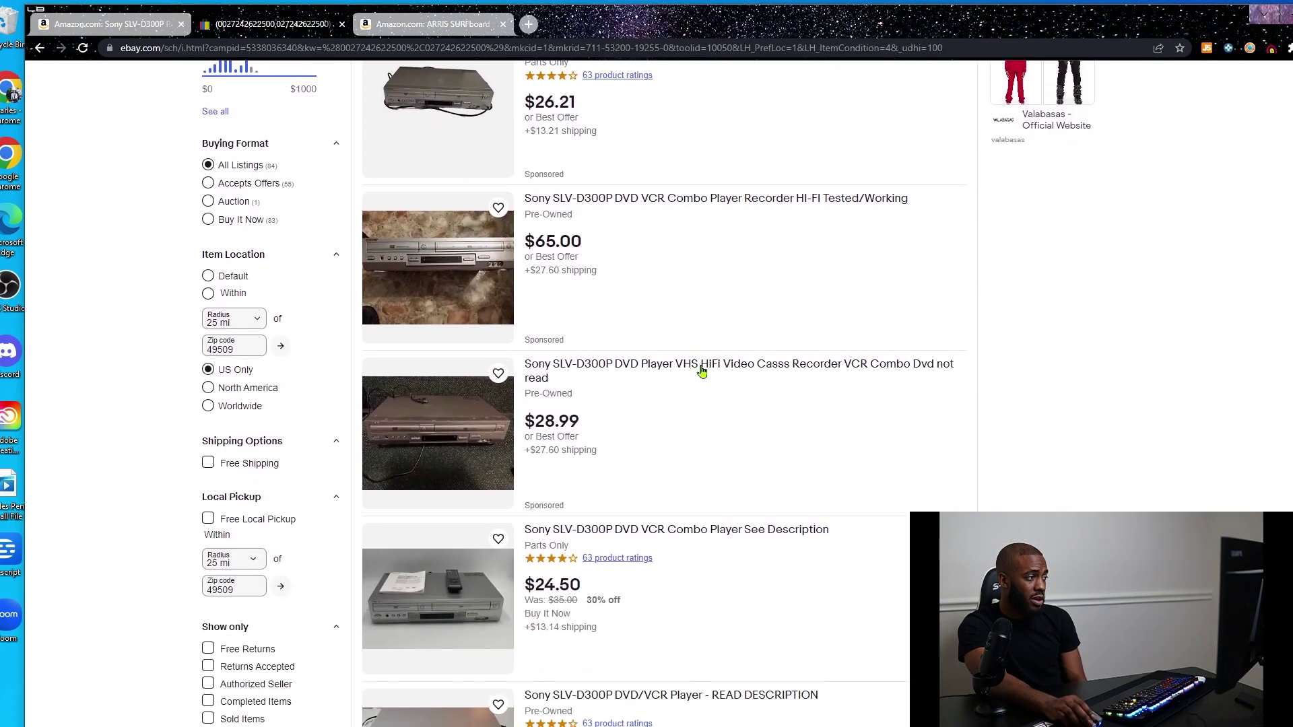
scroll(702, 369, down, 7)
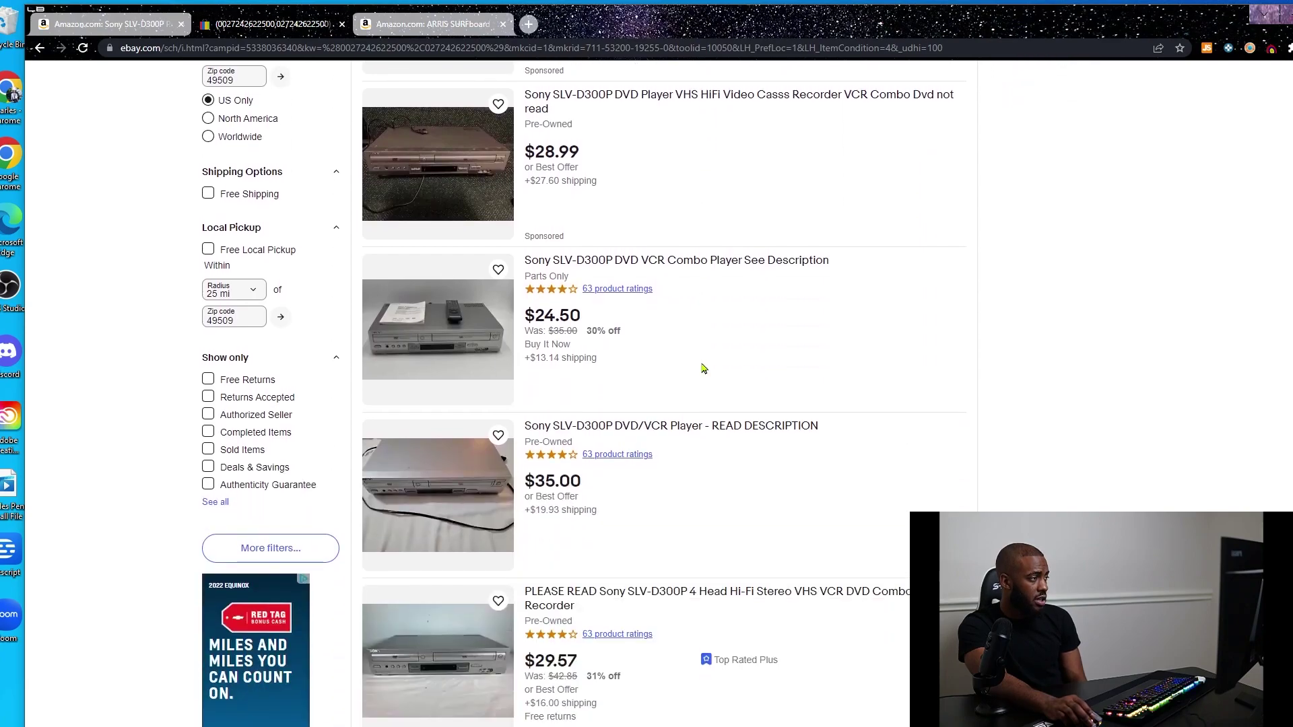
scroll(582, 422, up, 5)
click(488, 467)
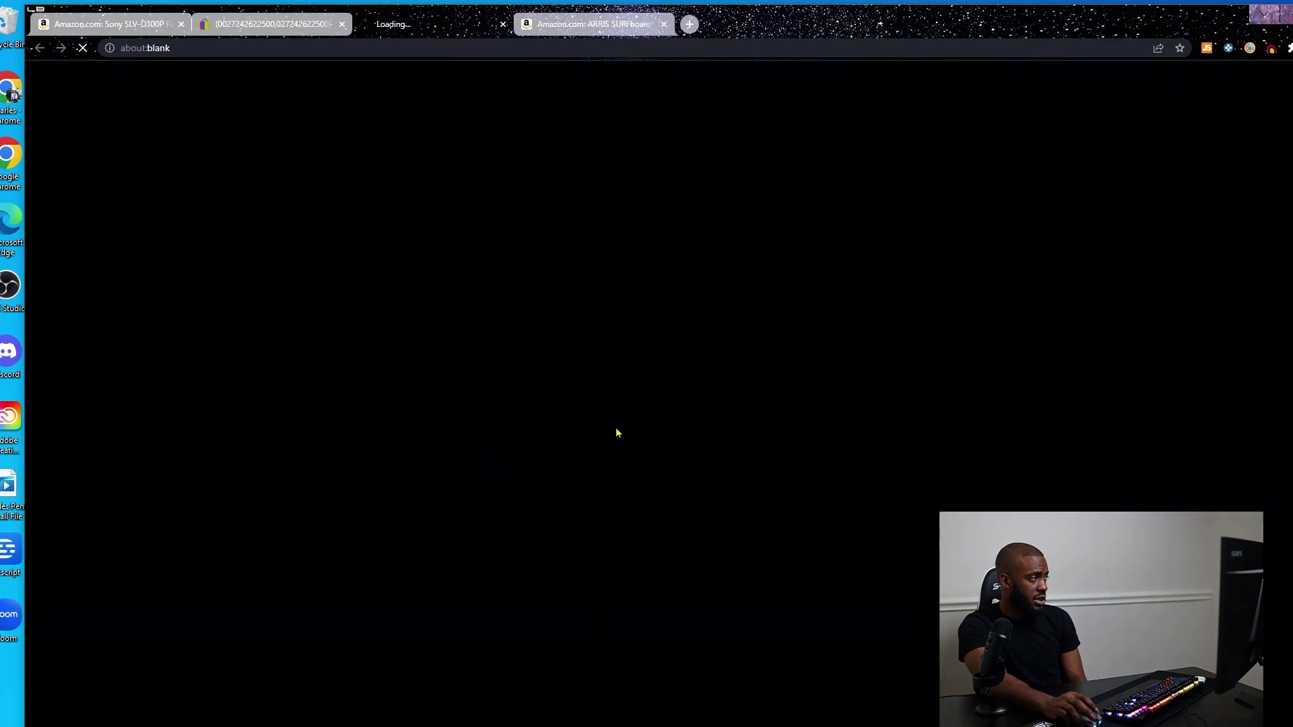
Read the listing's item specifics and seller description for the unit's working condition, and close the listing
scroll(344, 412, down, 10)
scroll(344, 412, down, 5)
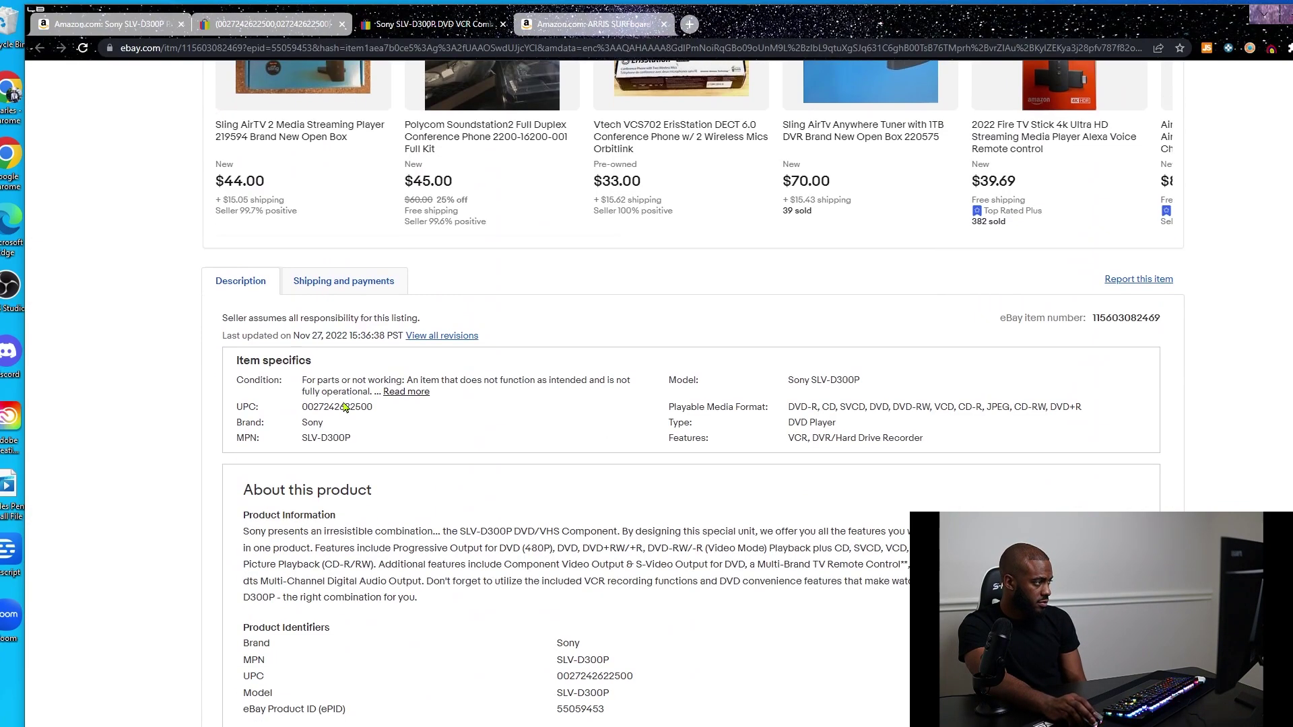
scroll(344, 407, down, 5)
scroll(346, 397, up, 5)
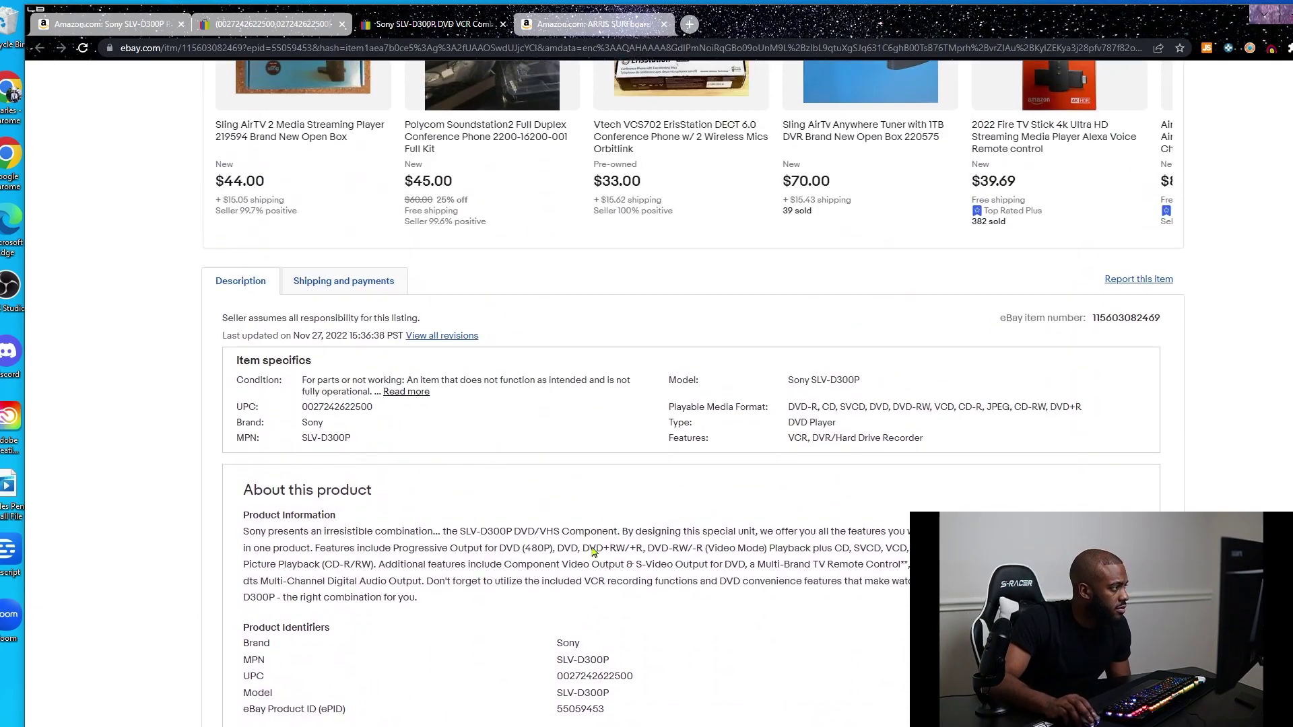
scroll(588, 536, down, 10)
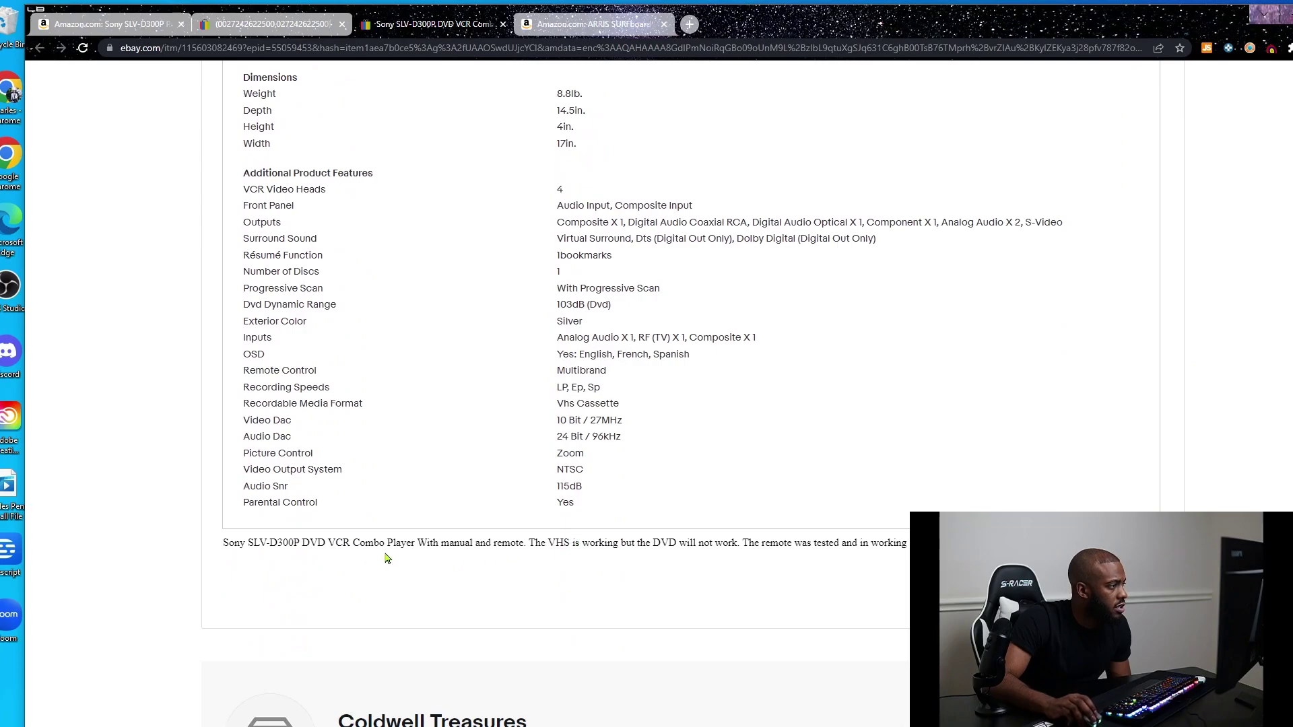
drag(524, 545, 596, 545)
click(605, 554)
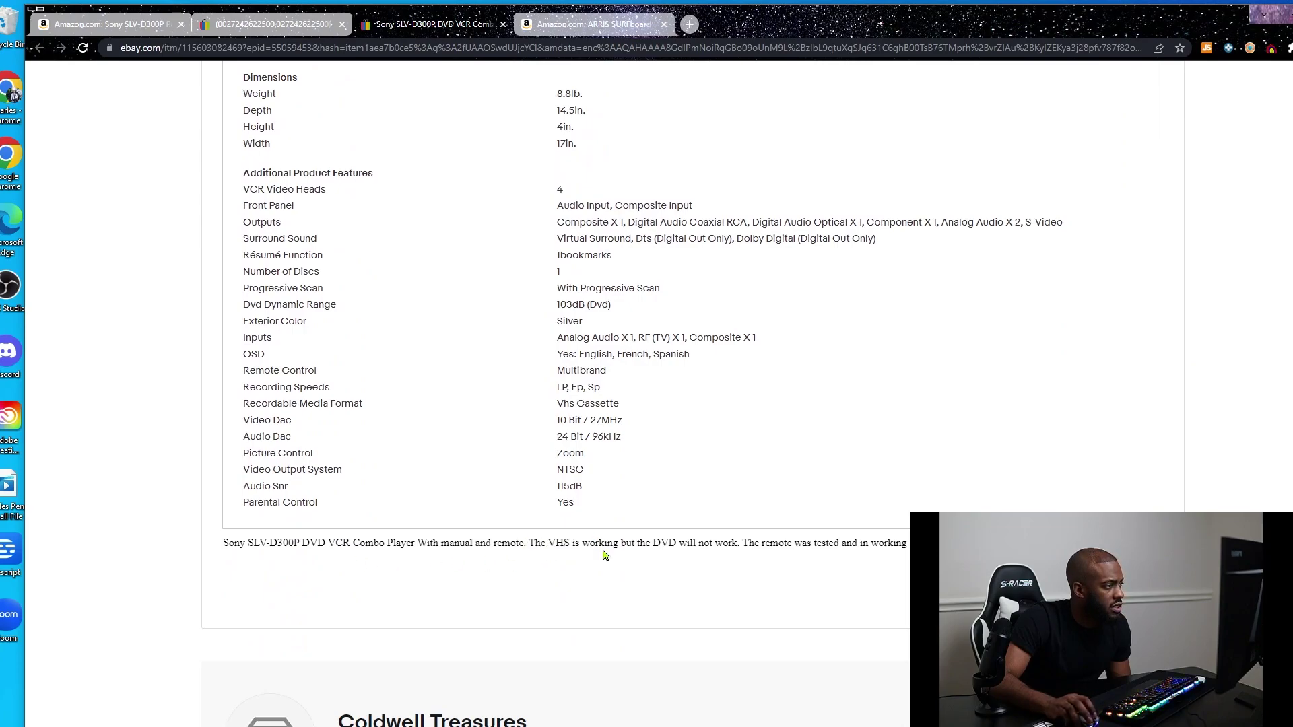
click(502, 25)
Find and open the used $53.99 Progressive Scan combo listing with RCA cables, and examine its photos, price and shipping cost
scroll(625, 262, down, 5)
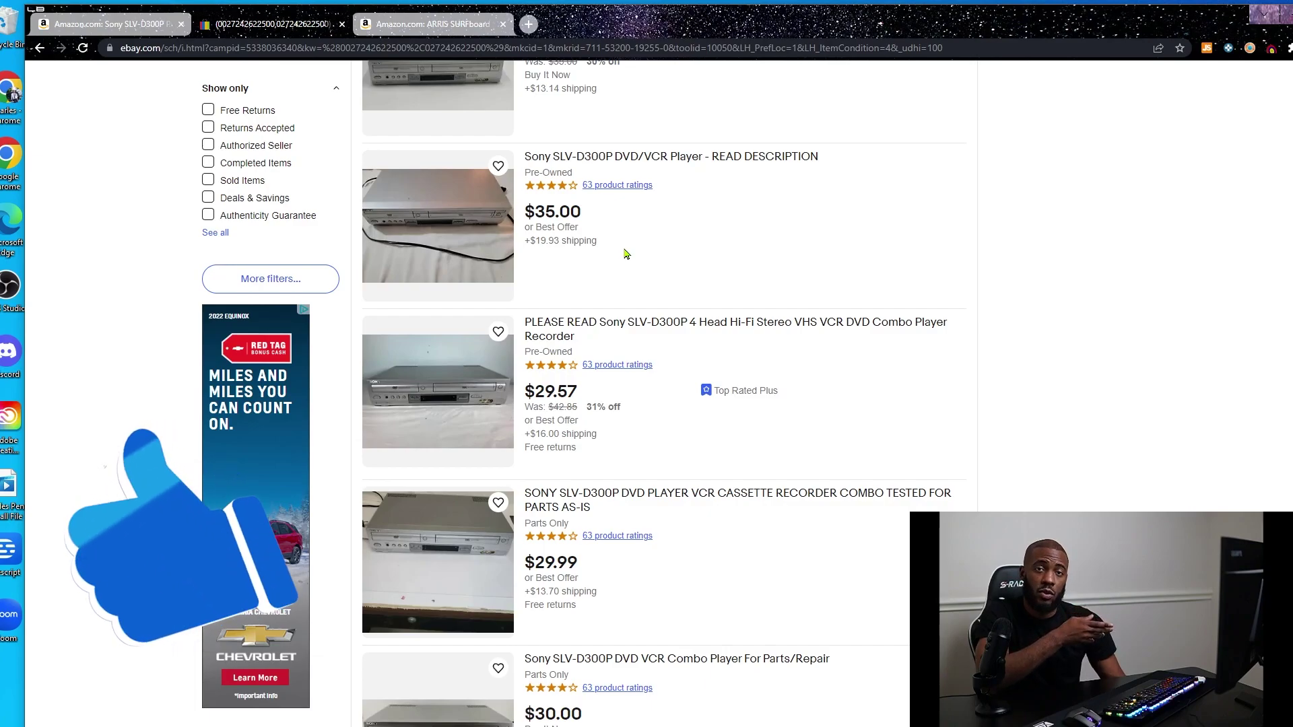
scroll(673, 266, down, 9)
scroll(671, 263, down, 5)
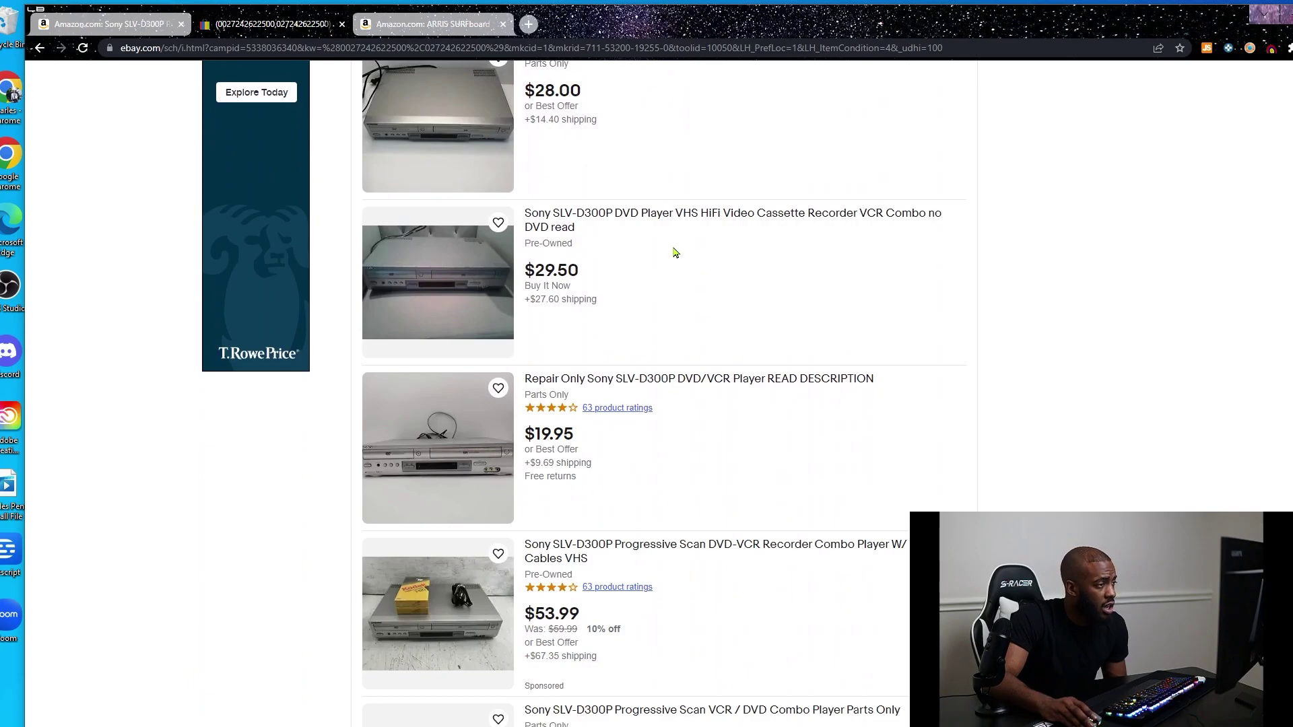
click(419, 606)
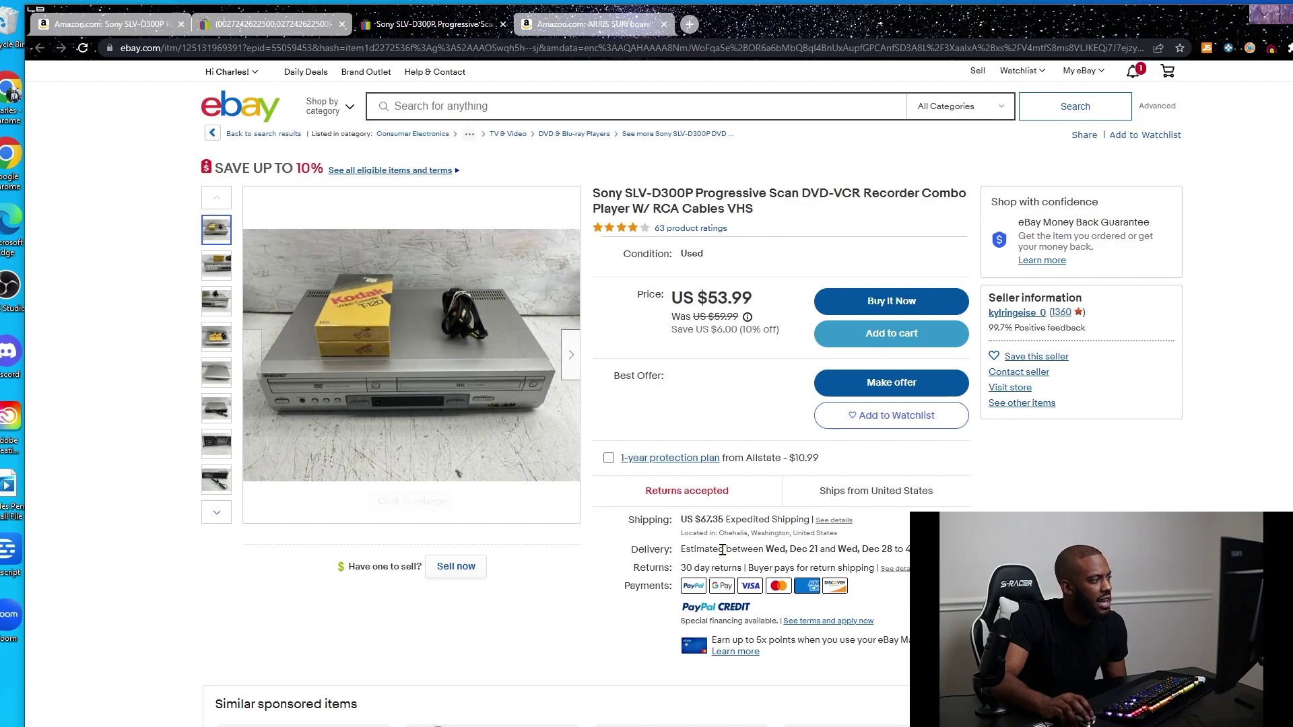
drag(722, 521, 725, 522)
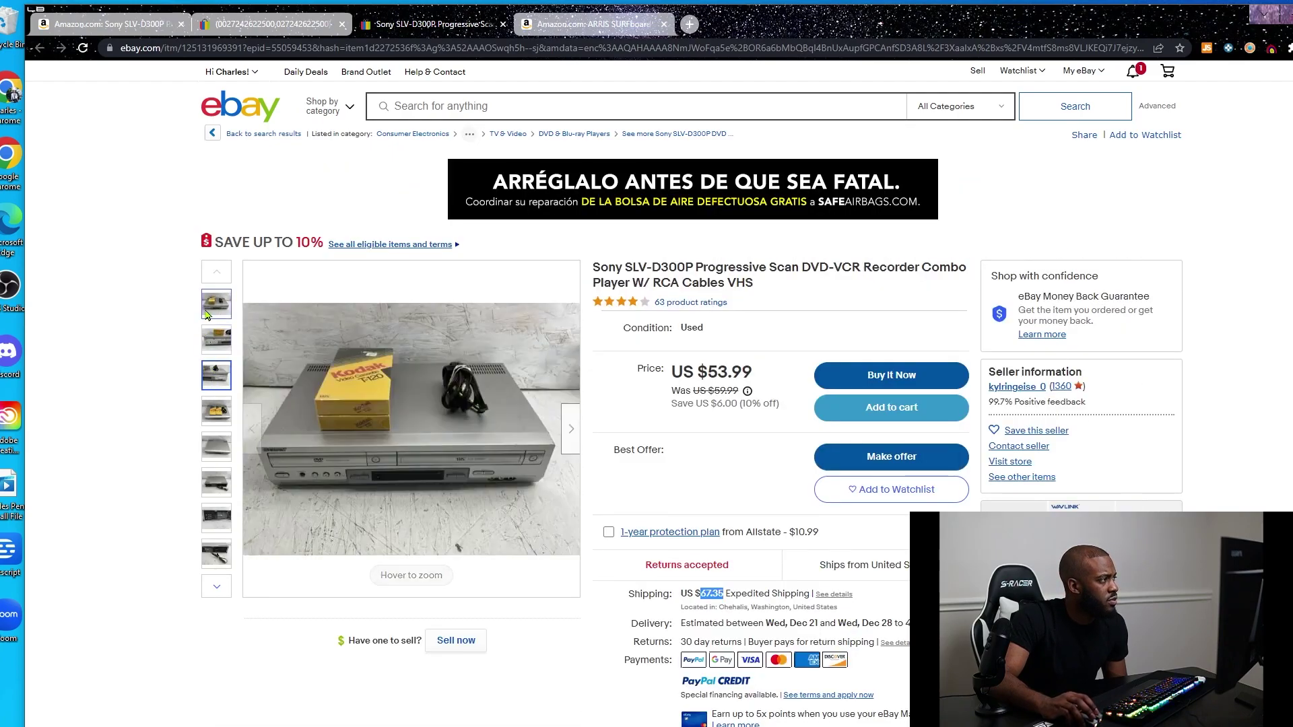
mouse_move(361, 375)
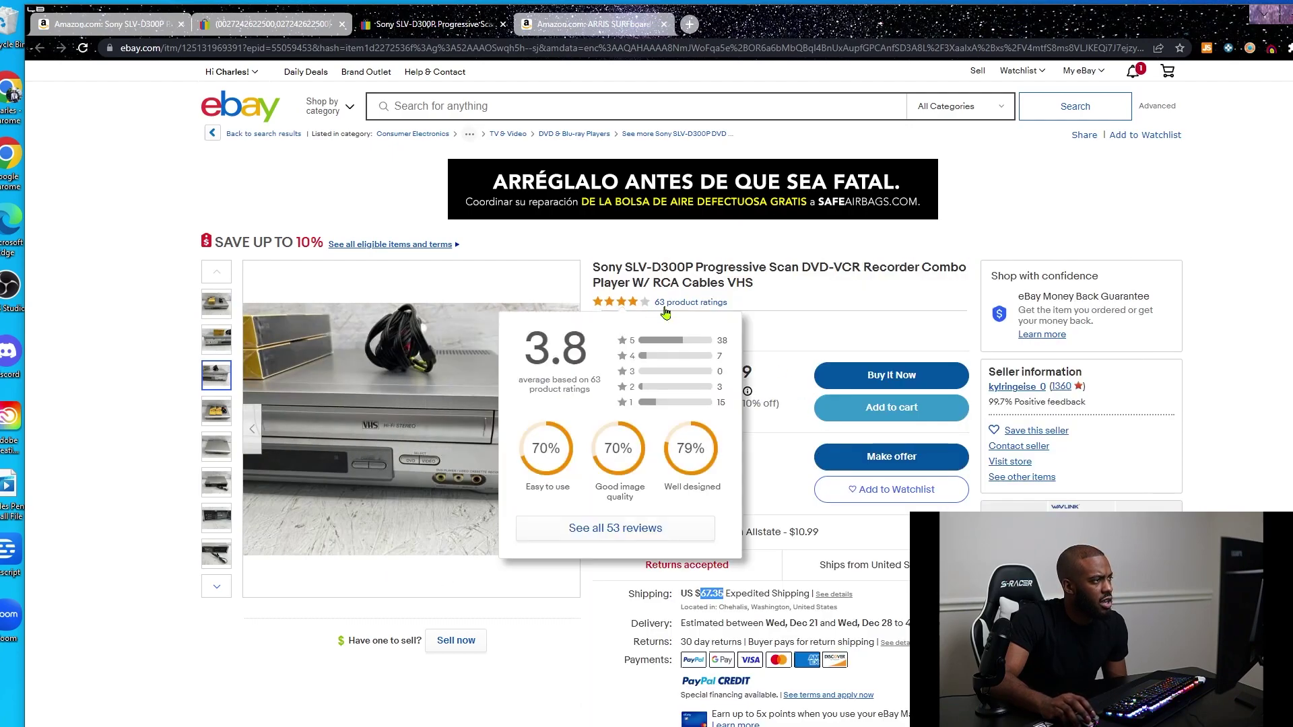
drag(708, 372, 767, 374)
click(784, 349)
drag(693, 593, 748, 606)
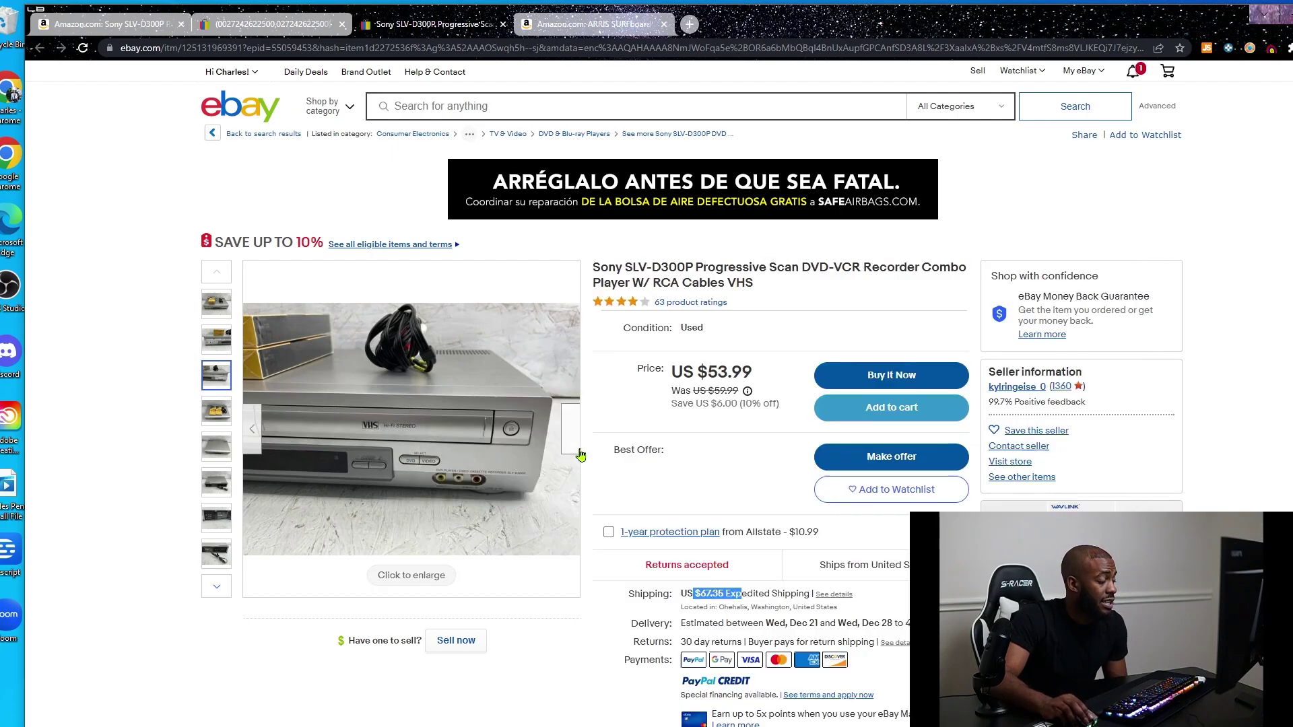
Read the seller's description for testing status, included accessories and cosmetic condition, and close the RCA cables listing
scroll(286, 469, down, 15)
scroll(285, 469, down, 4)
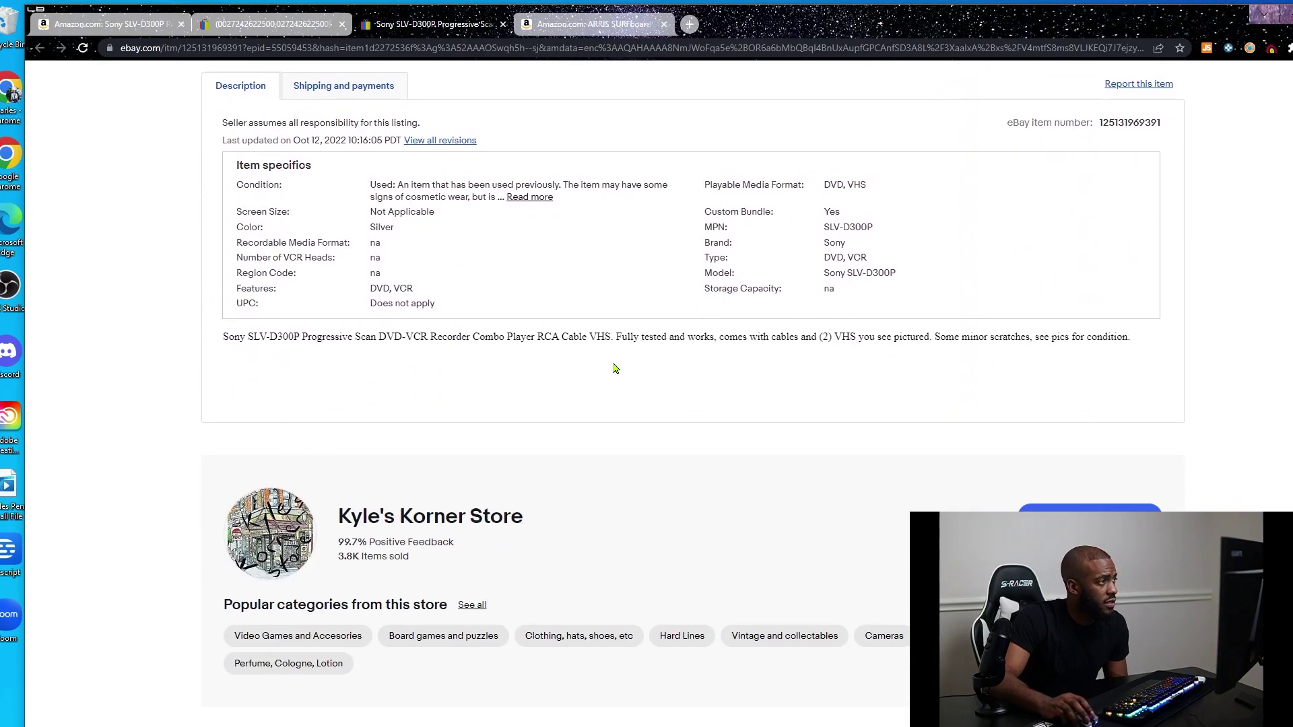
drag(627, 336, 805, 337)
drag(817, 336, 1074, 350)
click(921, 352)
click(1075, 350)
scroll(402, 412, up, 10)
scroll(370, 407, up, 5)
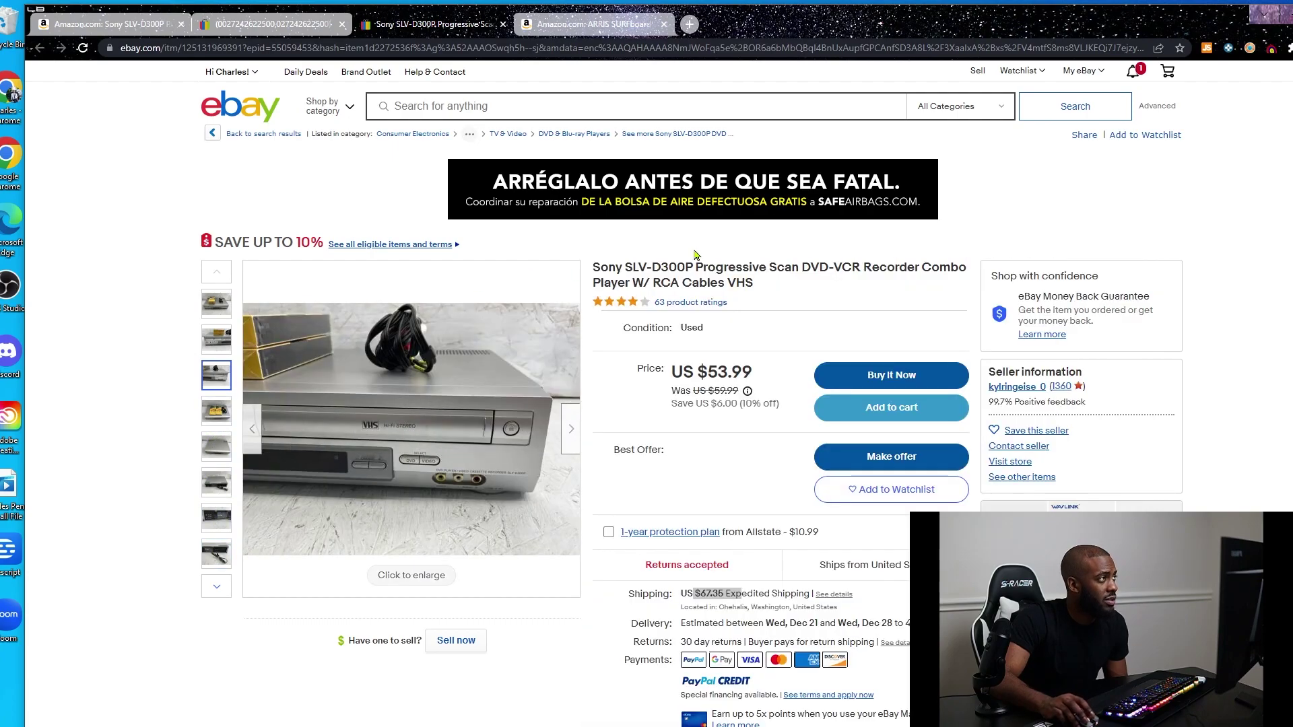
click(502, 24)
Open the $89.00 4 Head Hi-Fi Stereo listing with remote from the results and inspect its photos and price
scroll(657, 344, down, 8)
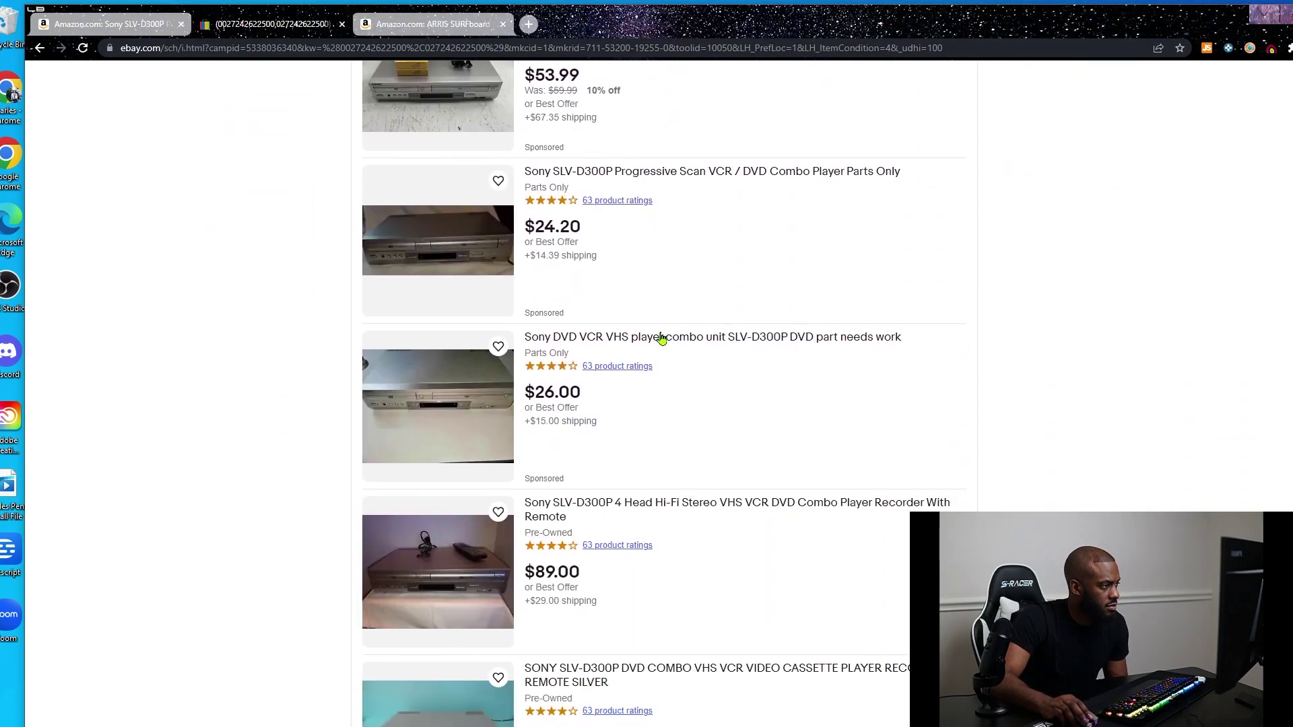
click(499, 594)
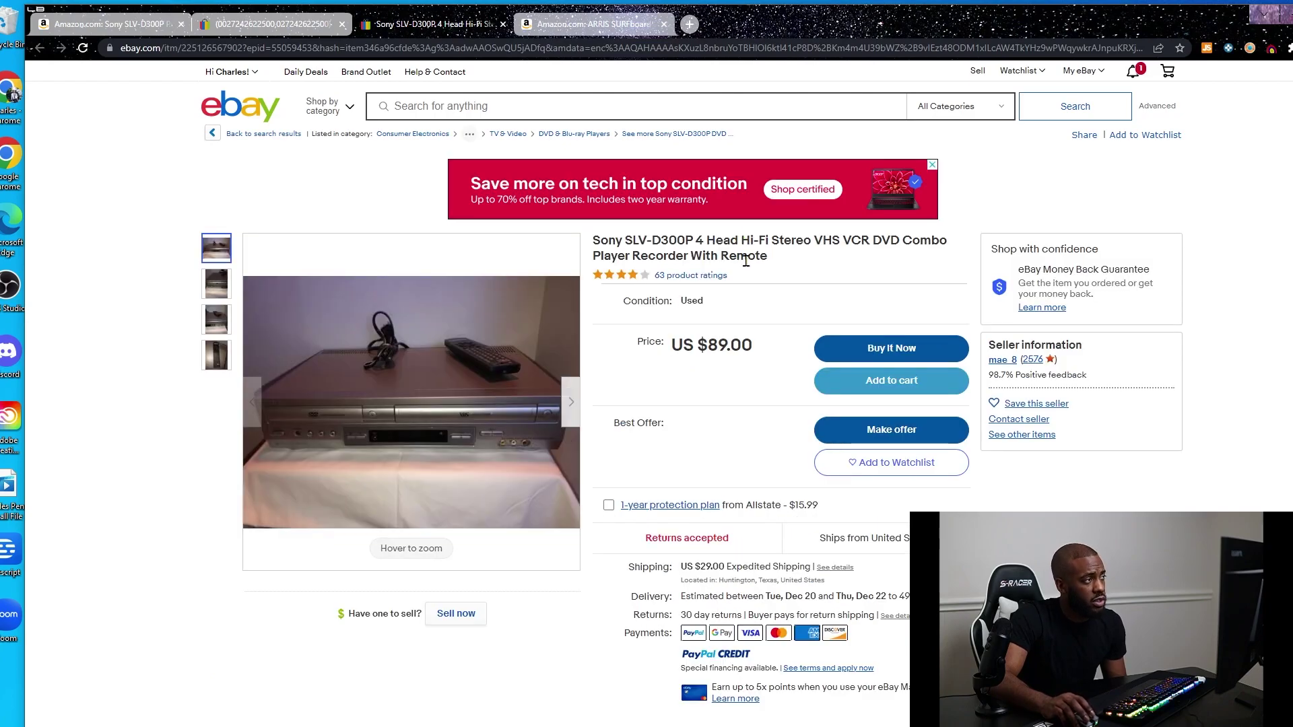
mouse_move(403, 383)
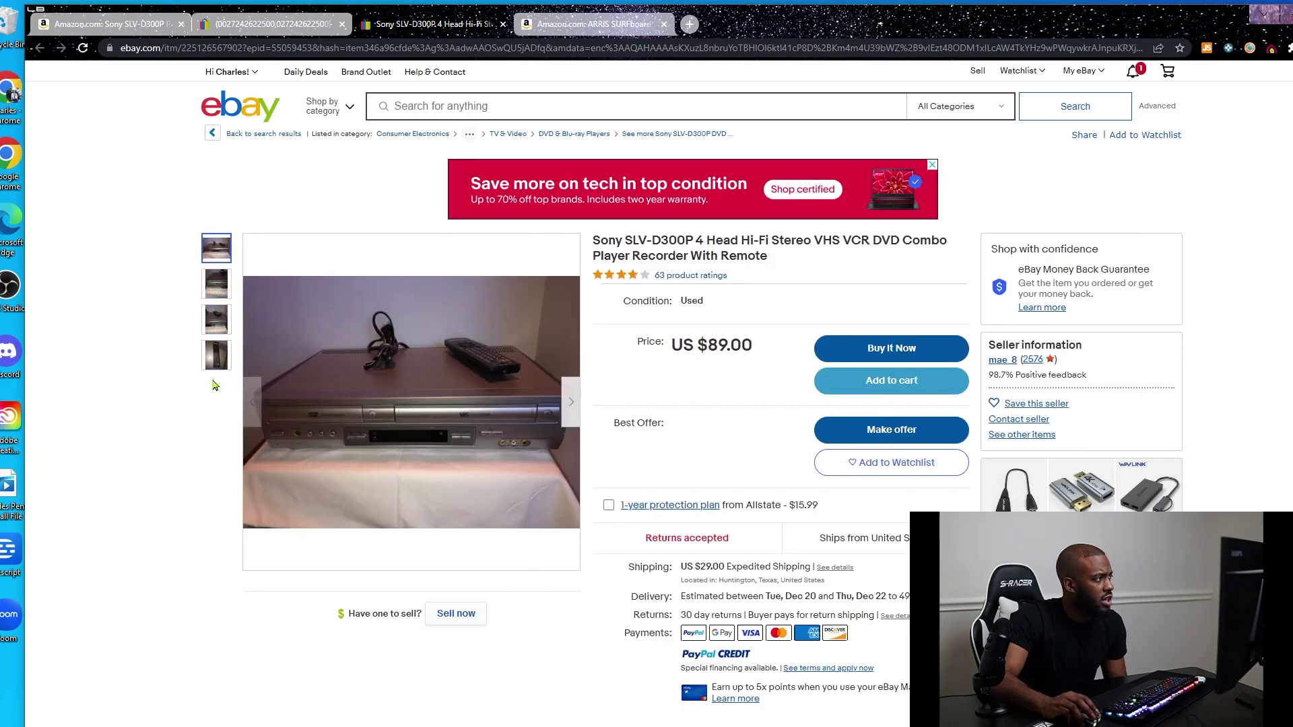
mouse_move(309, 325)
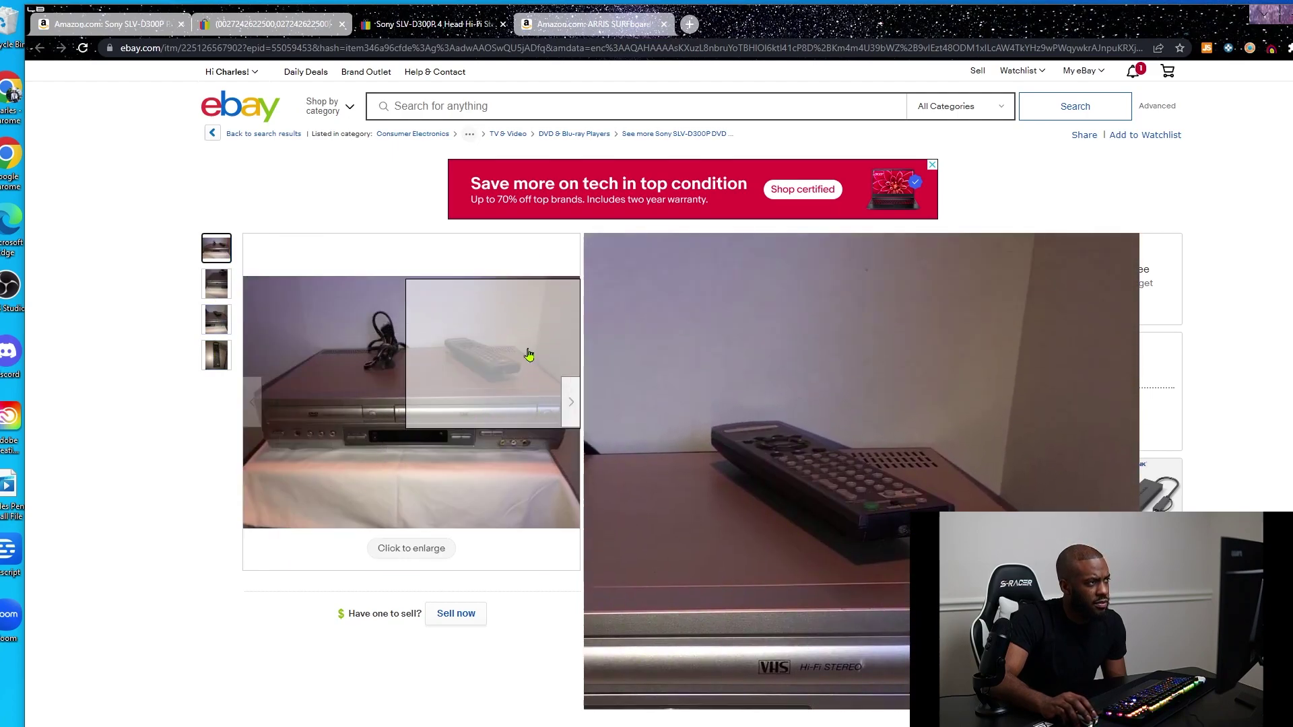
click(216, 319)
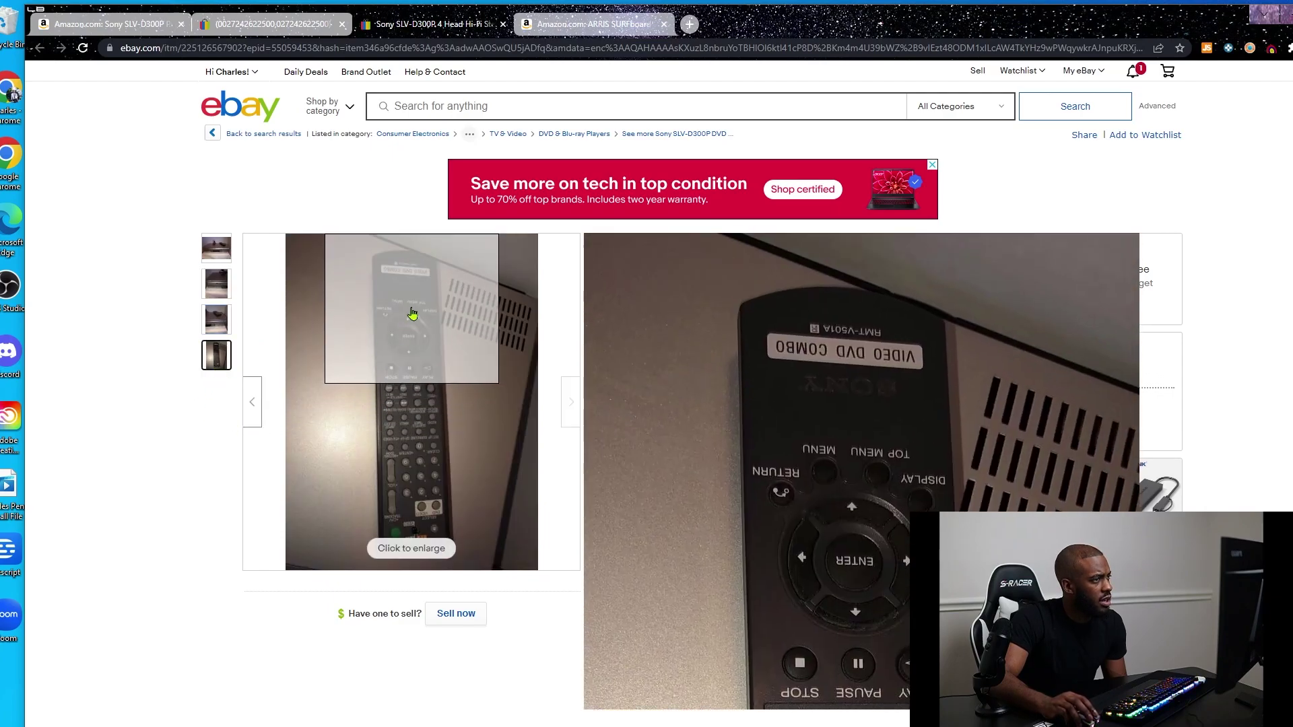
mouse_move(738, 345)
mouse_down()
mouse_move(700, 346)
mouse_move(755, 346)
mouse_up()
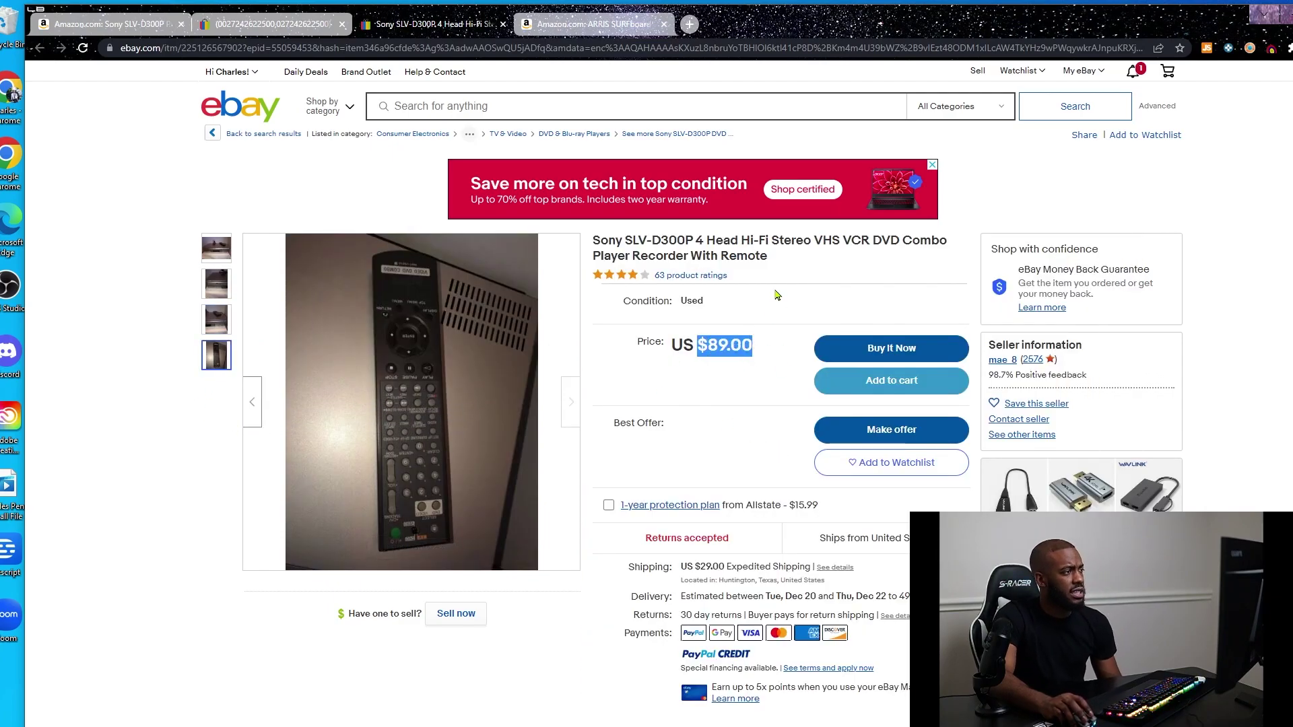
Highlight the listing's $29.00 expedited shipping cost and open the Windows Calculator
click(753, 570)
drag(753, 571, 695, 570)
double_click(714, 570)
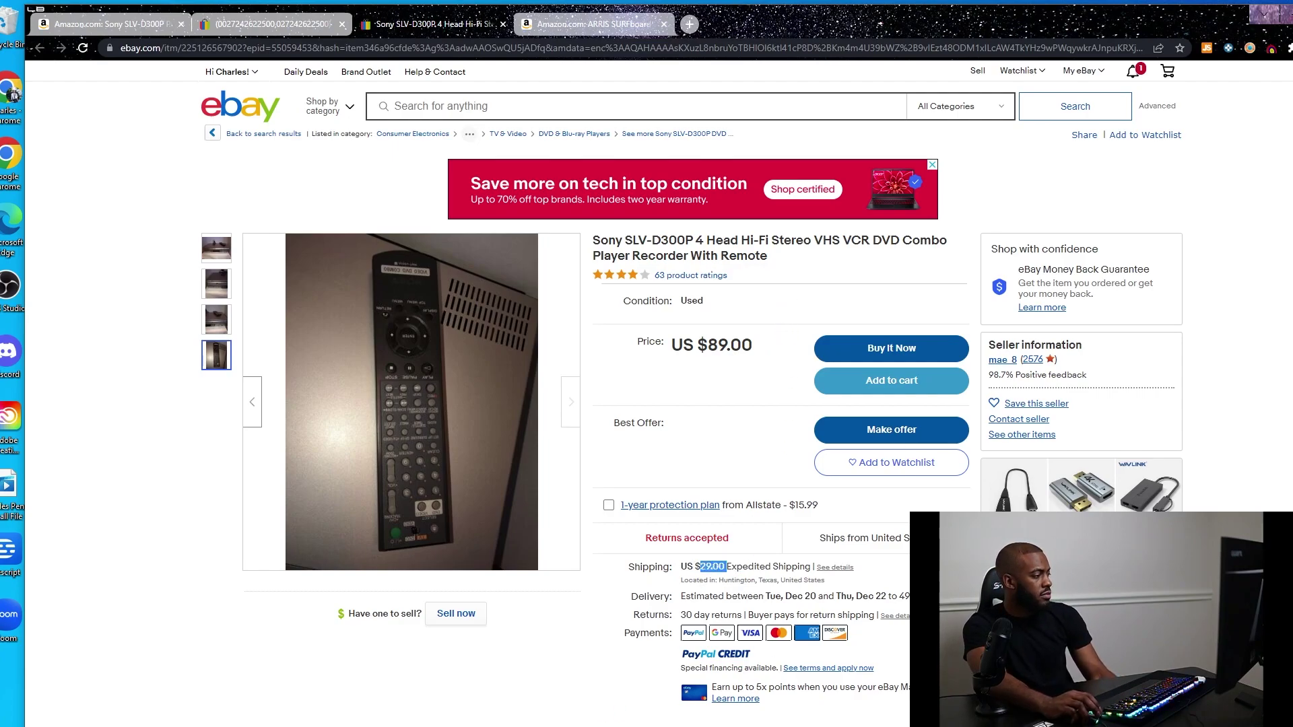
key(super)
text(calc)
key(Return)
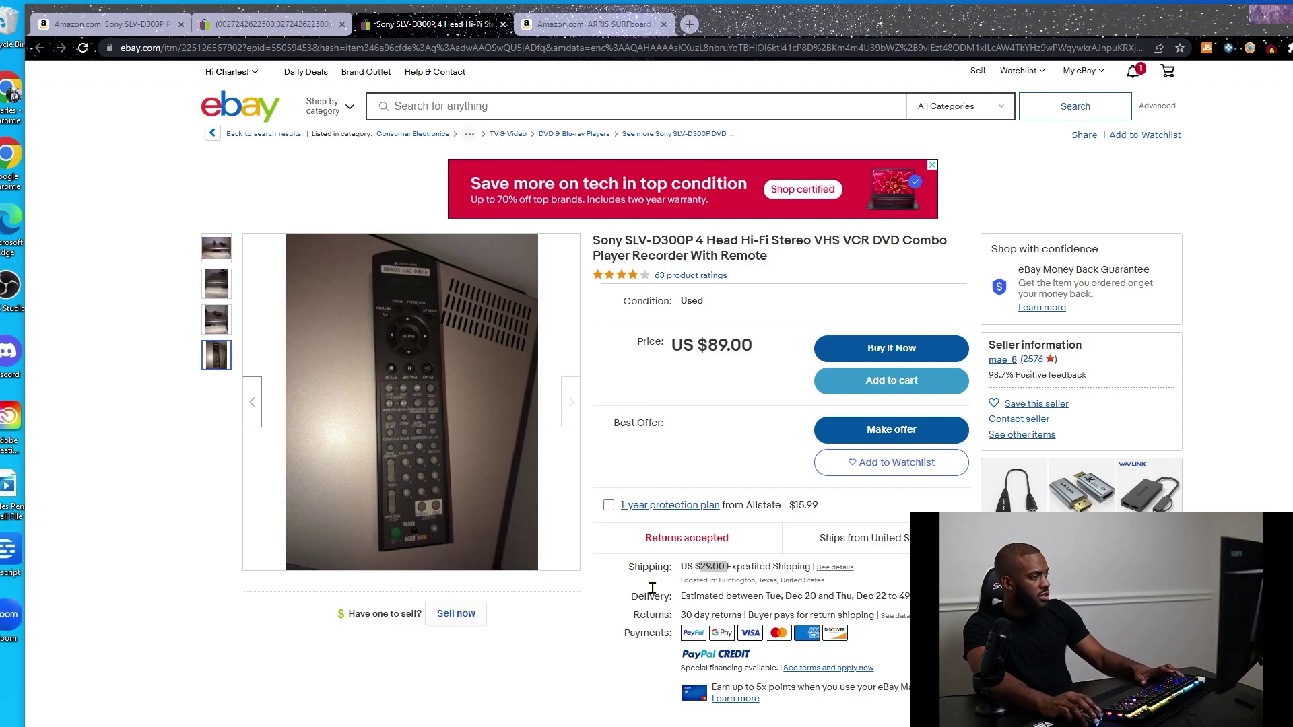
Calculate the listing's total cost as 89 + 29 and move the calculator clear of the price and shipping details
click(142, 372)
click(142, 373)
click(250, 315)
click(196, 372)
click(261, 452)
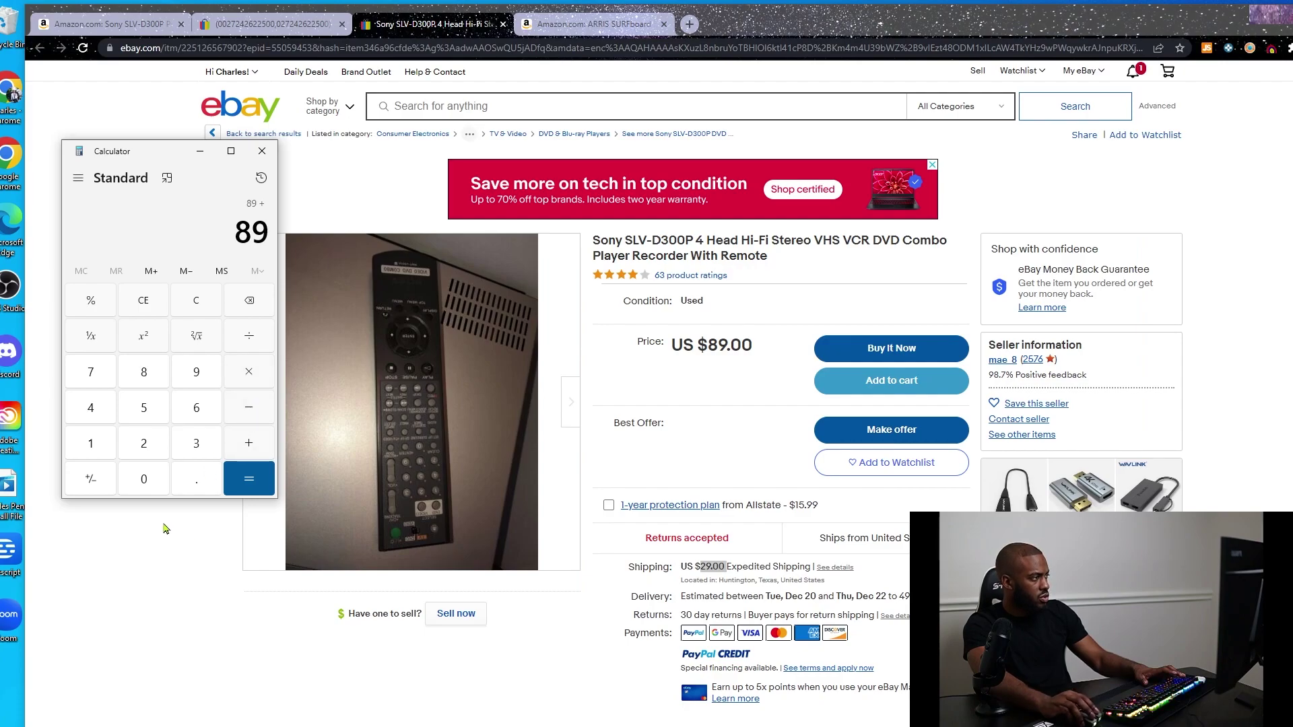
click(148, 456)
click(195, 377)
click(258, 476)
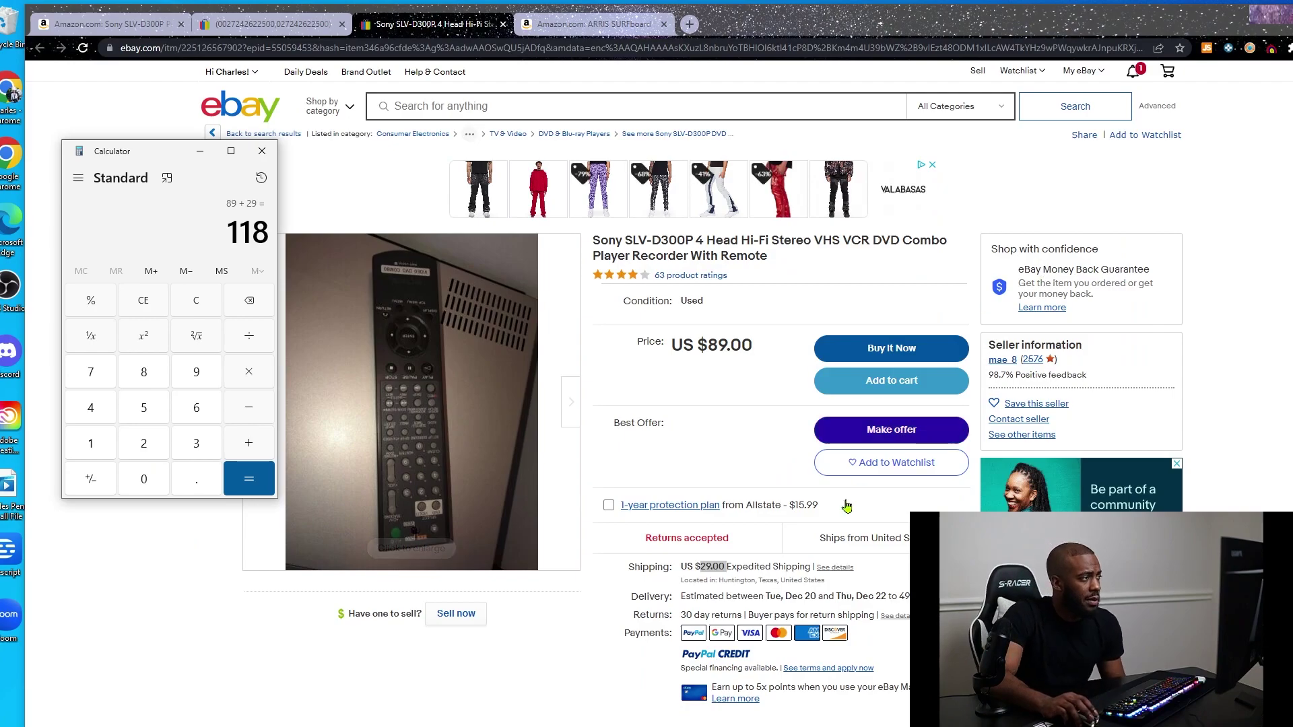
drag(161, 150, 1137, 78)
scroll(658, 330, down, 8)
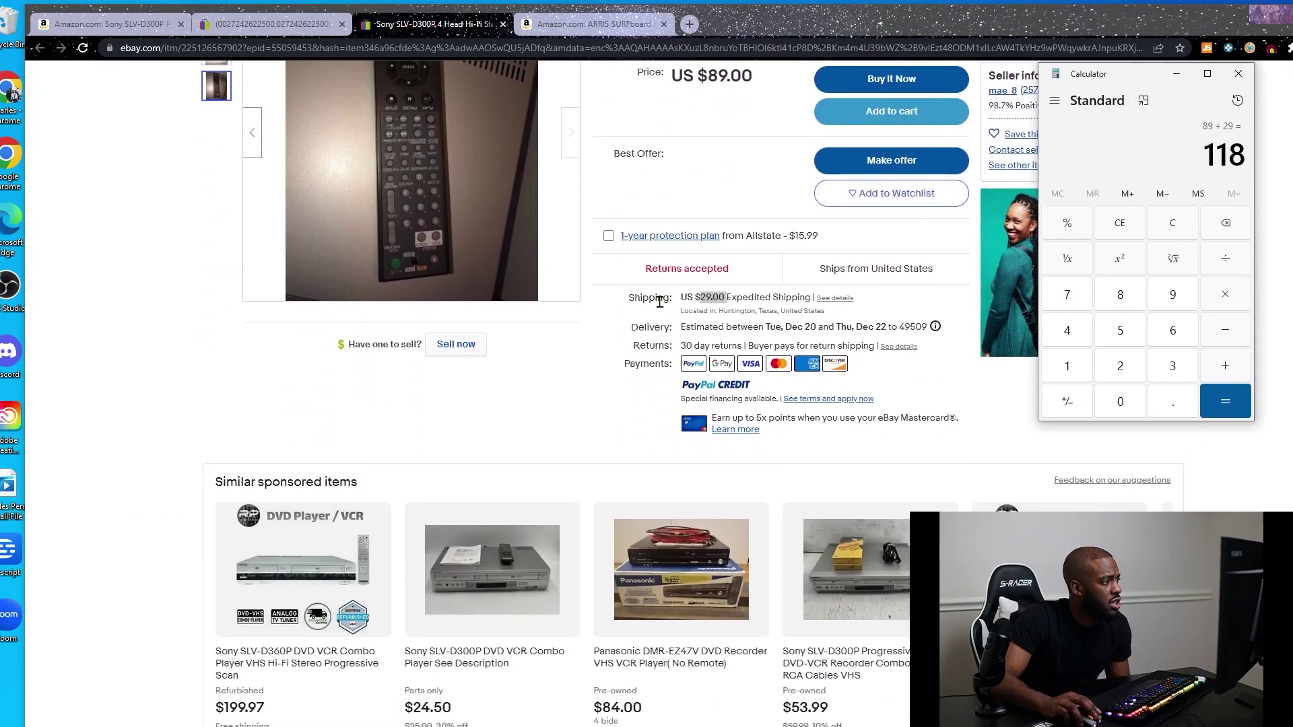
scroll(663, 314, up, 8)
scroll(404, 377, up, 1)
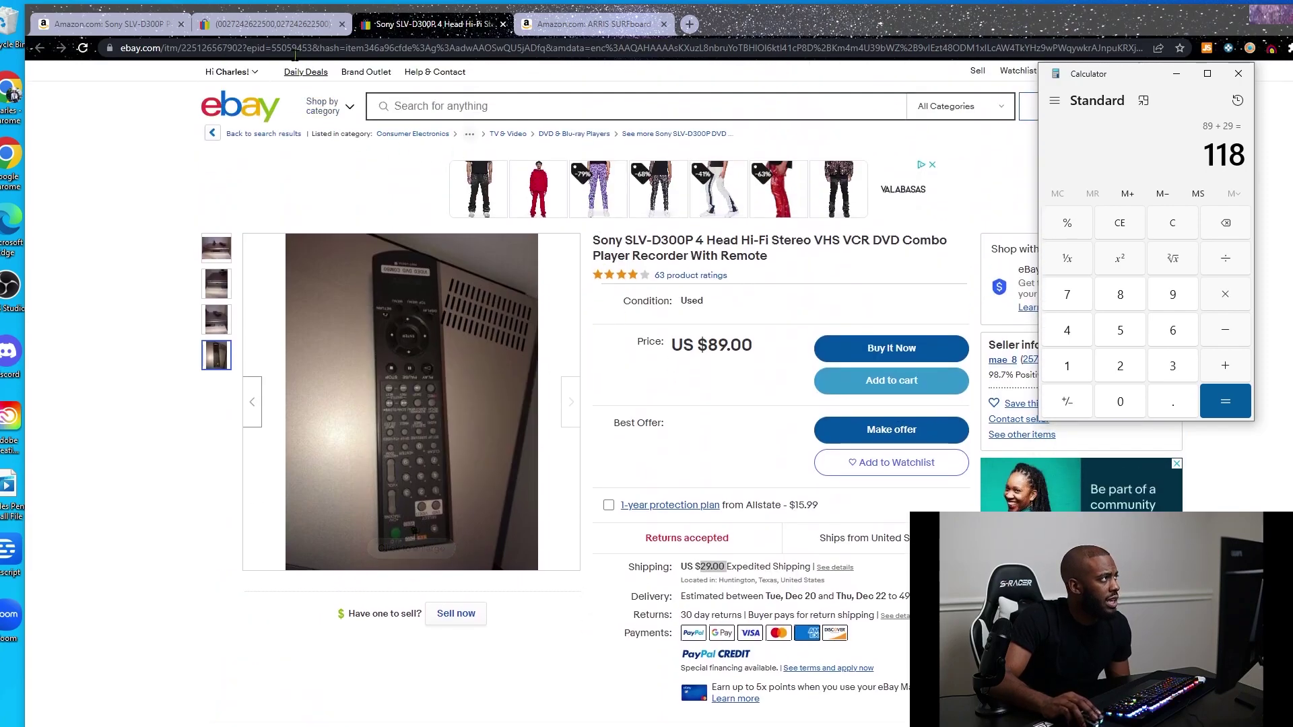
Return to the combo search results, look over the remaining listings, and search eBay for "sony slv-d300p remote" in a separate tab
click(277, 26)
scroll(343, 386, down, 8)
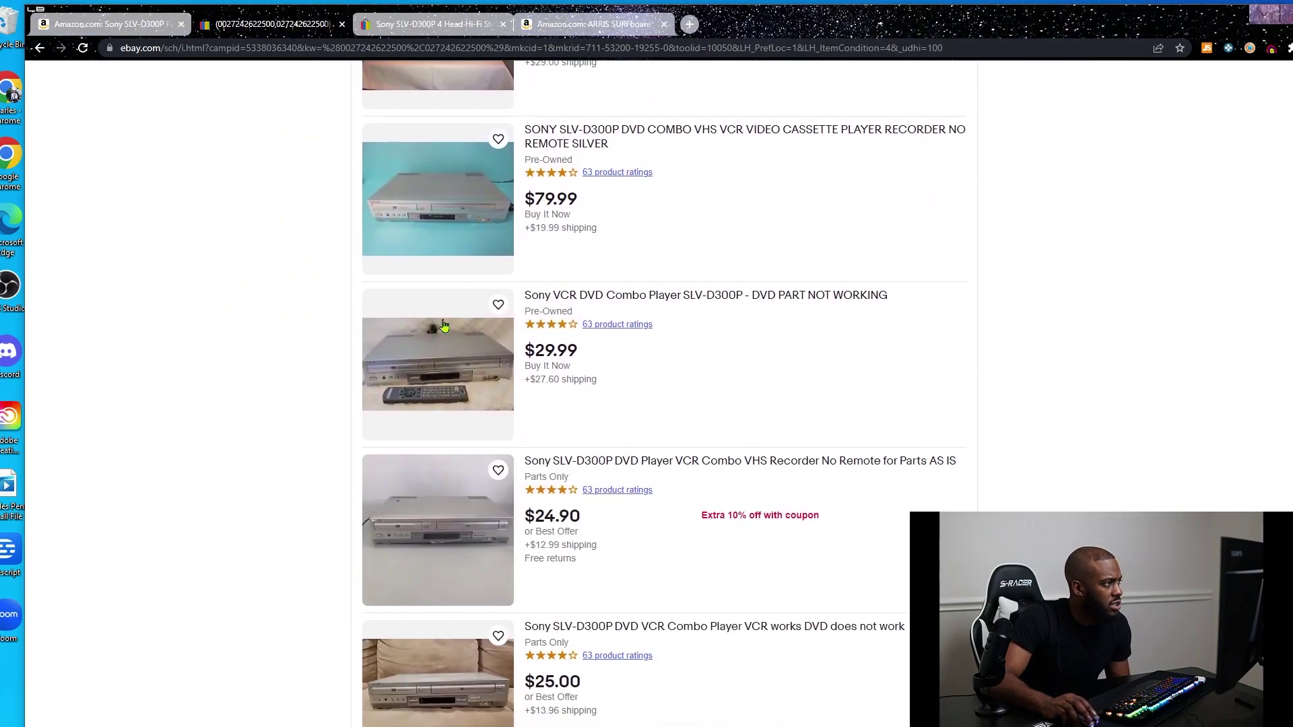
scroll(515, 326, down, 14)
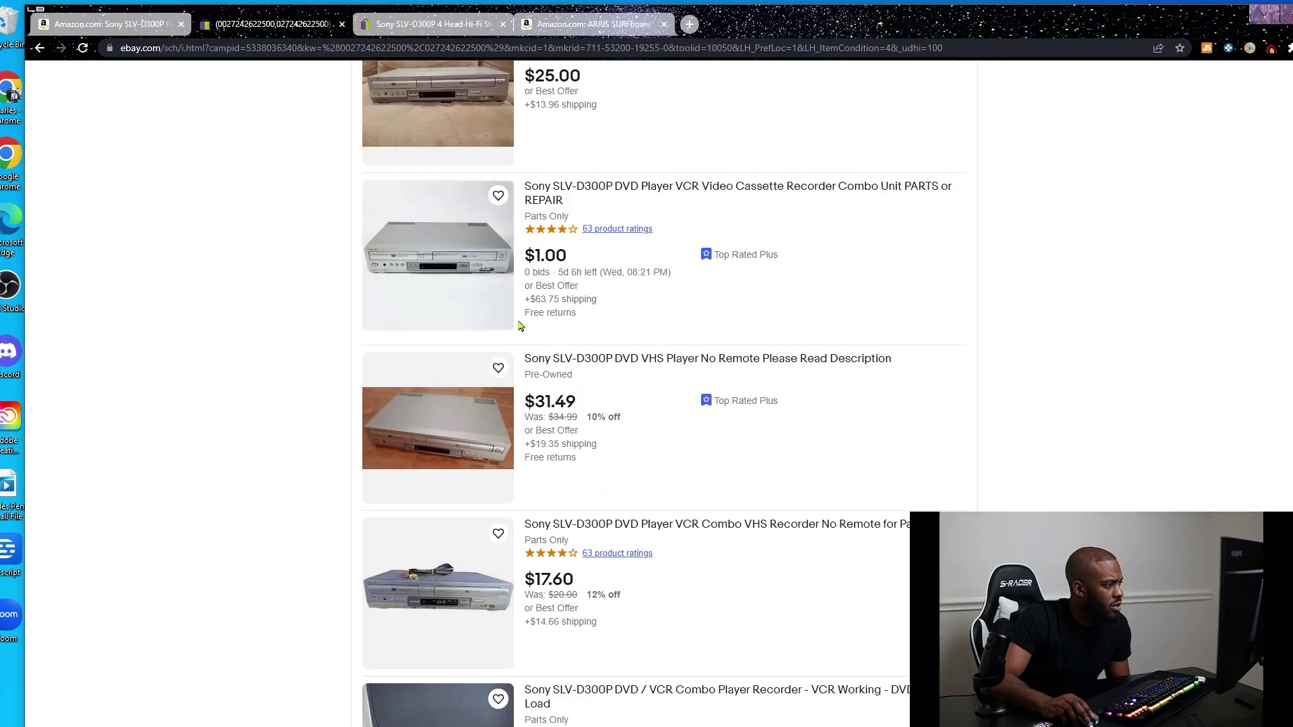
scroll(513, 328, down, 12)
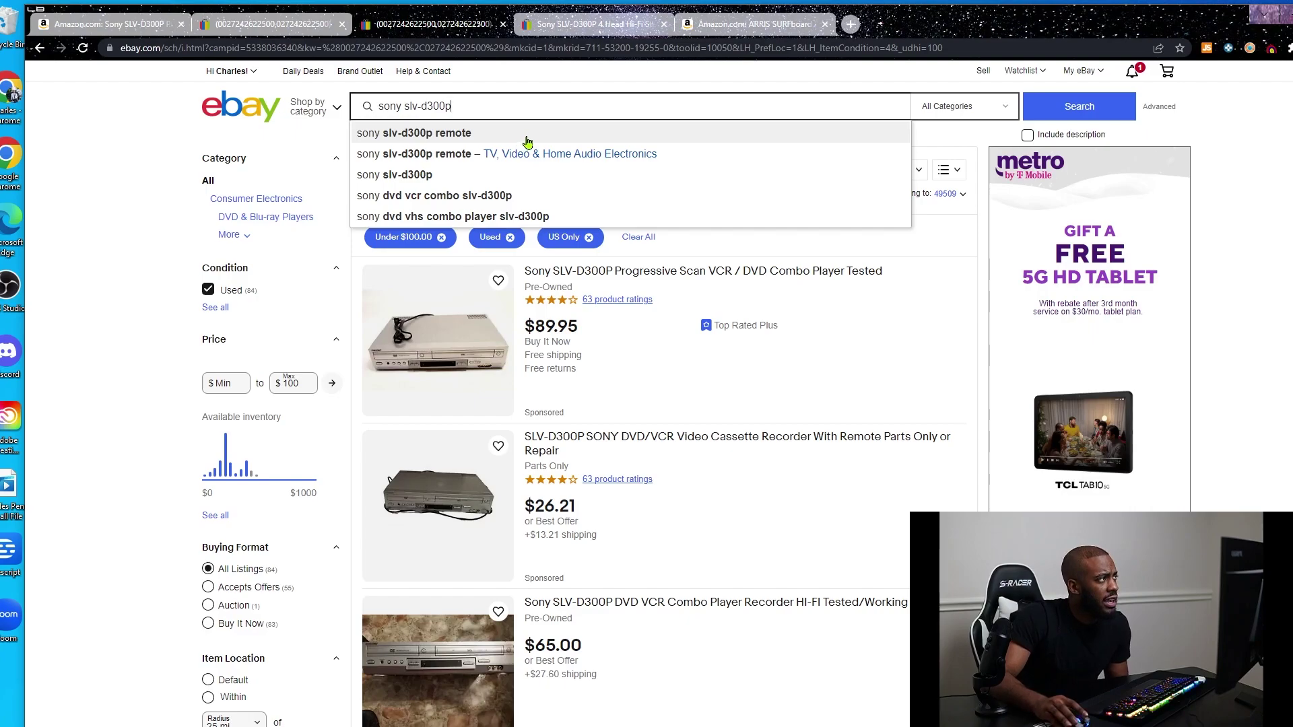
click(442, 134)
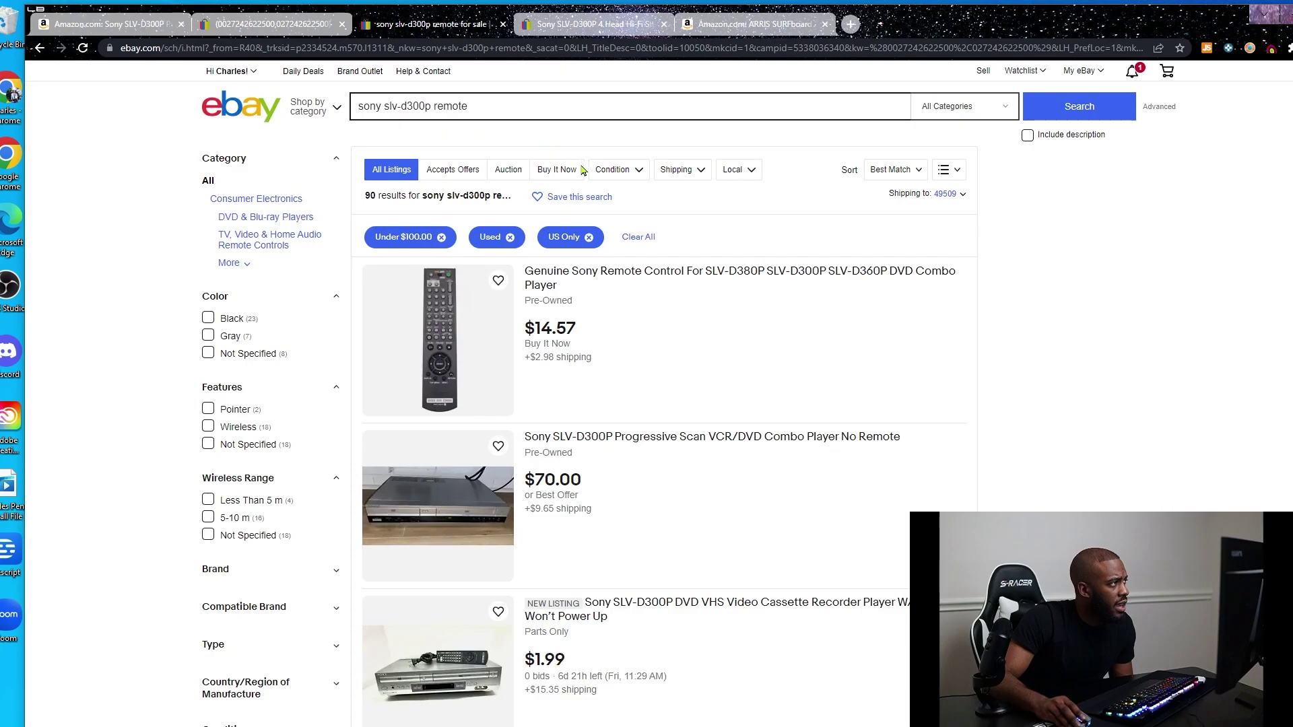
Examine the remote search results for standalone compatible remotes and combos with remotes, comparing their prices and shipping costs
scroll(636, 330, down, 5)
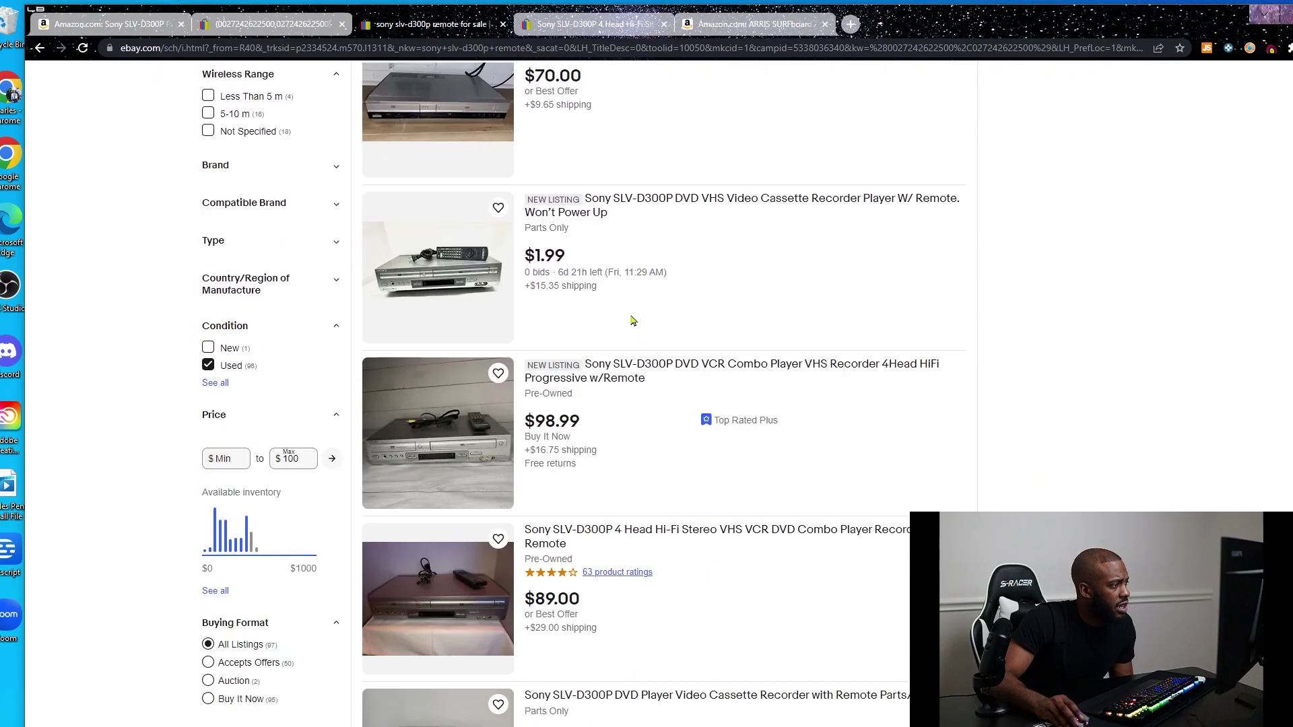
scroll(633, 321, down, 2)
scroll(632, 321, up, 4)
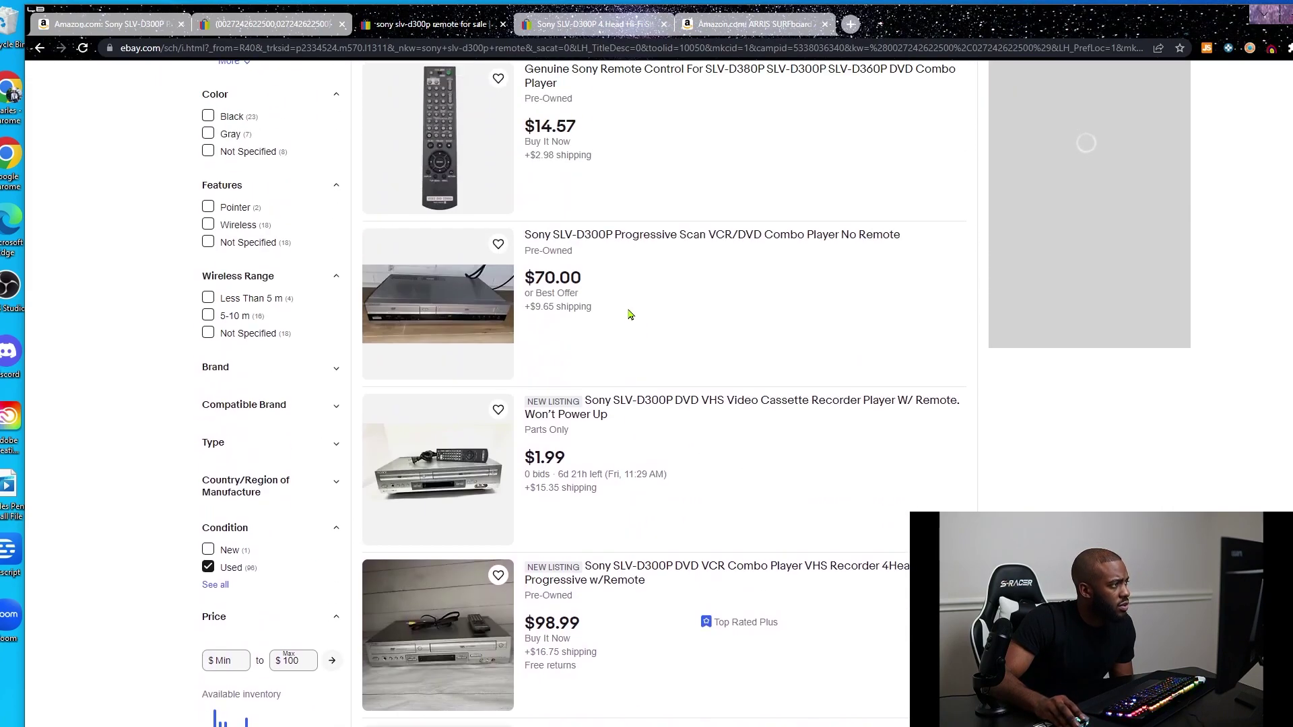
scroll(630, 315, down, 4)
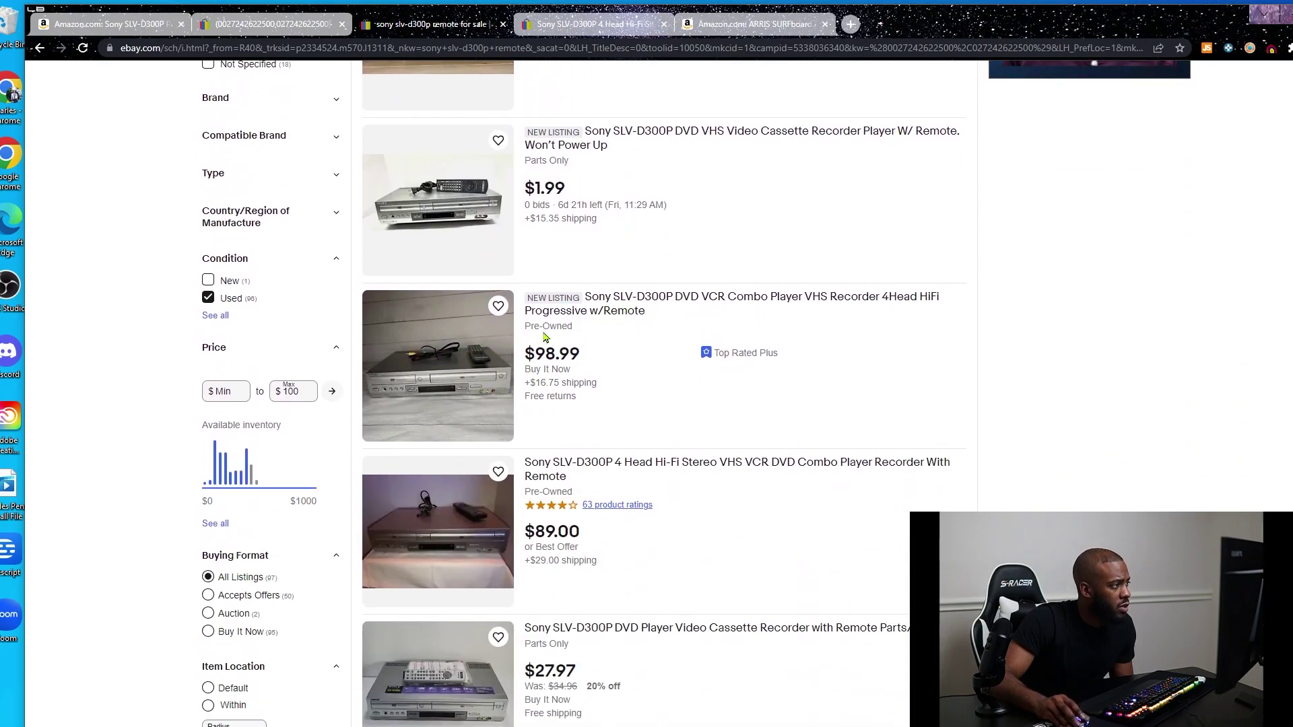
scroll(631, 337, down, 1)
scroll(628, 343, down, 1)
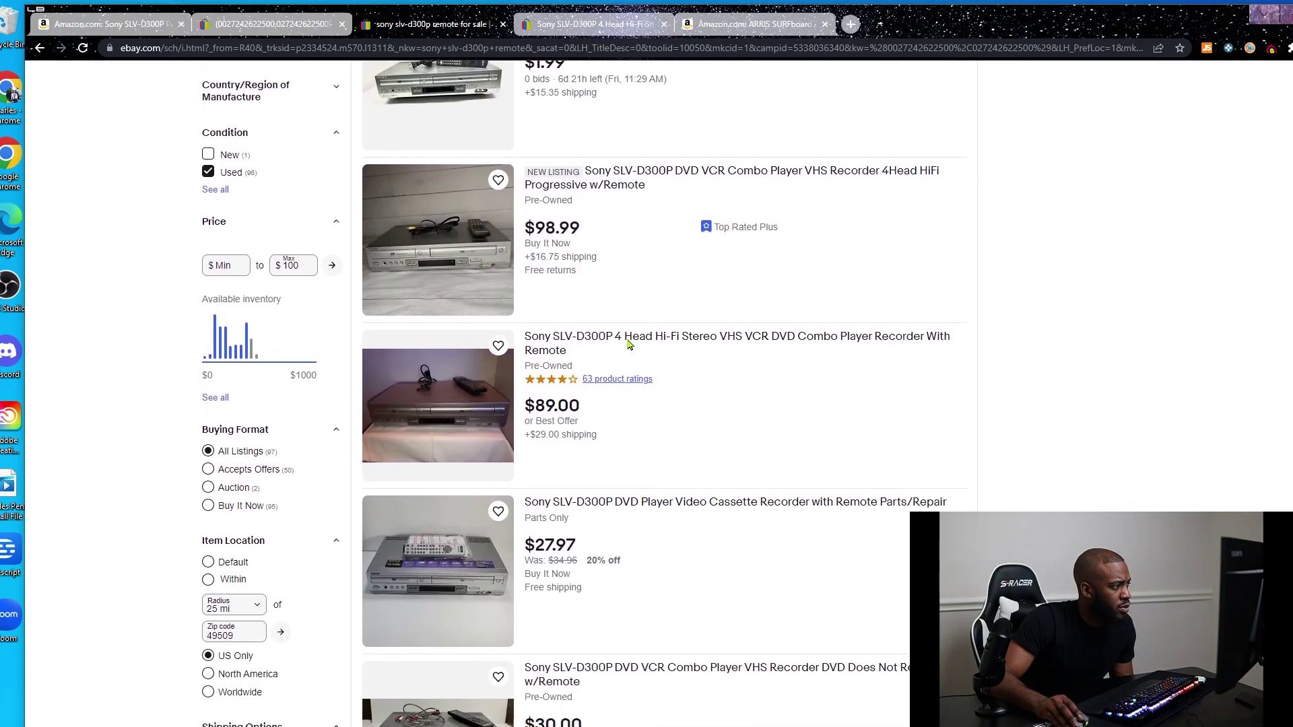
scroll(628, 344, down, 6)
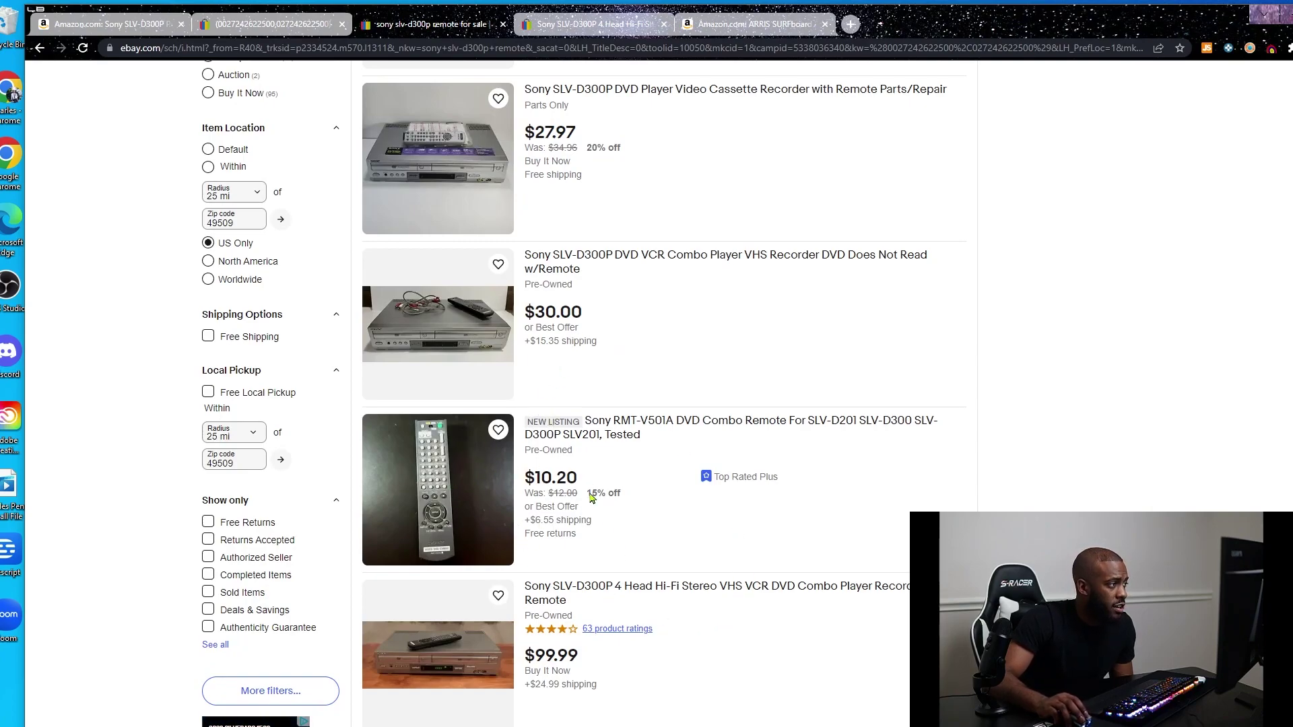
scroll(697, 457, down, 15)
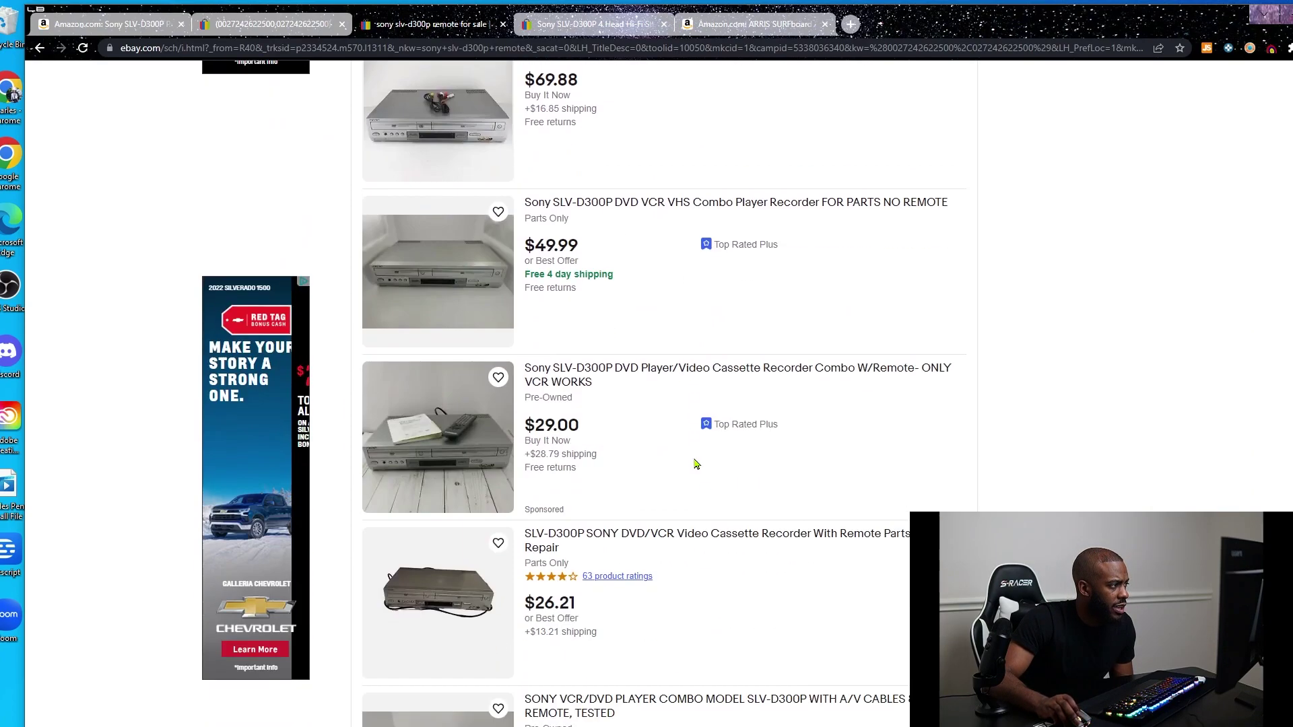
scroll(699, 424, down, 20)
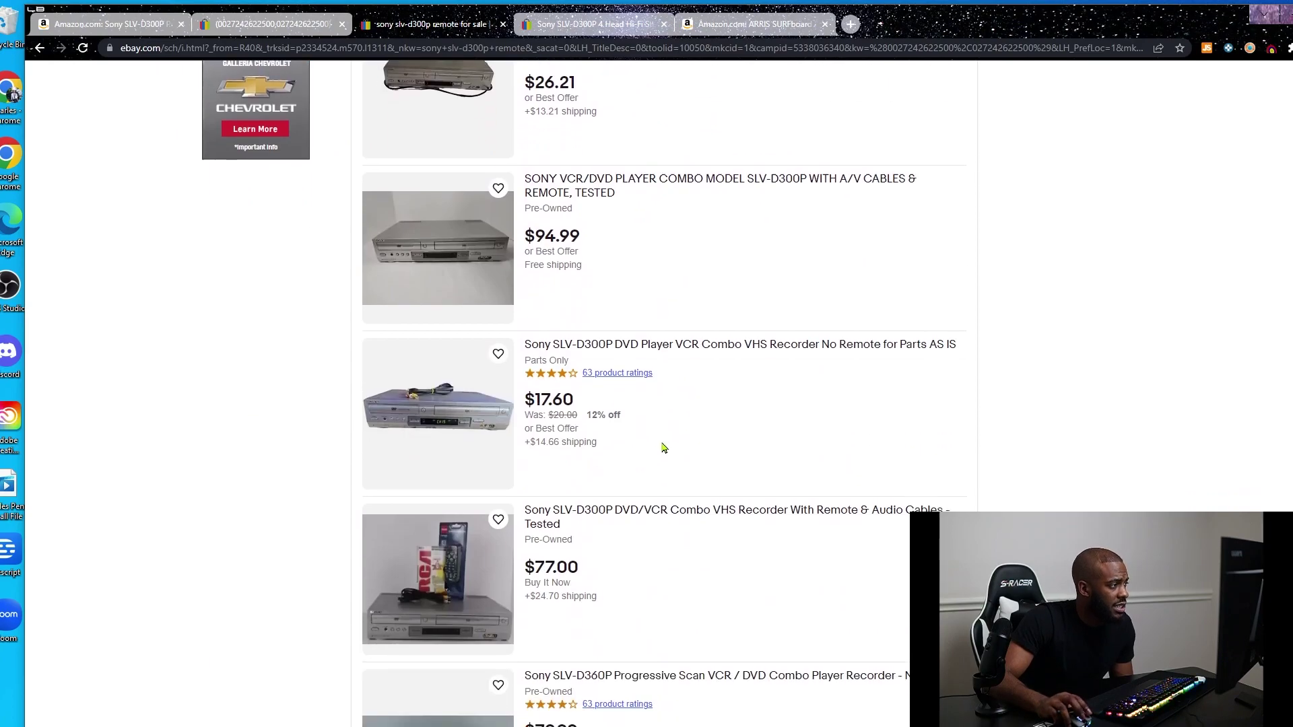
scroll(663, 462, down, 5)
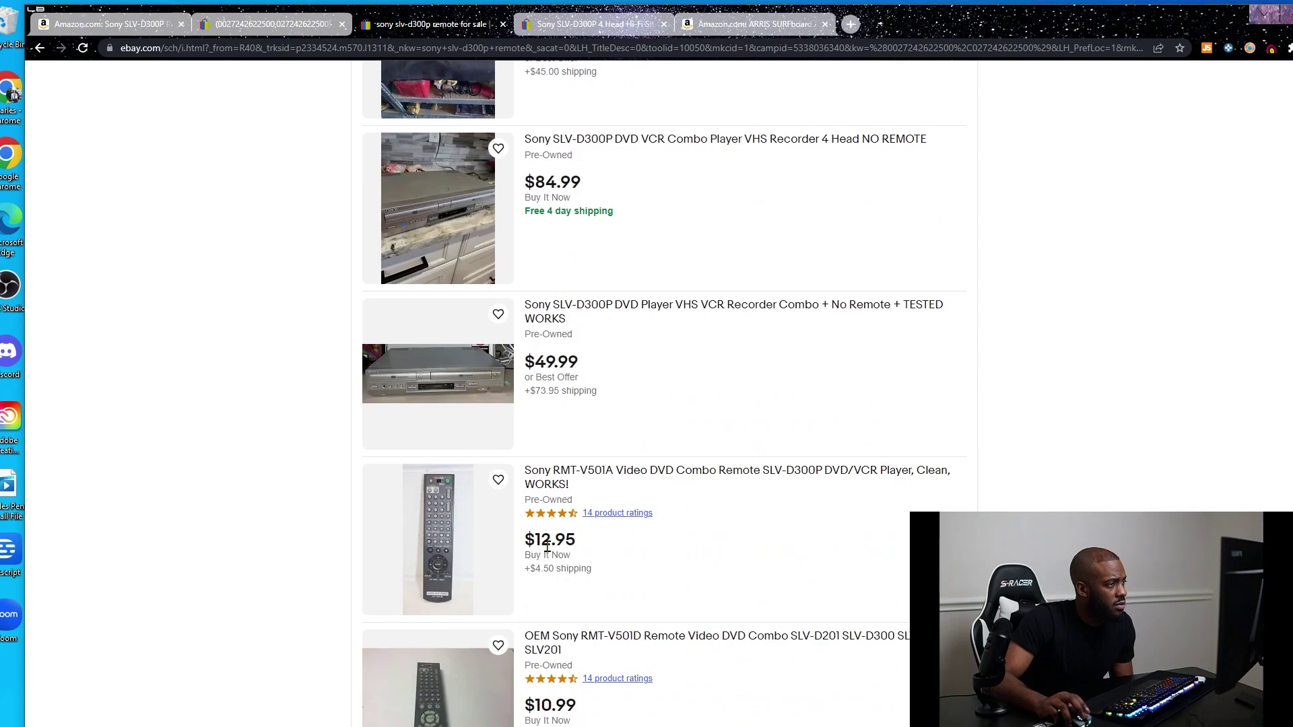
scroll(553, 488, down, 4)
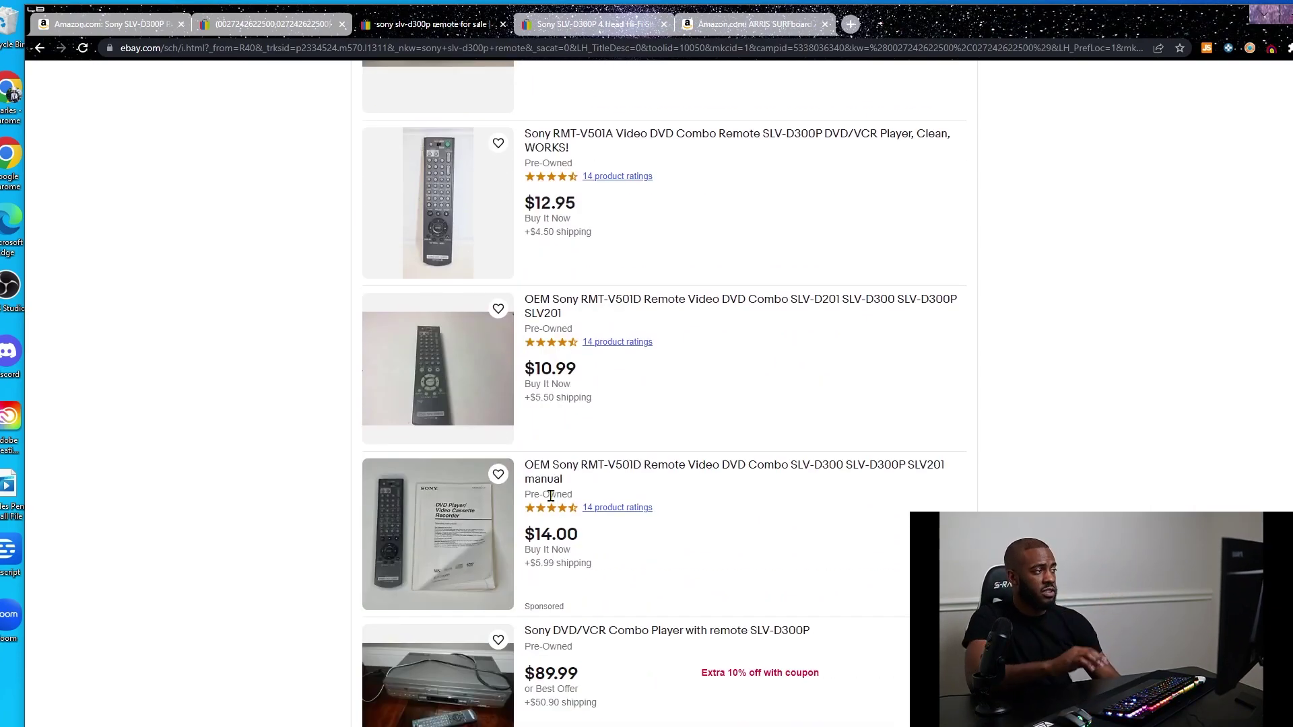
Go back to the original combo search results and compare the listings' working condition, price and shipping cost
click(305, 22)
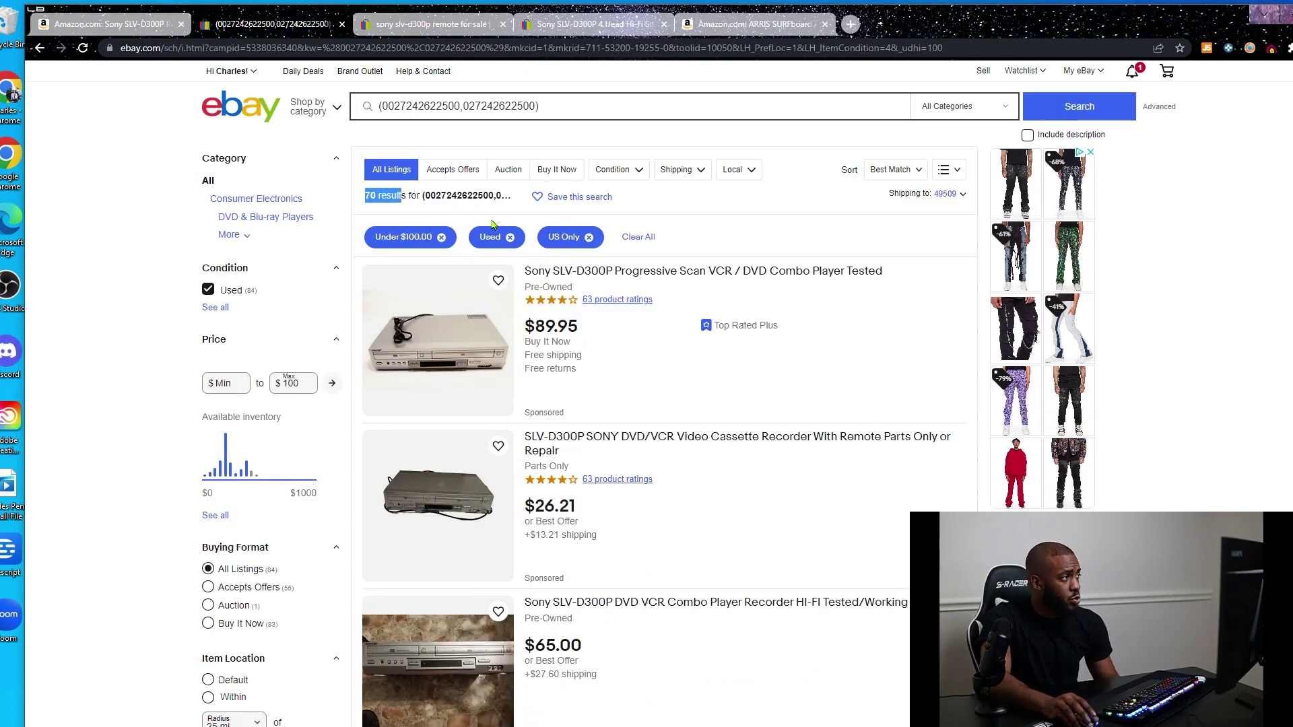
scroll(613, 286, down, 4)
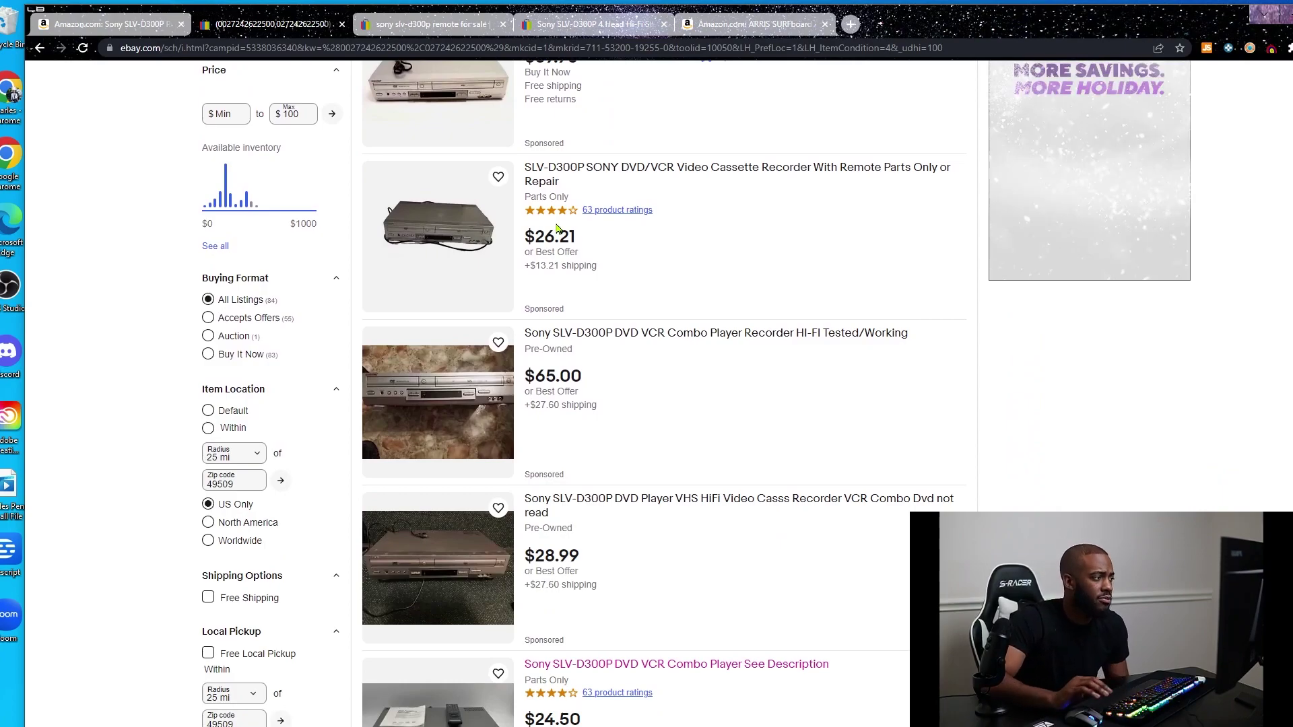
scroll(663, 277, down, 3)
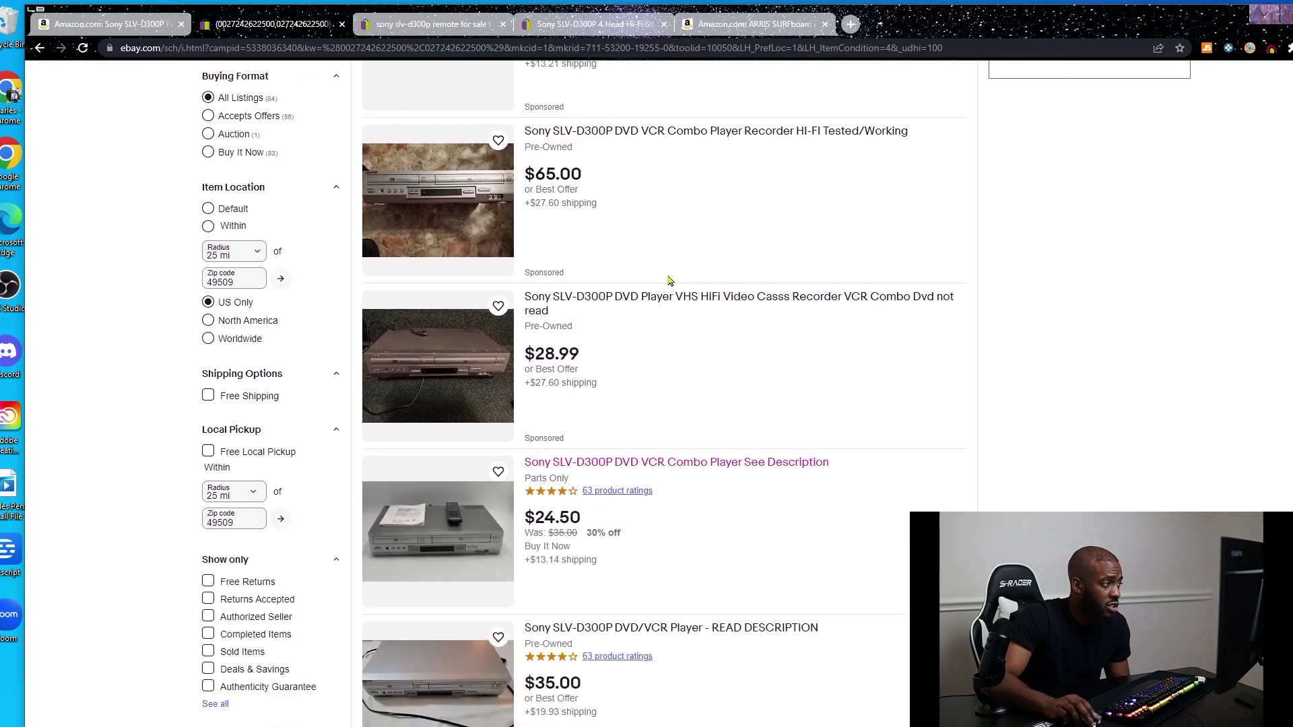
scroll(675, 260, down, 5)
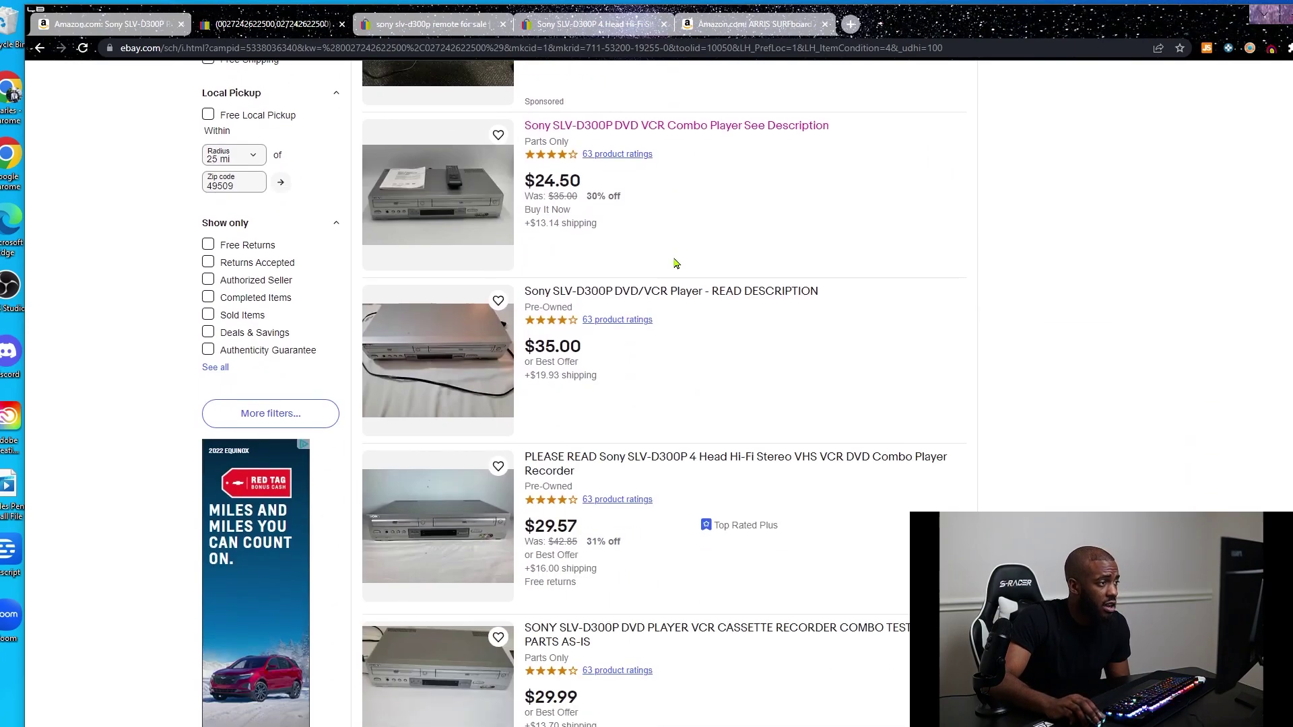
scroll(676, 261, down, 6)
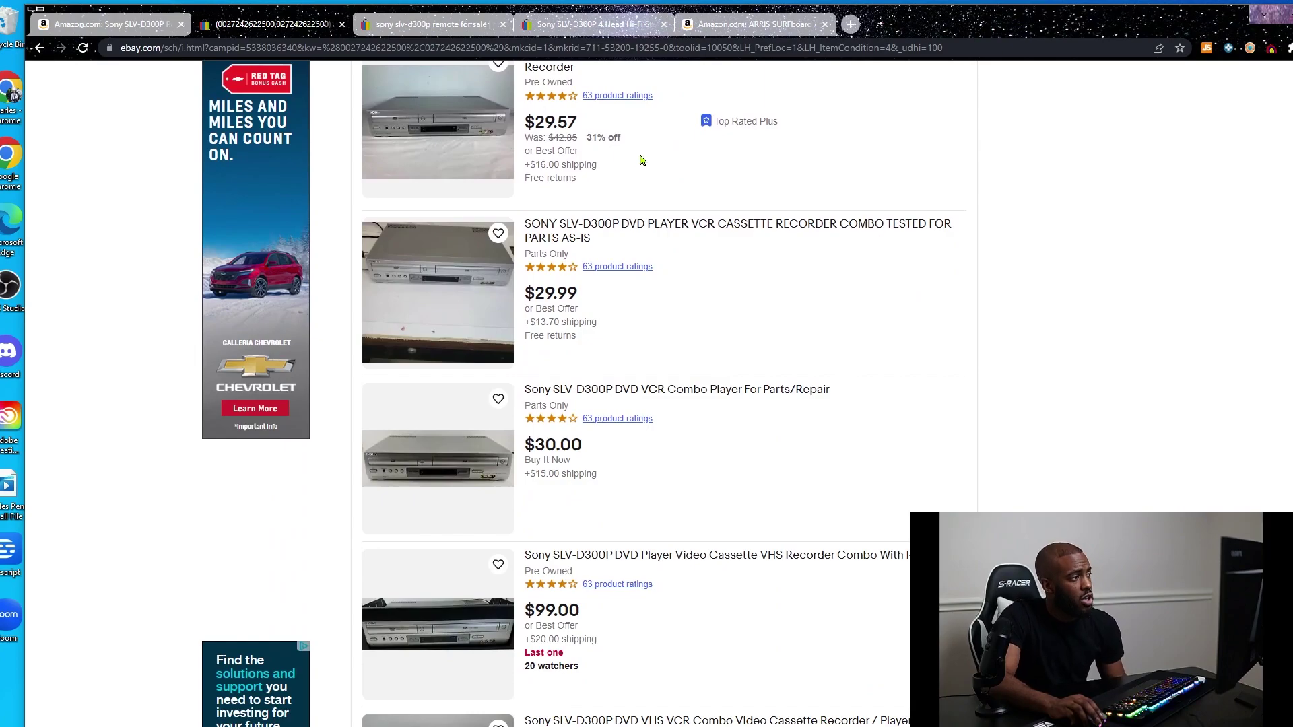
scroll(651, 189, down, 7)
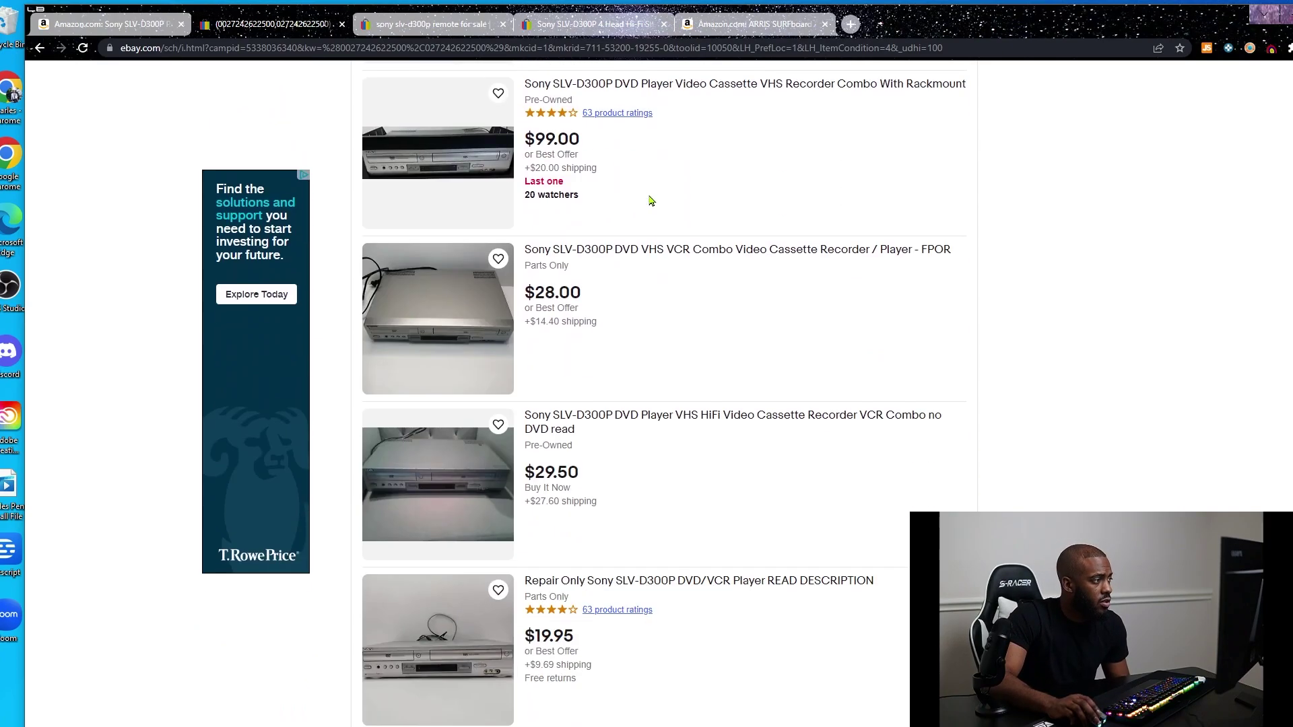
scroll(651, 200, down, 5)
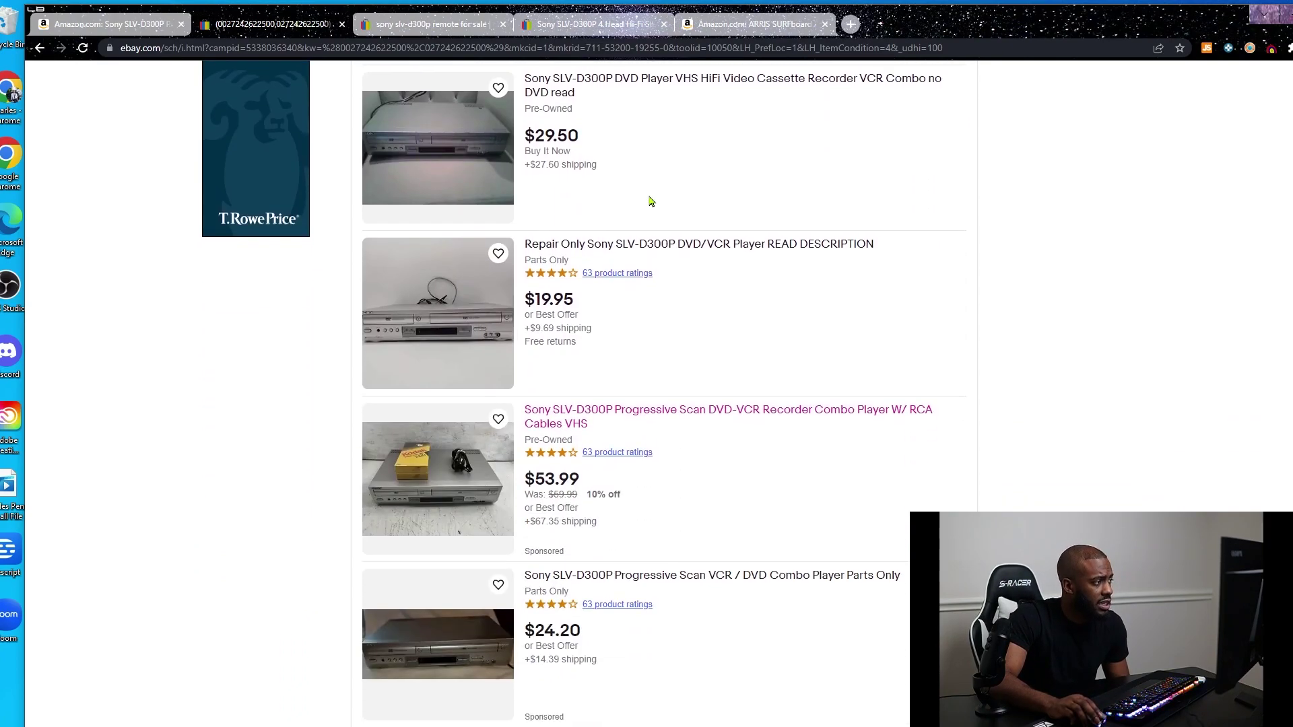
scroll(651, 201, down, 3)
scroll(650, 201, down, 2)
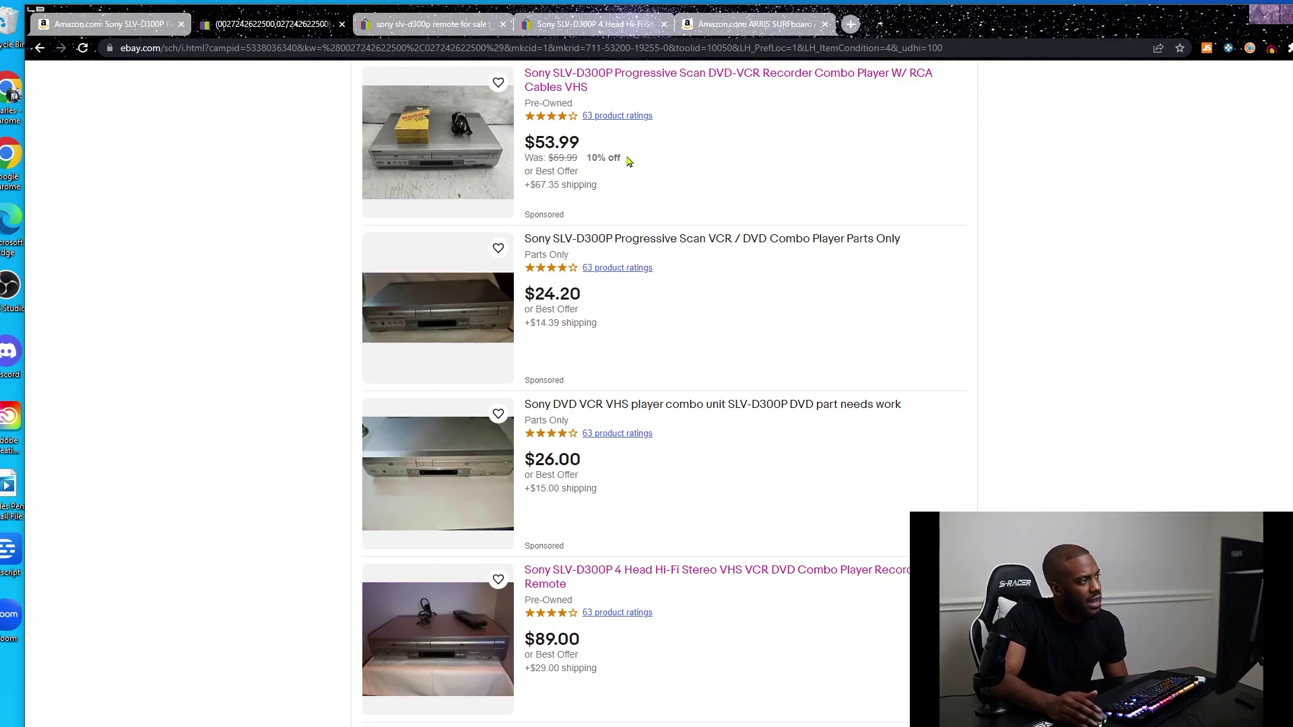
scroll(677, 330, down, 5)
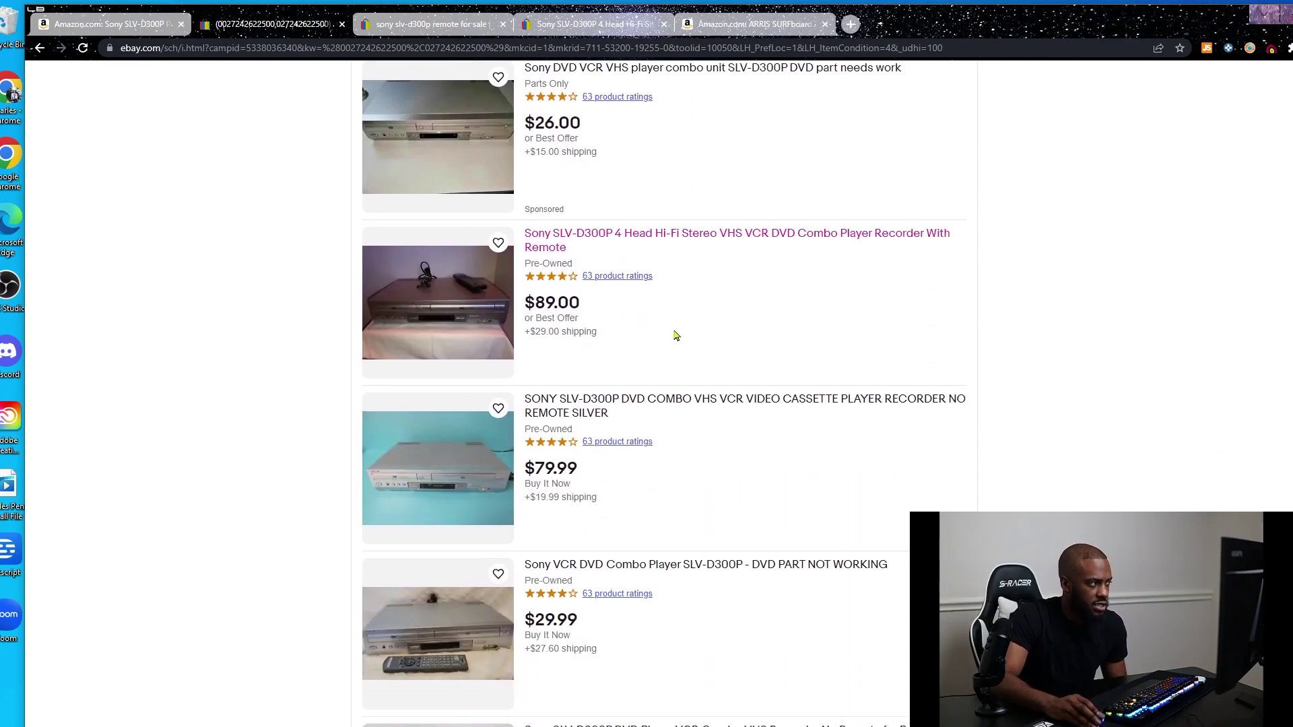
scroll(676, 329, down, 3)
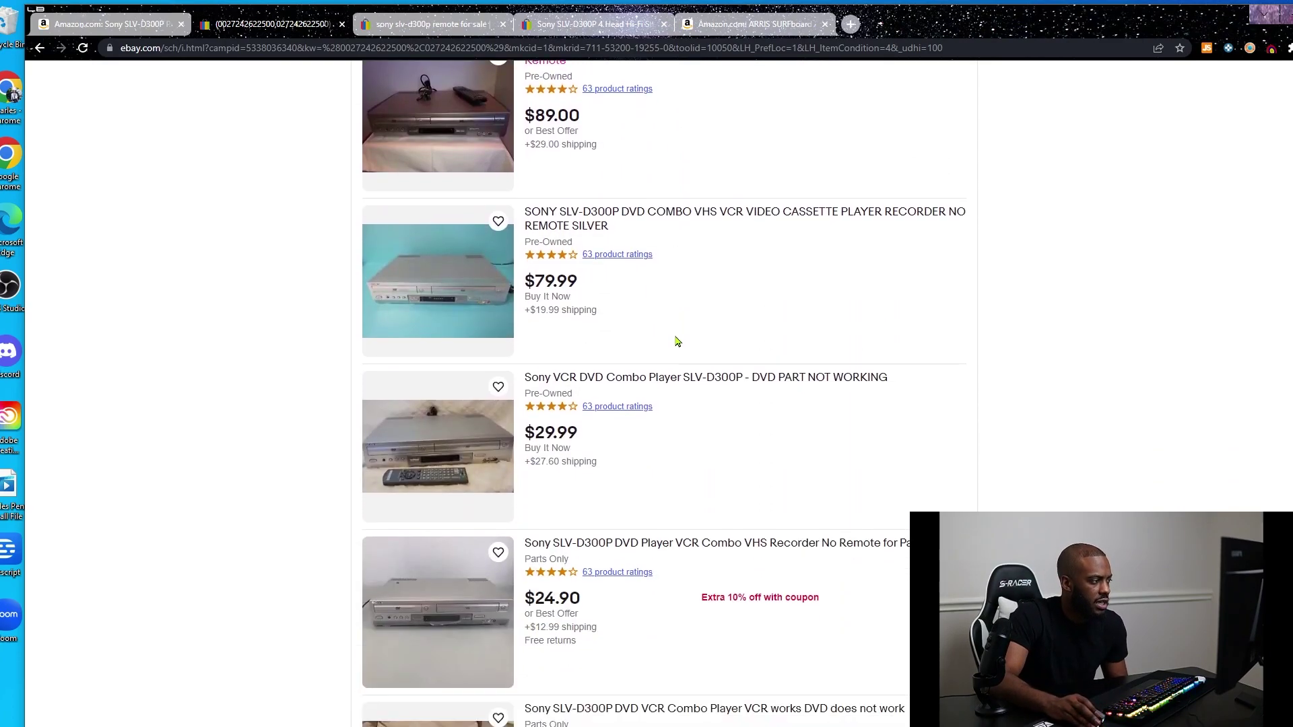
scroll(679, 342, down, 9)
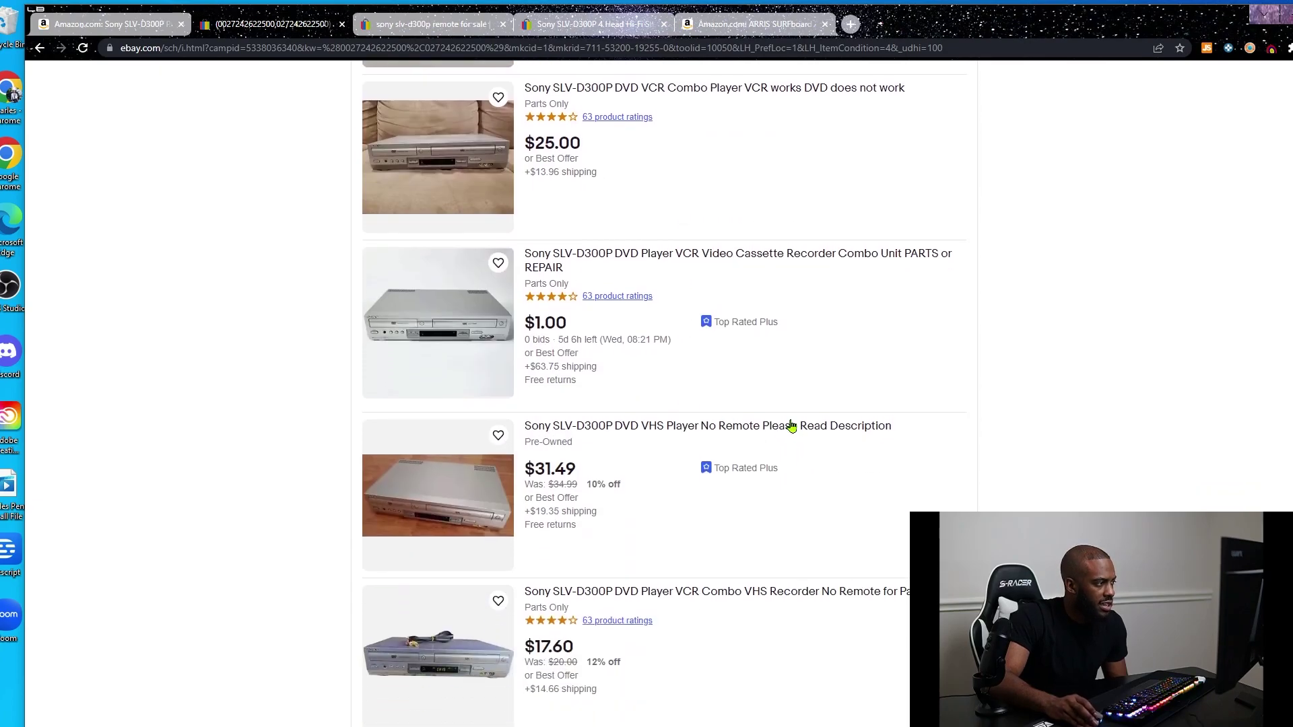
scroll(838, 514, down, 8)
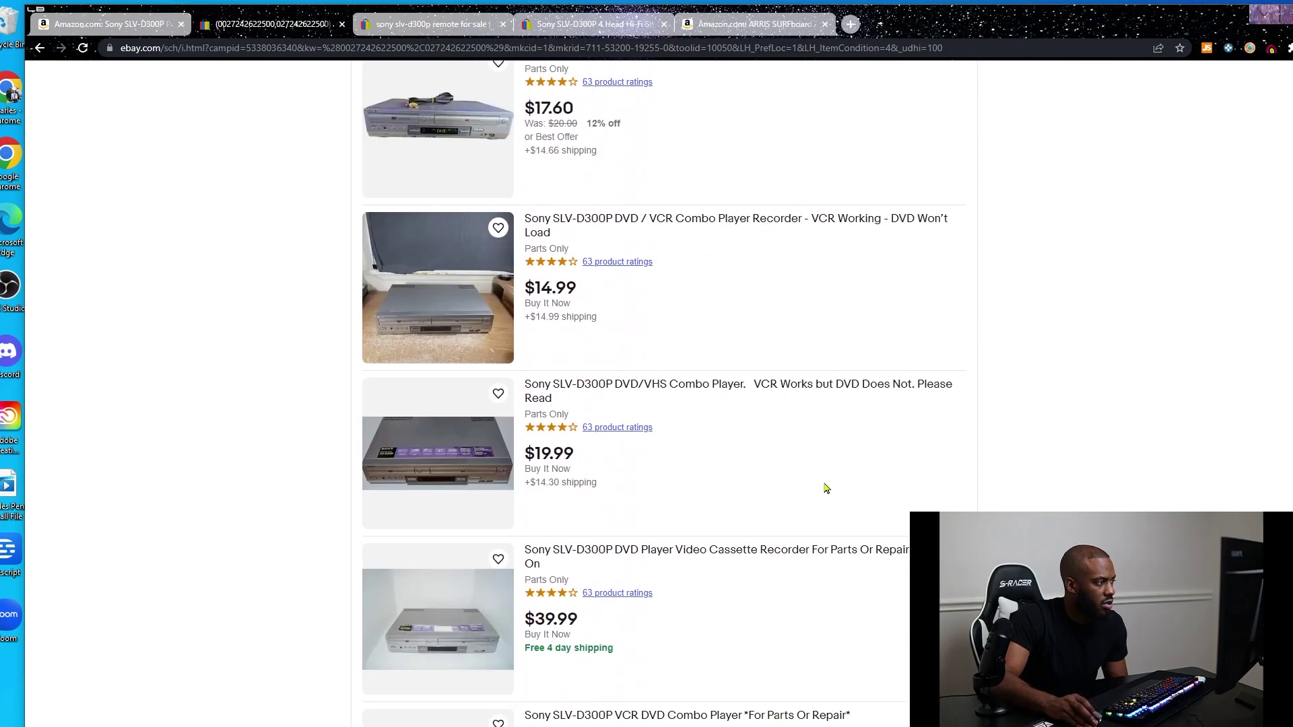
scroll(817, 473, up, 17)
Return to the $89.00 4 Head Hi-Fi Stereo listing and inspect its photos of the combo unit and remote
key(ctrl+Tab)
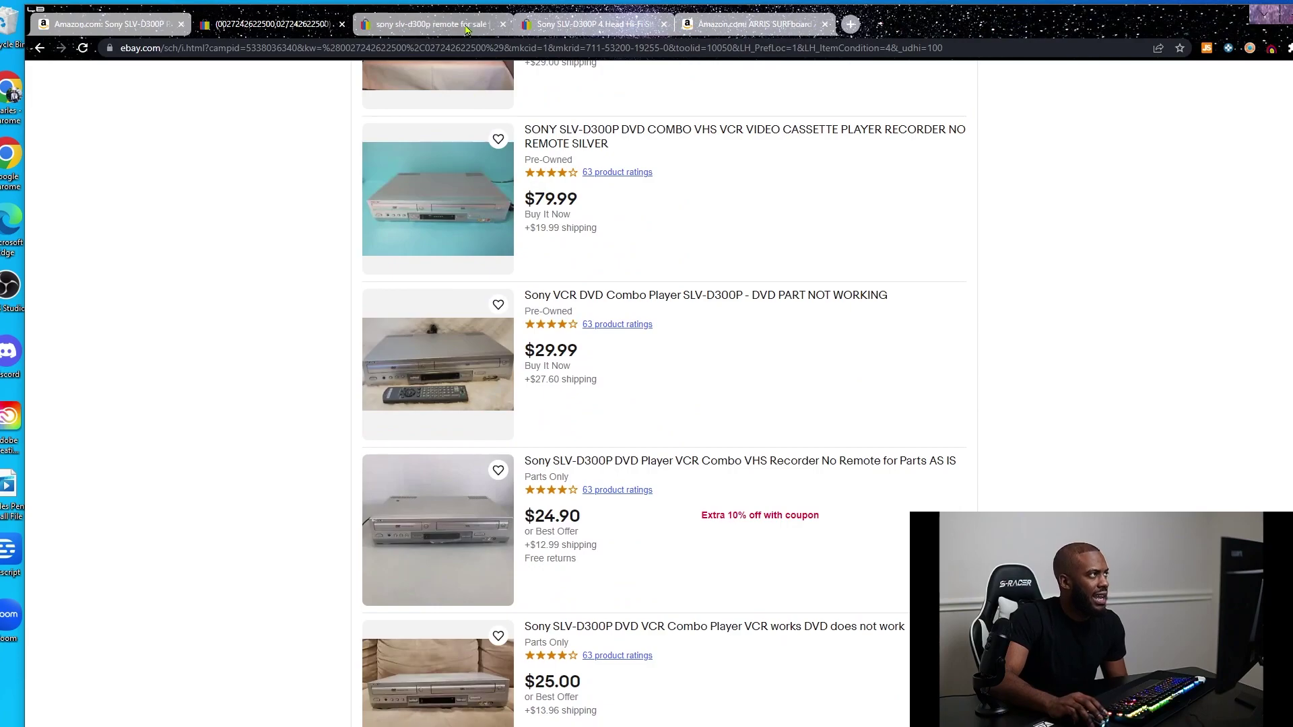
click(584, 18)
click(223, 315)
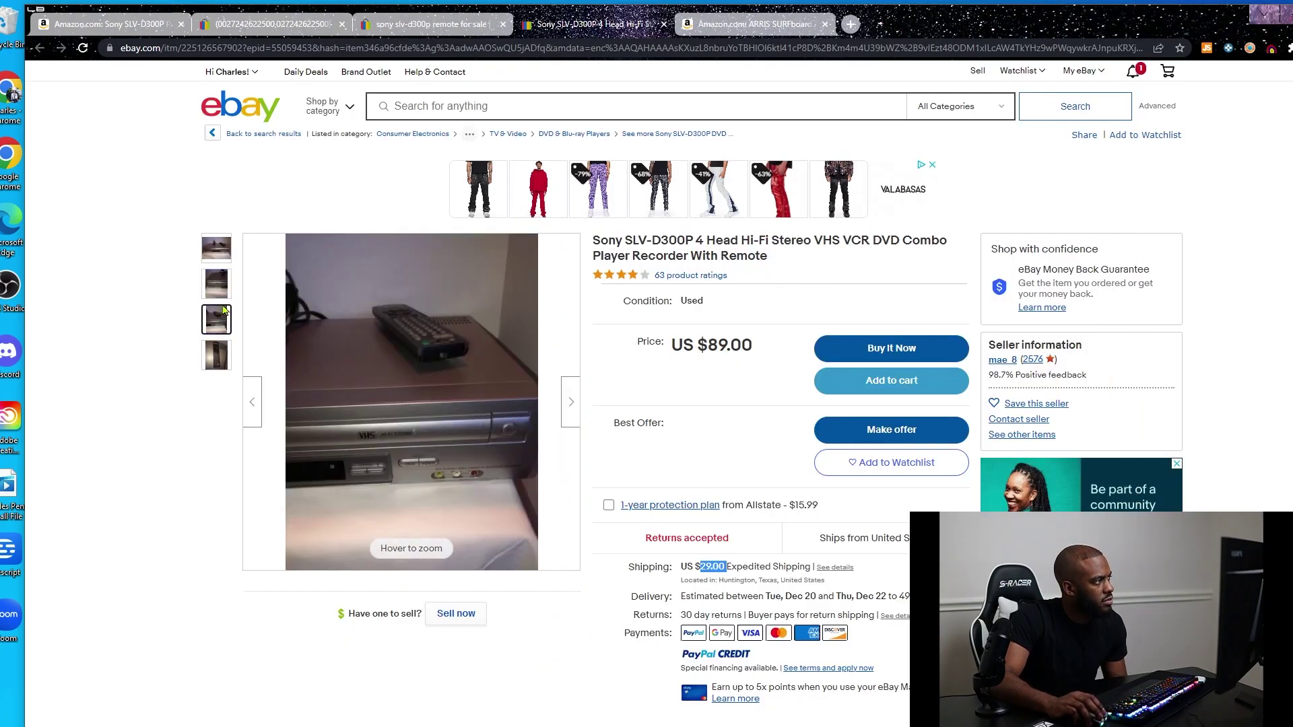
click(219, 251)
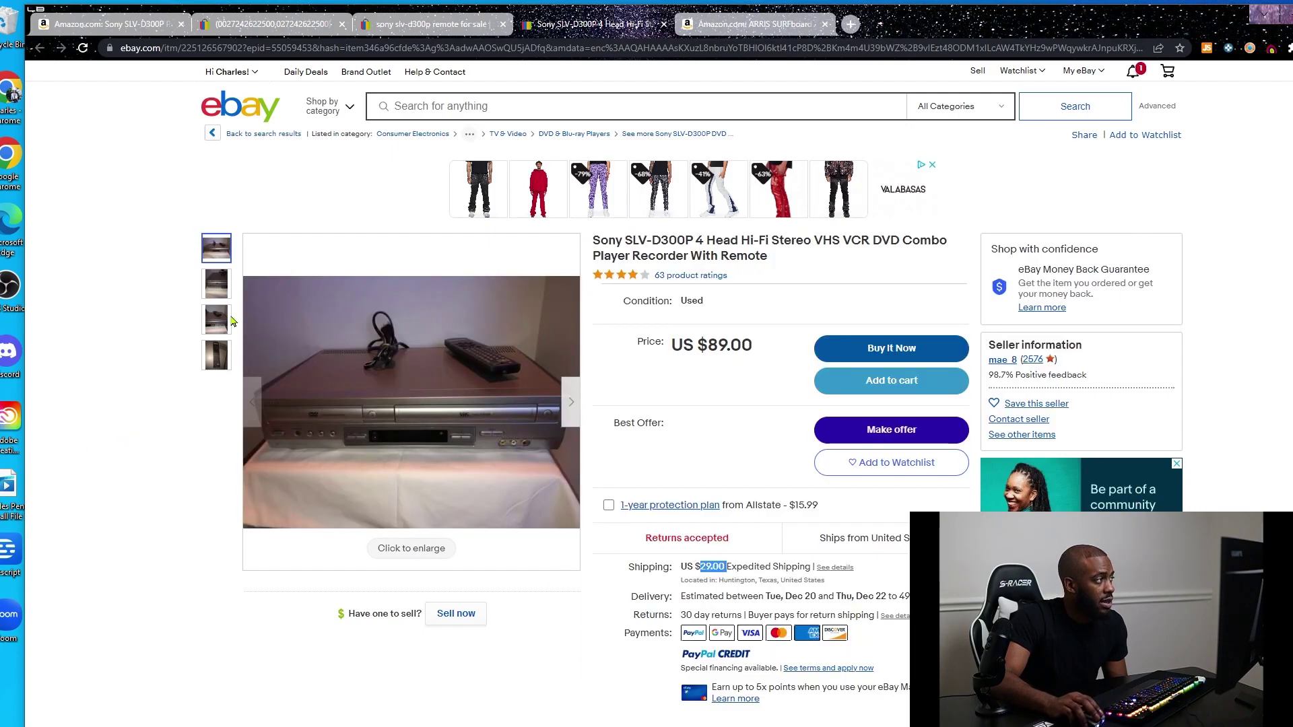
click(210, 322)
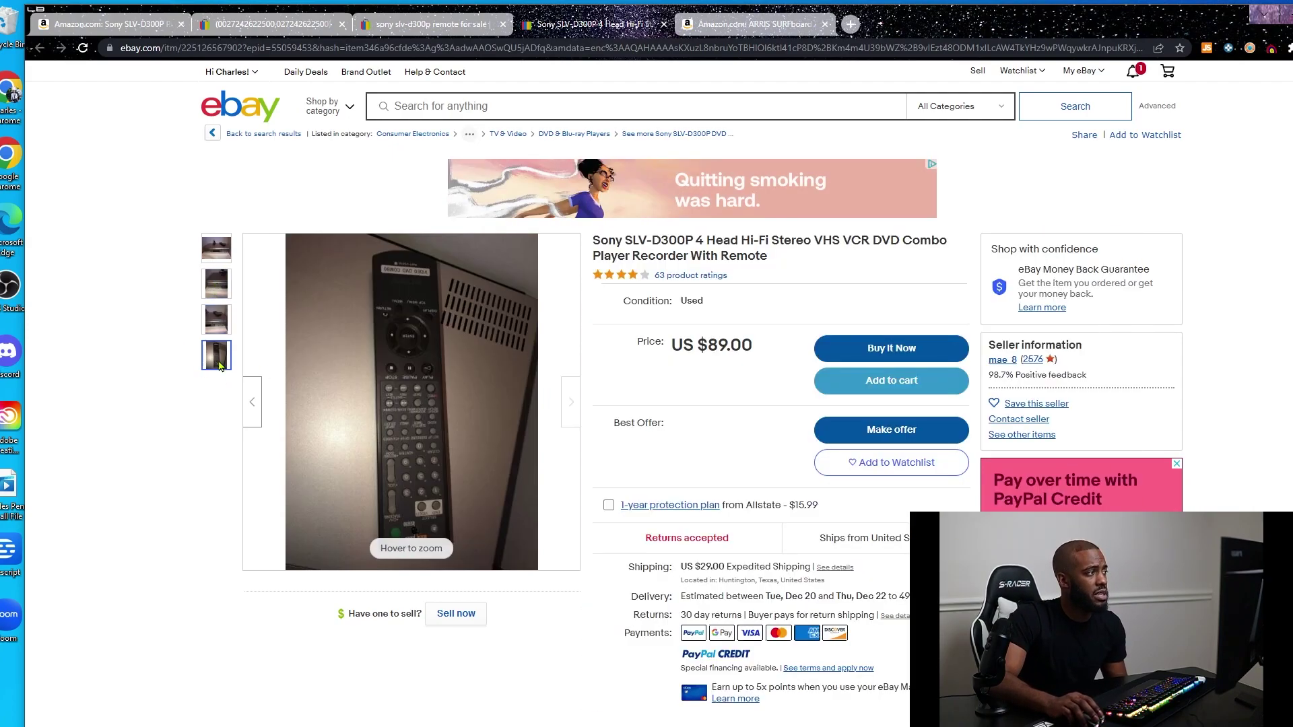
Finish viewing the combo listing's remote photo, switch to the Amazon ARRIS SURFboard SBG7400AC2 page, and reload it
click(220, 364)
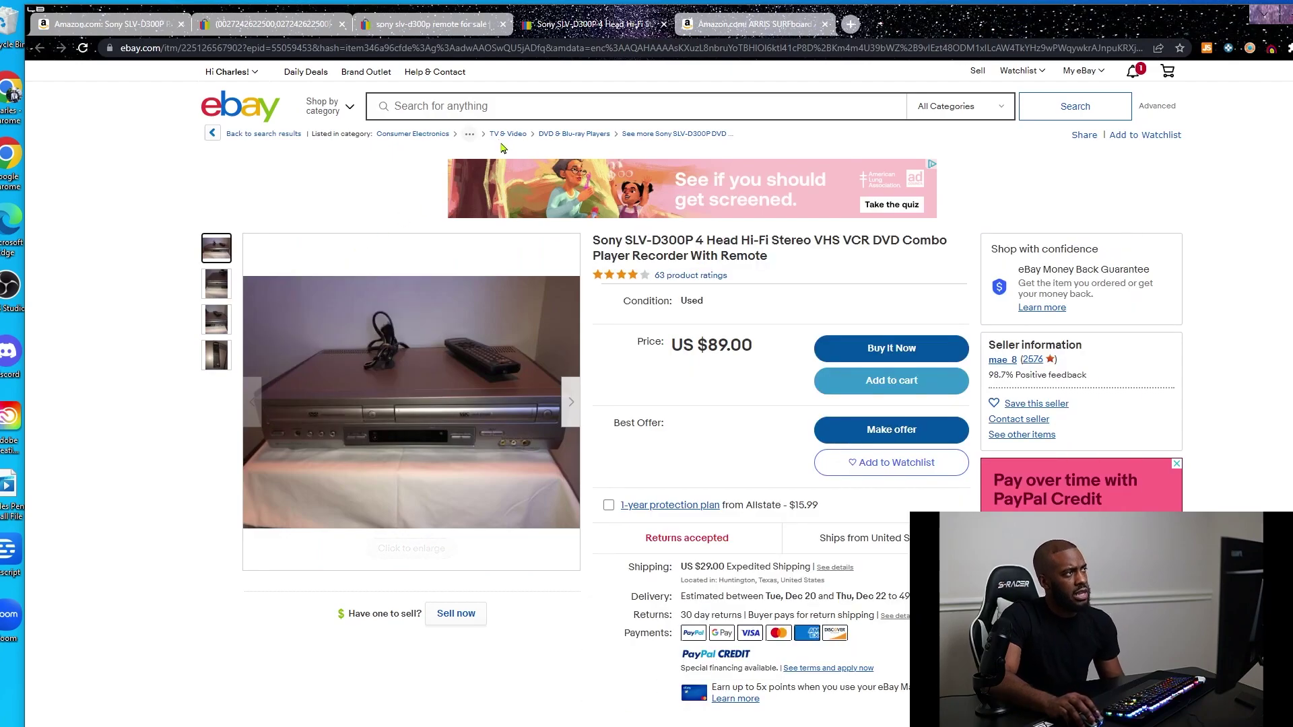
click(747, 25)
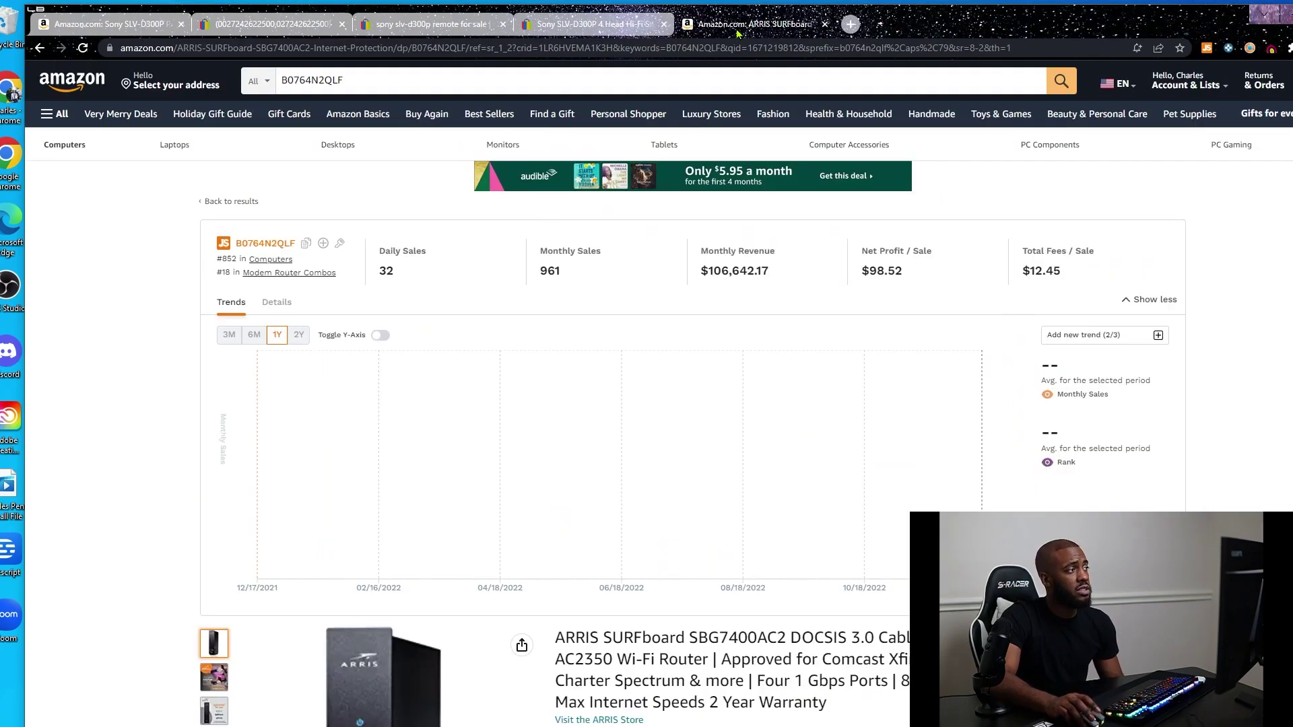
click(82, 48)
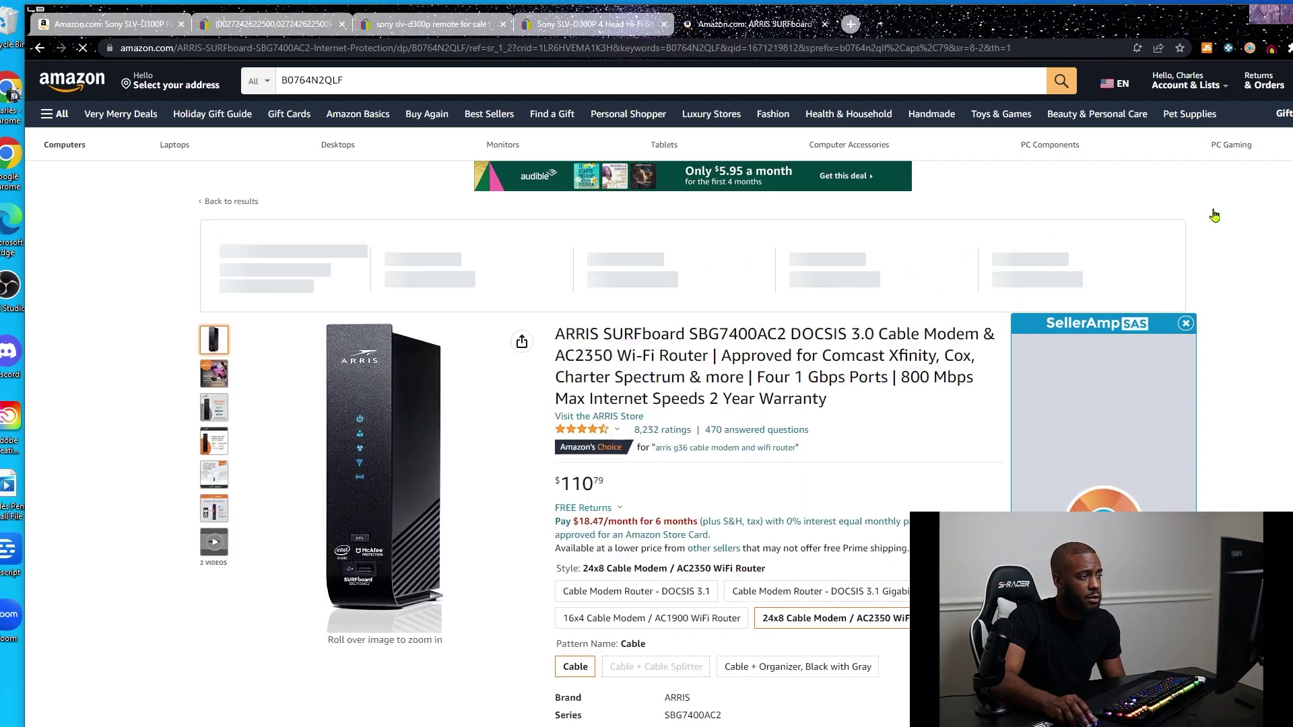
scroll(1106, 250, down, 2)
scroll(1106, 250, down, 1)
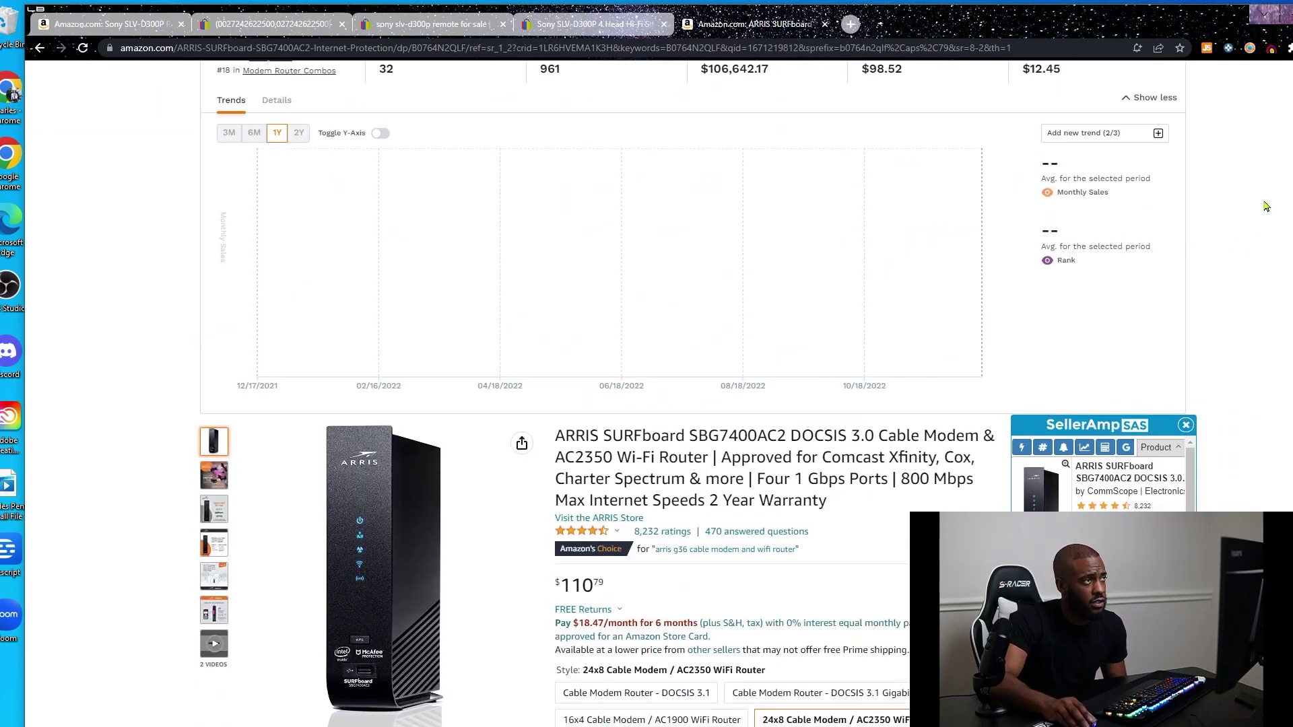
Examine the router's profitability estimates and Keepa price history chart, comparing sales rank, new and used prices
scroll(1259, 215, up, 3)
scroll(1266, 215, down, 1)
scroll(1277, 223, down, 6)
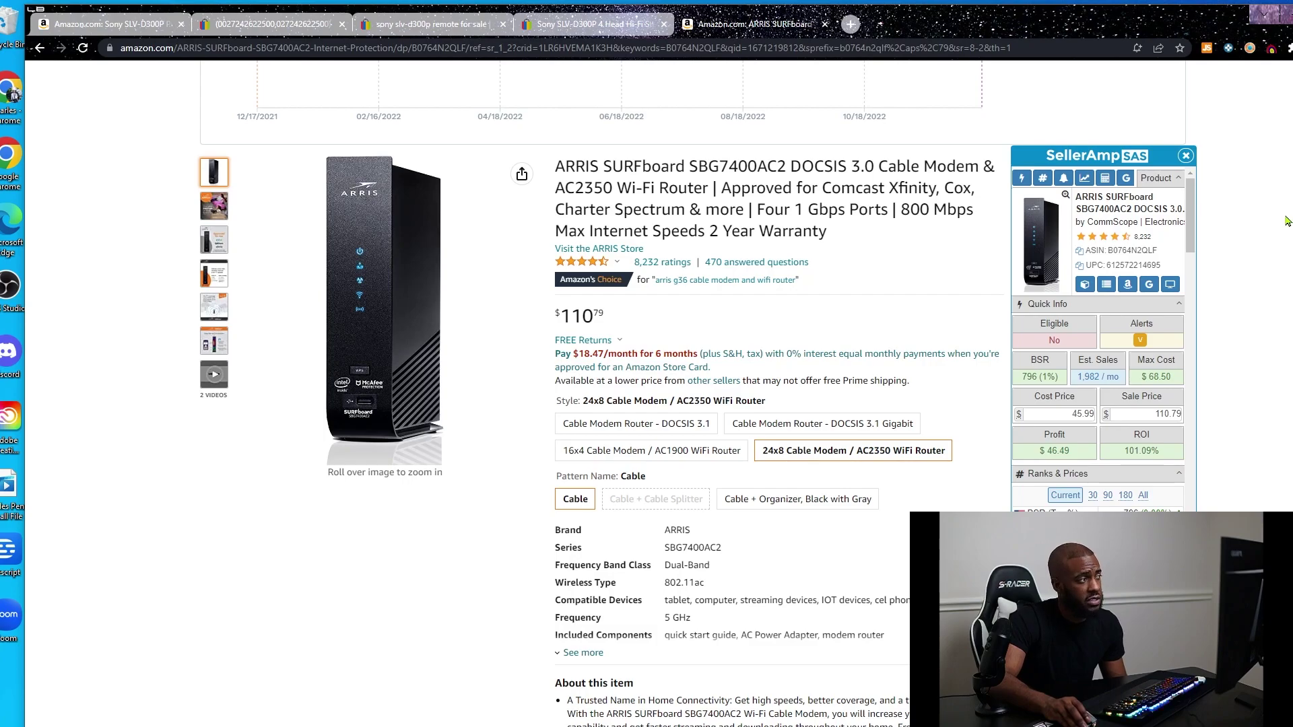
scroll(1286, 220, down, 10)
scroll(1288, 234, down, 4)
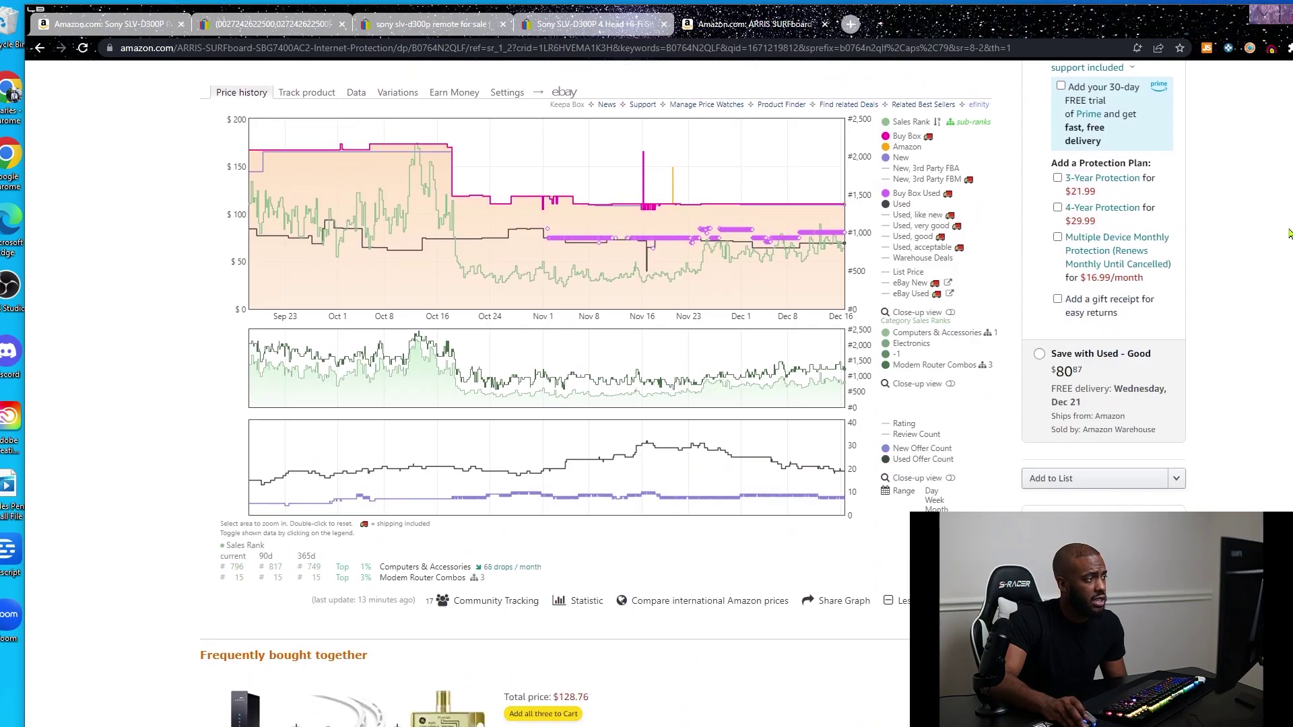
scroll(909, 471, up, 3)
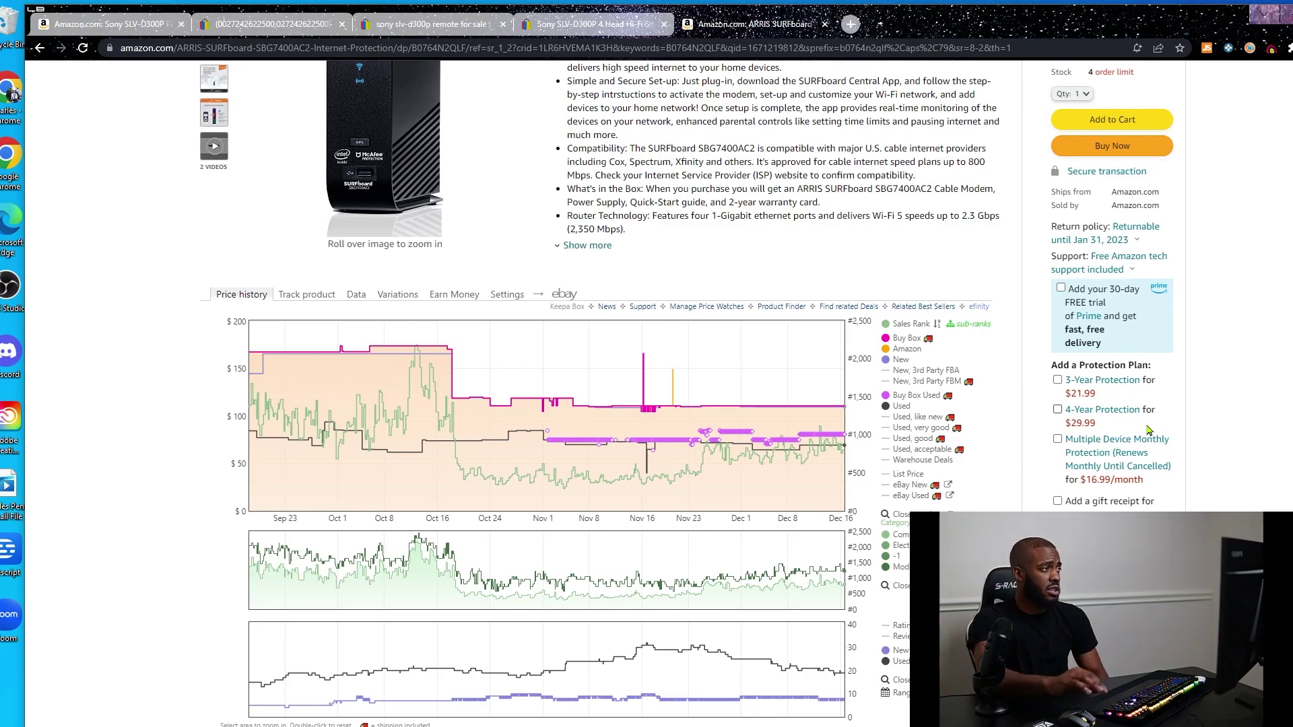
scroll(1283, 301, up, 7)
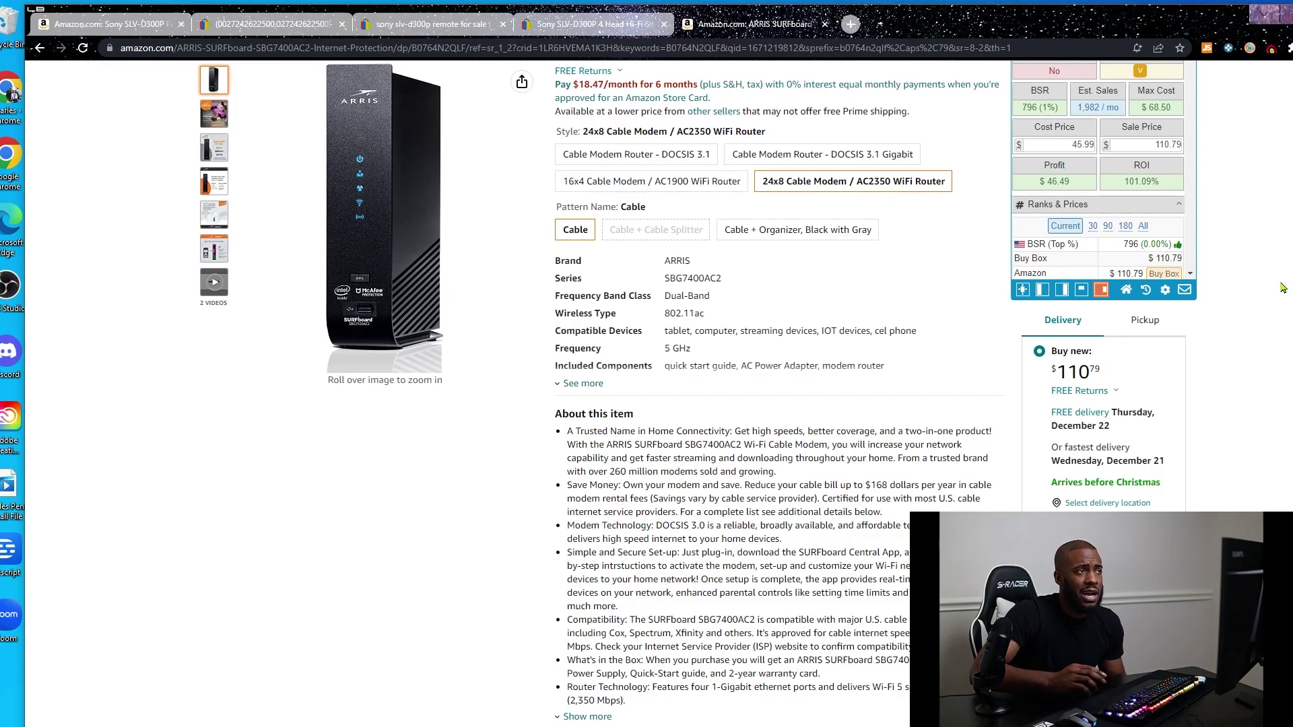
scroll(437, 298, down, 7)
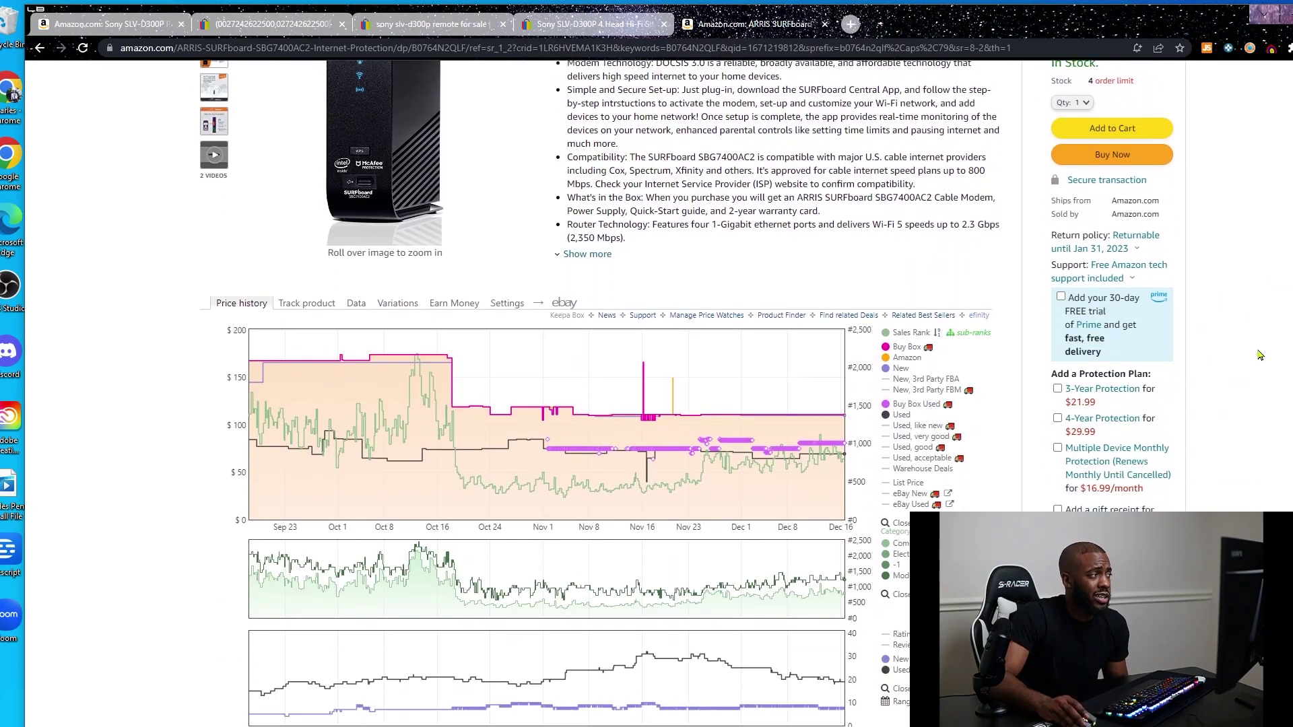
Show the router's Keepa offers data, excluding New condition and including historical offers
click(356, 294)
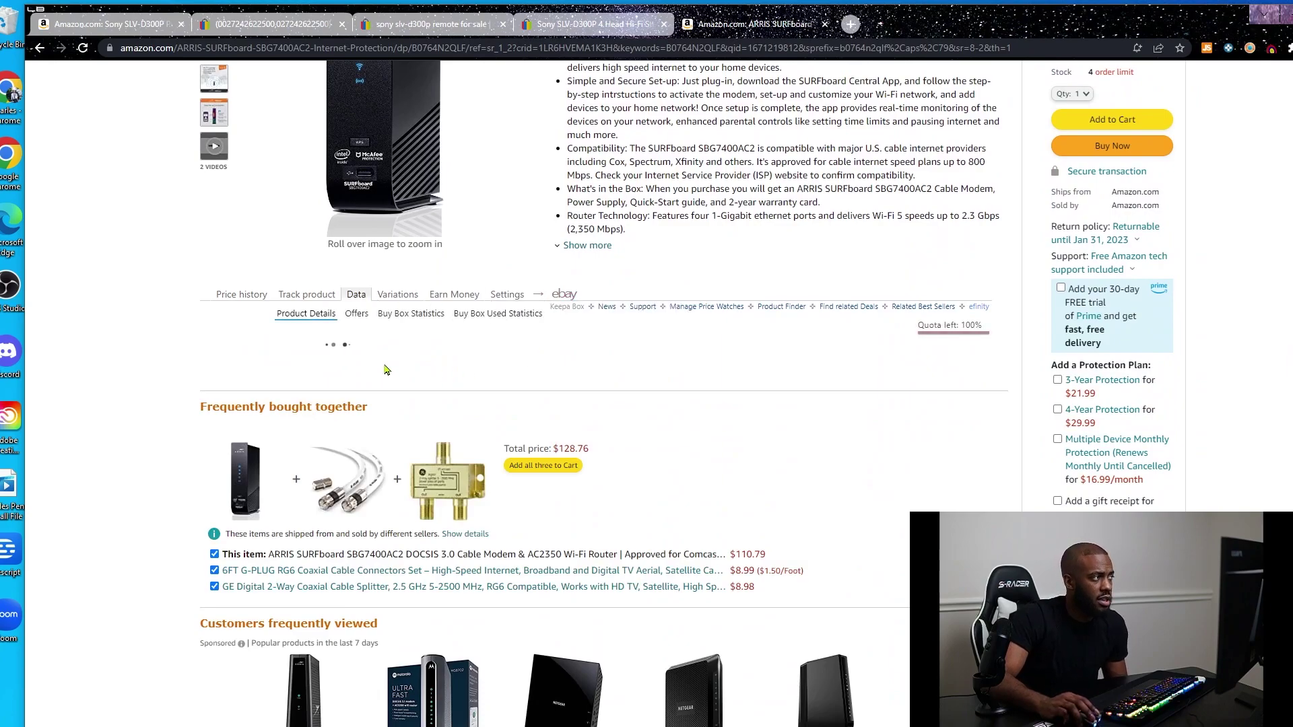
click(357, 313)
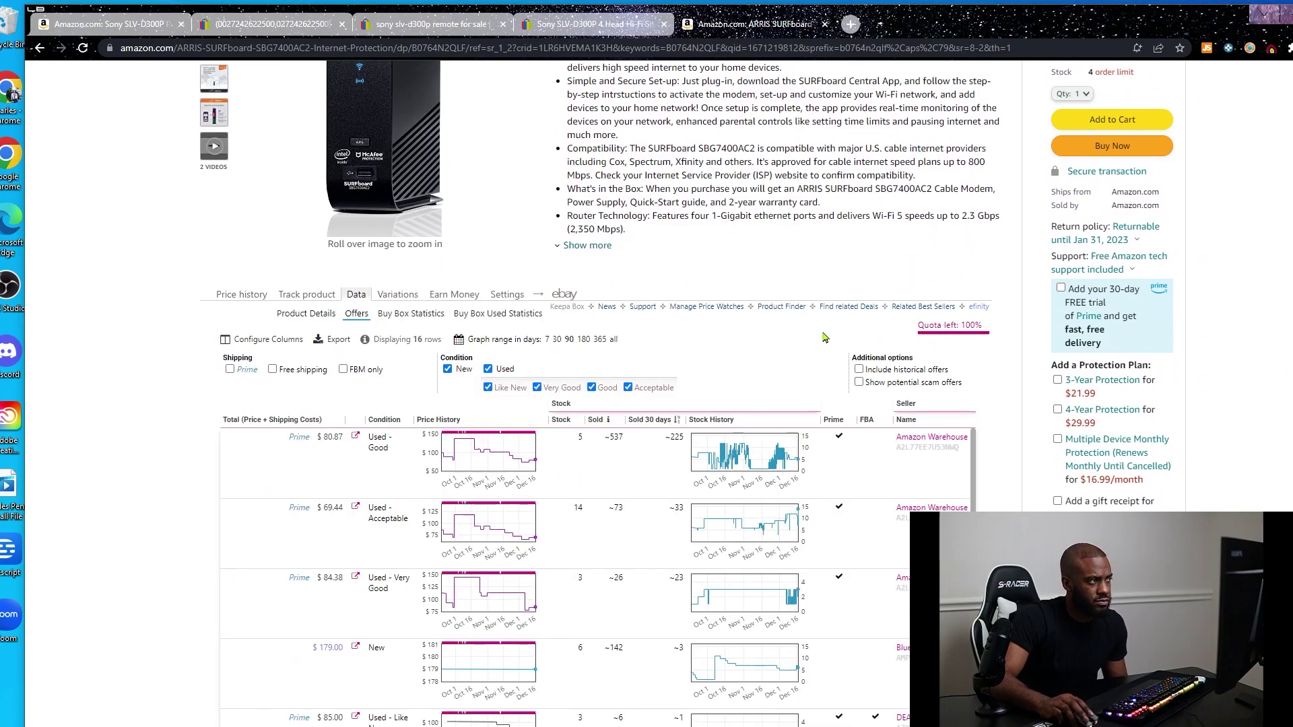
click(447, 369)
scroll(699, 328, down, 2)
click(859, 234)
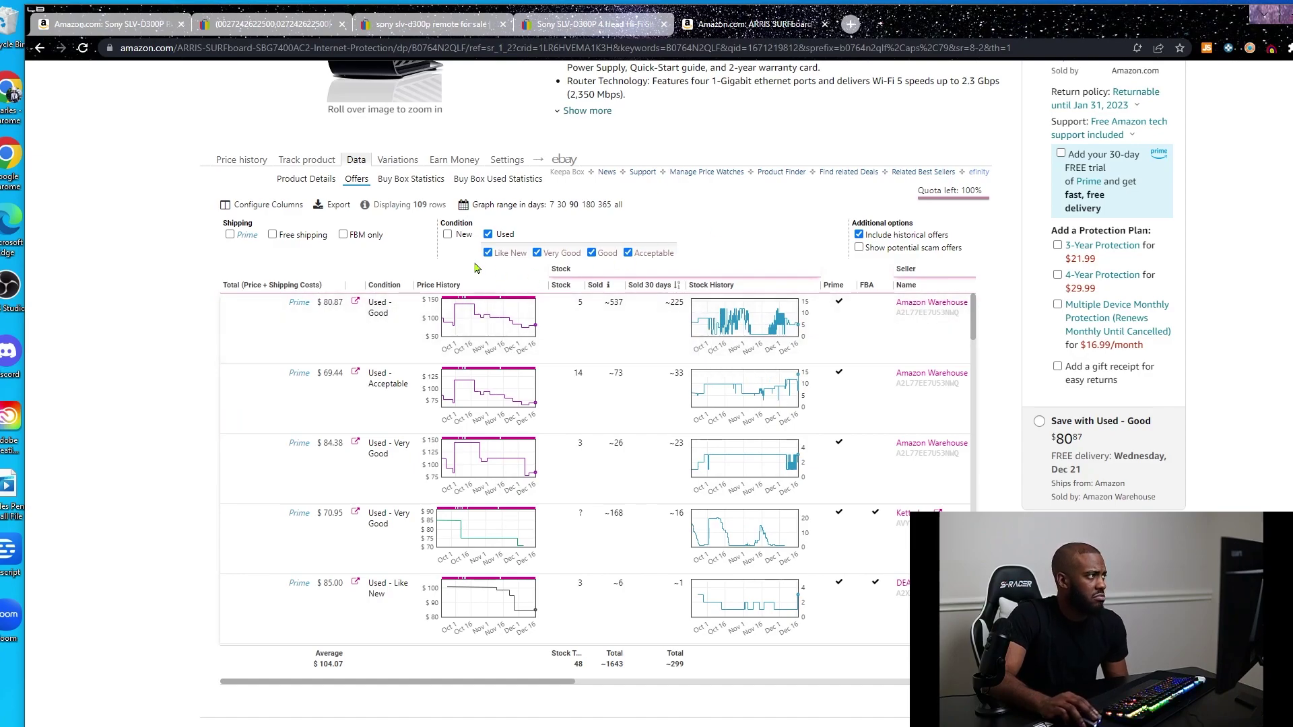
Open Keepa's eBay search for the router in a separate tab and return to the Amazon product page
scroll(714, 202, up, 7)
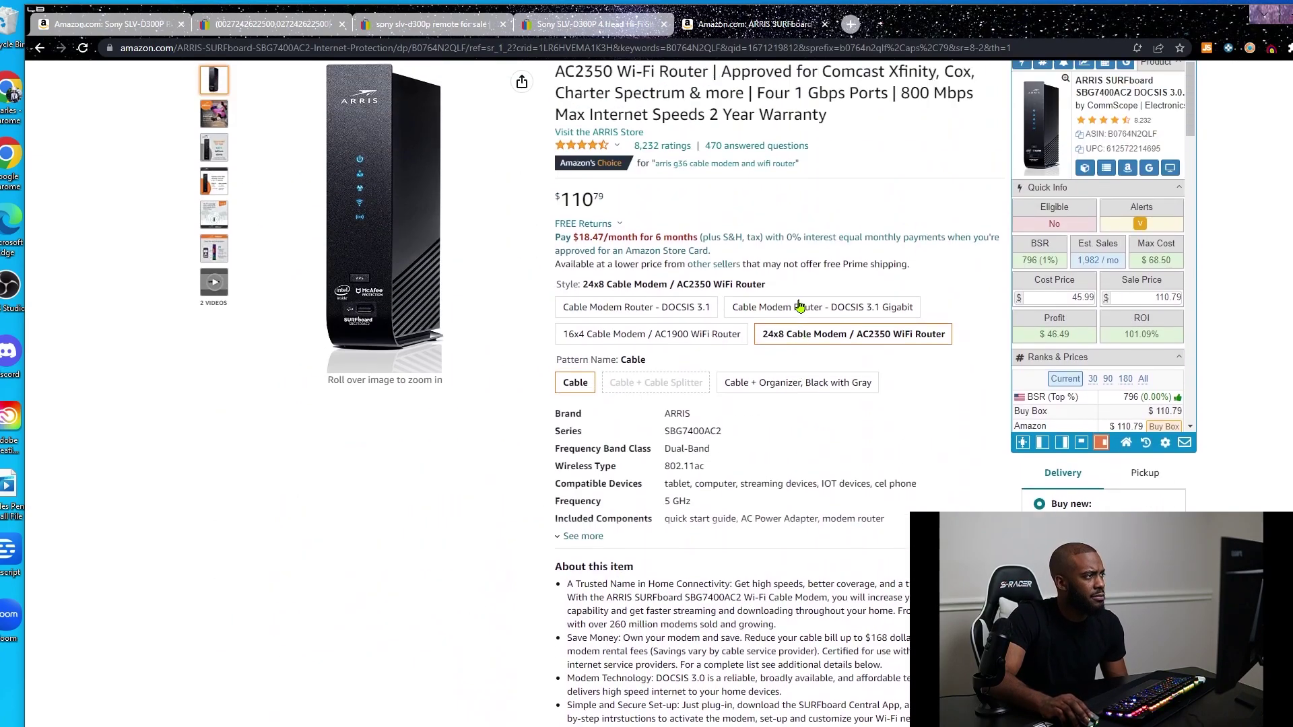
scroll(803, 324, down, 1)
click(565, 630)
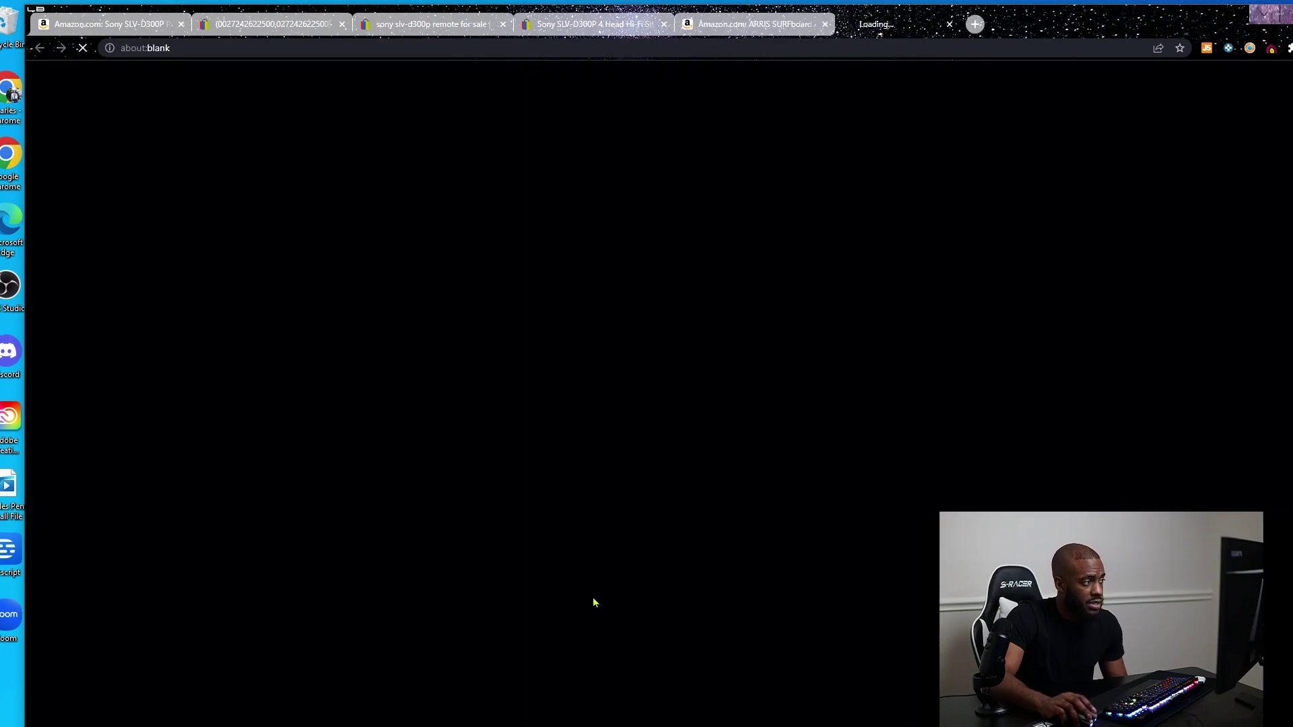
click(732, 28)
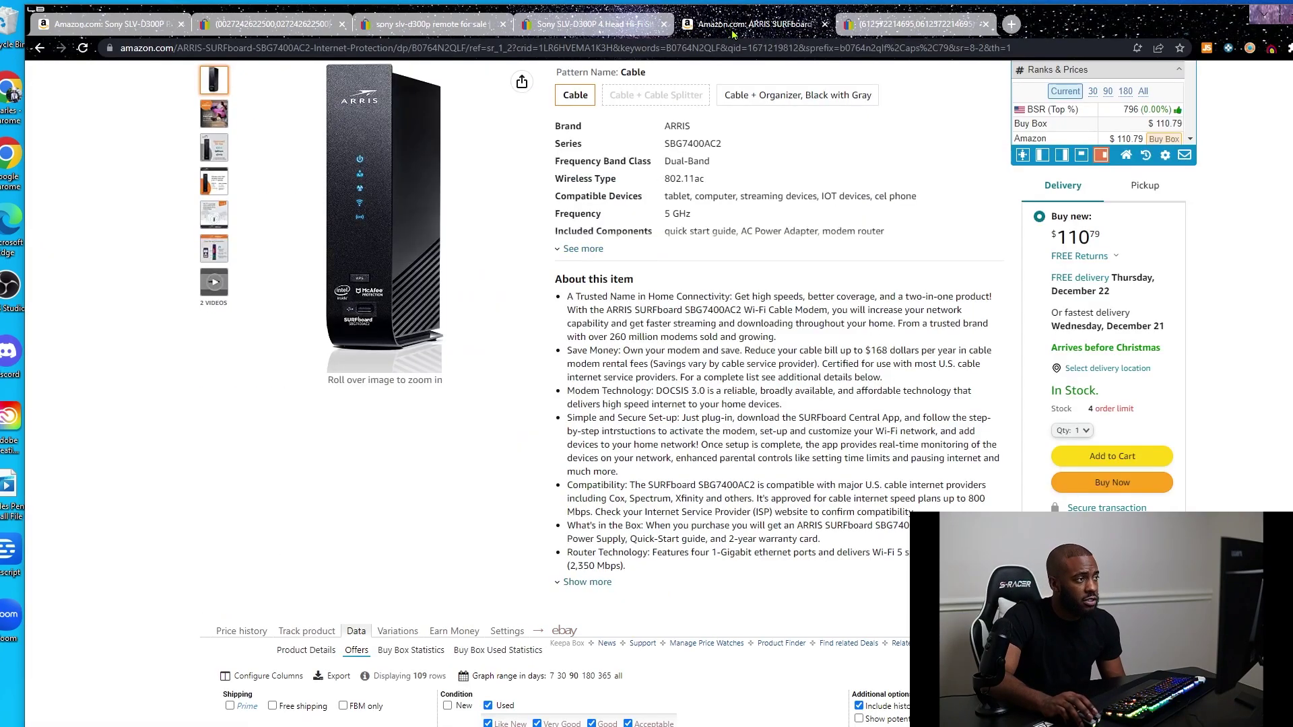
Review the router's Keepa price history chart and compare it with the used offers' prices and 30-day sales
scroll(750, 252, down, 5)
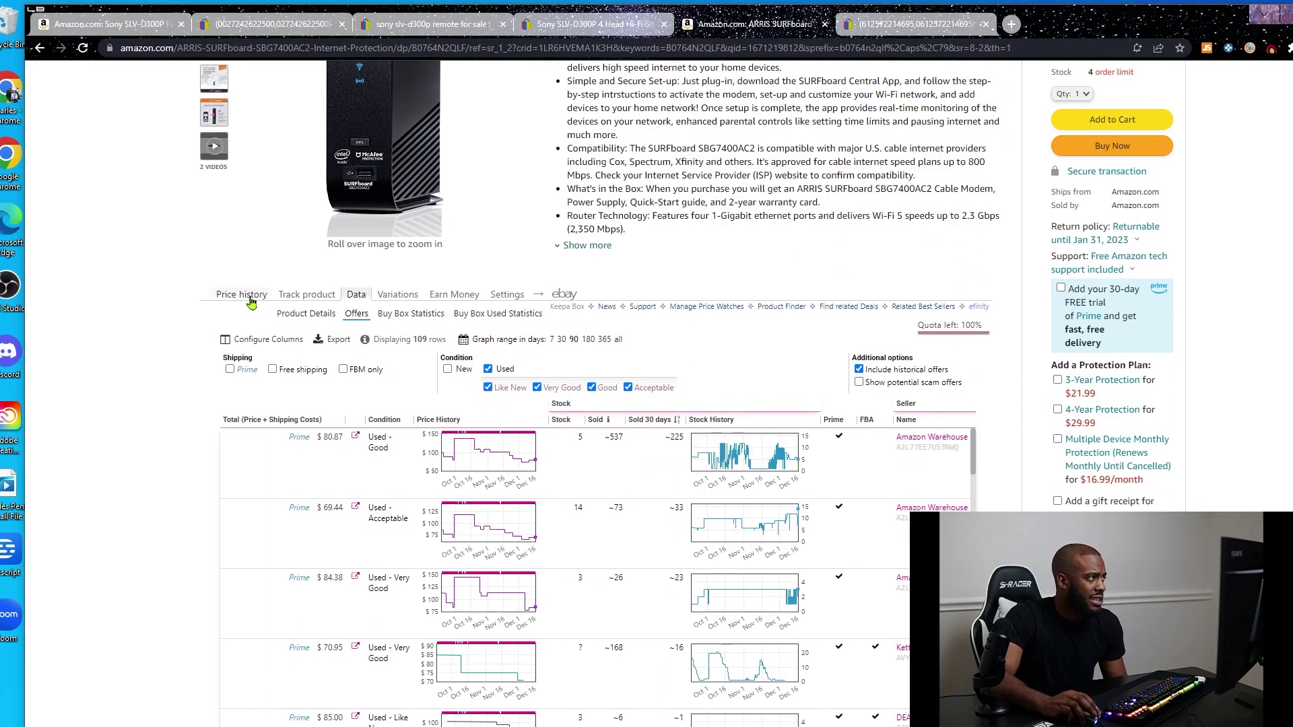
click(241, 294)
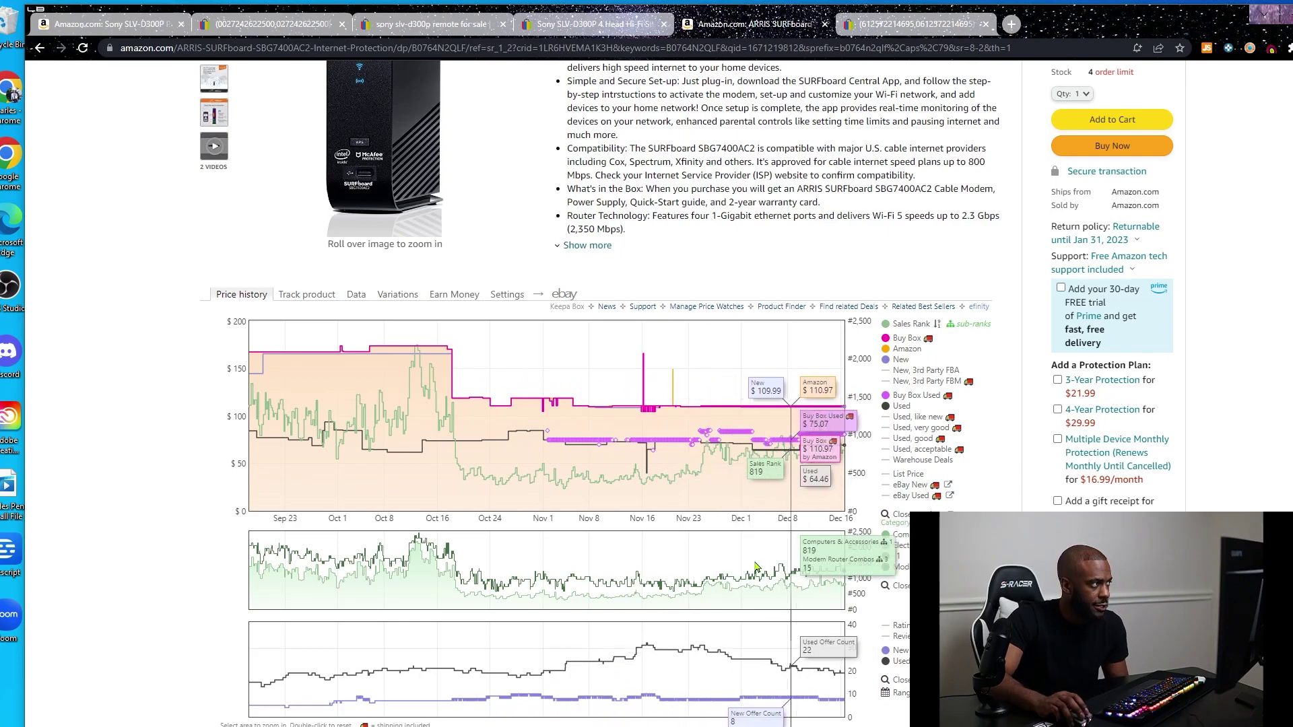
click(356, 294)
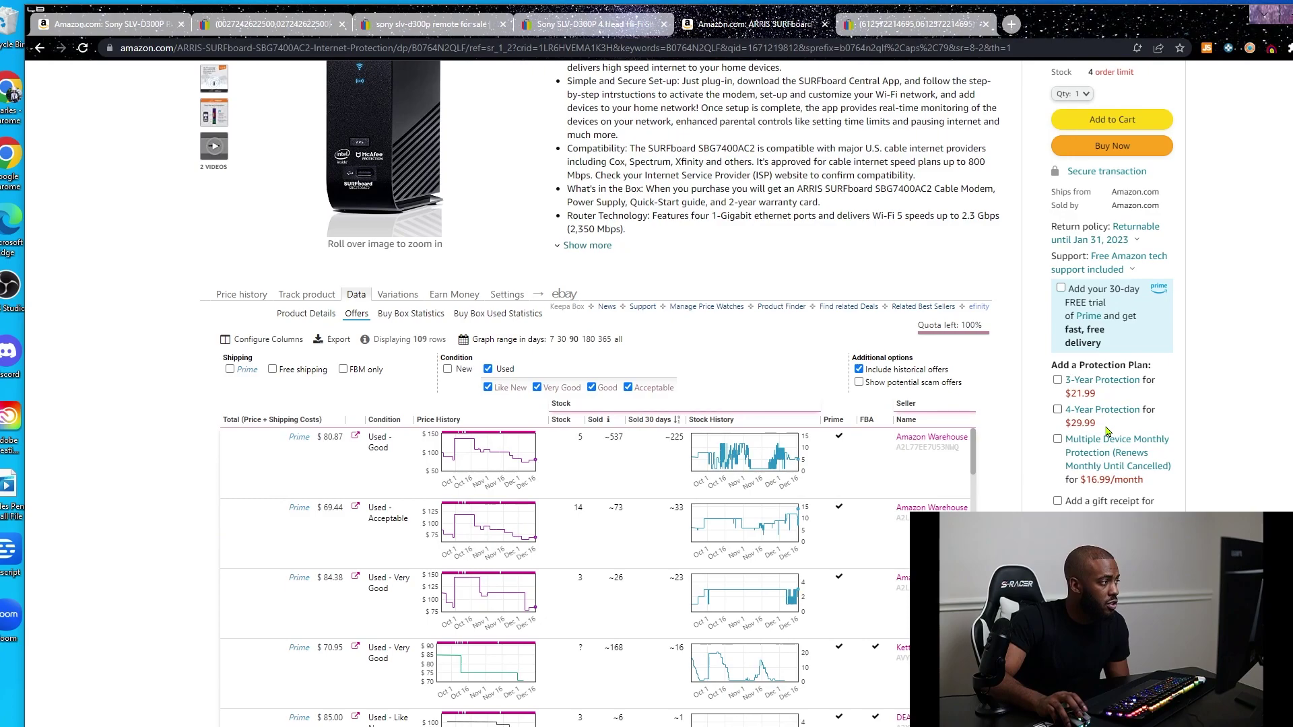
scroll(1203, 422, up, 4)
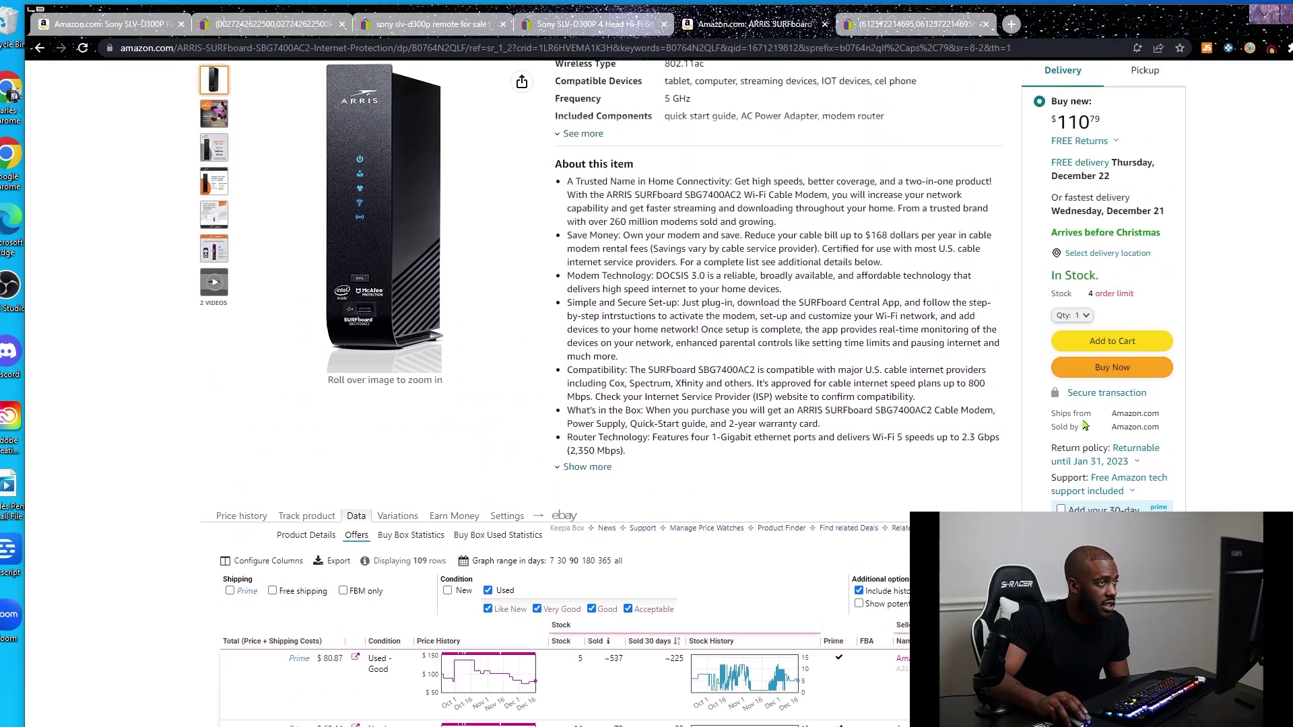
scroll(1203, 422, down, 3)
scroll(1203, 422, down, 2)
Set the router's sale price to 80.00 in the SellerAmp calculator and clear its cost price
scroll(1185, 417, up, 12)
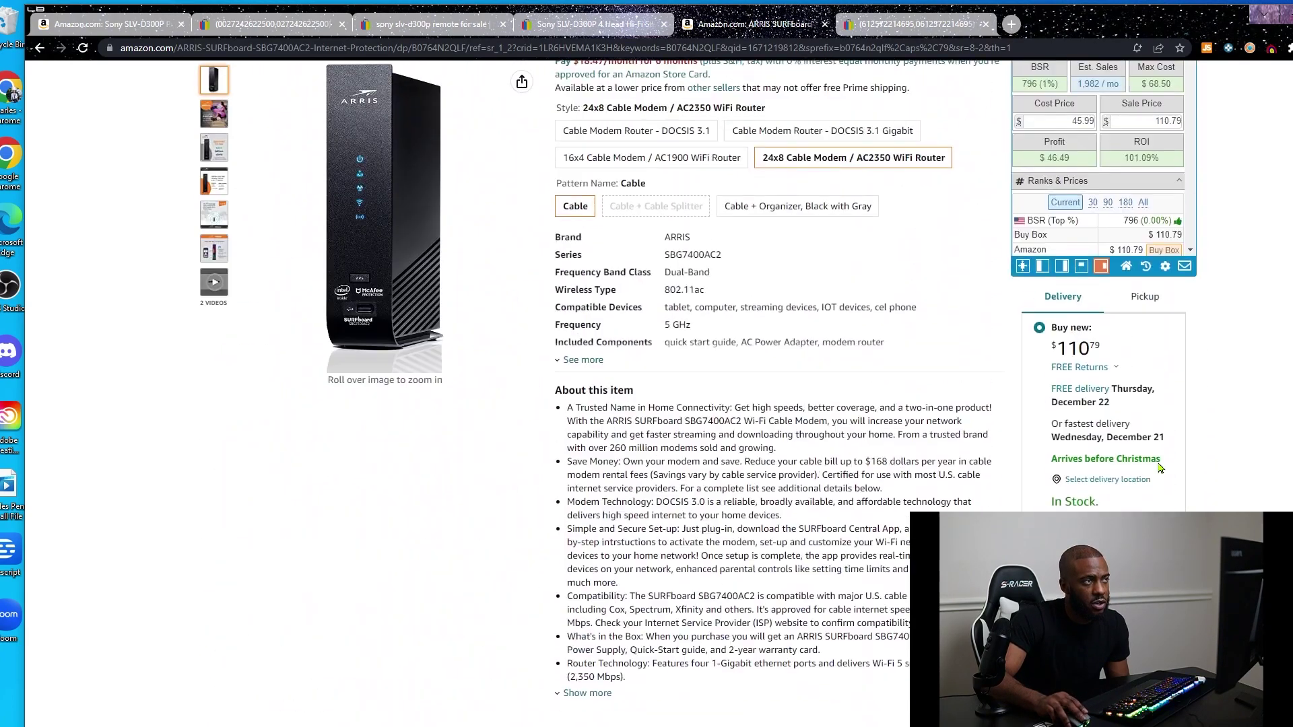
double_click(1161, 408)
text(8.00)
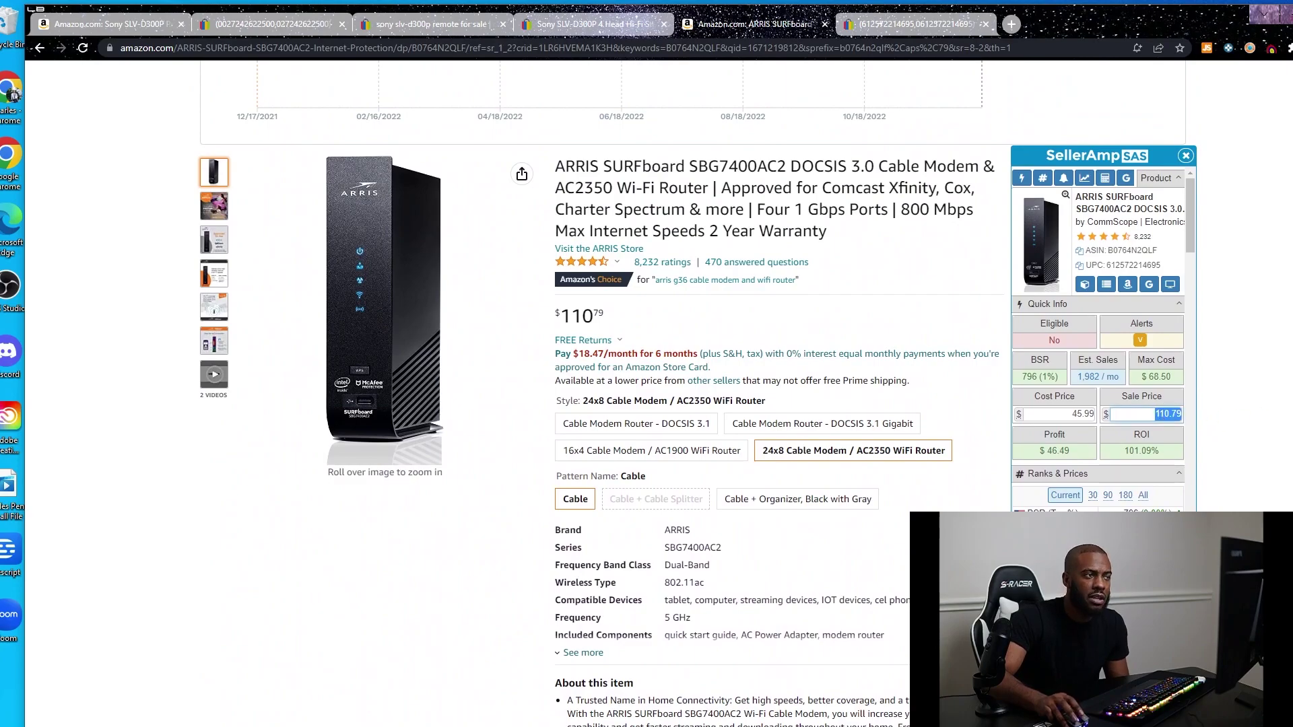
text(0)
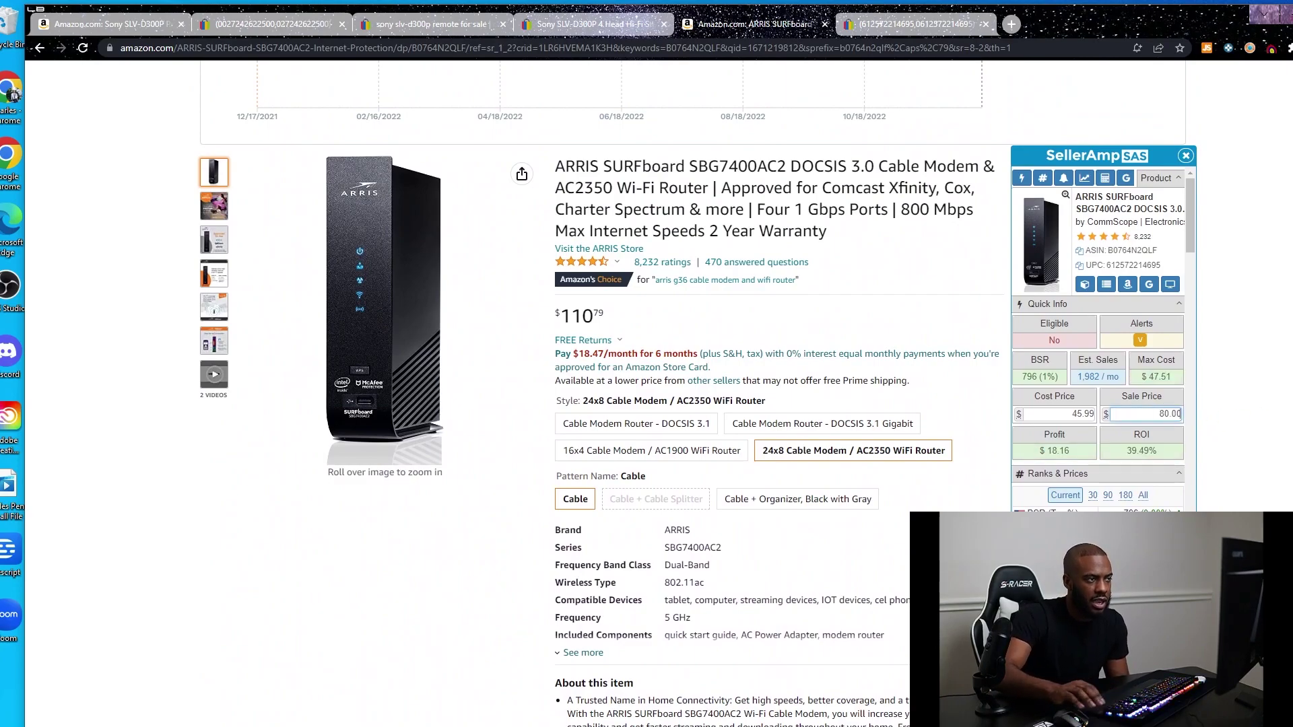
double_click(1081, 414)
key(BackSpace)
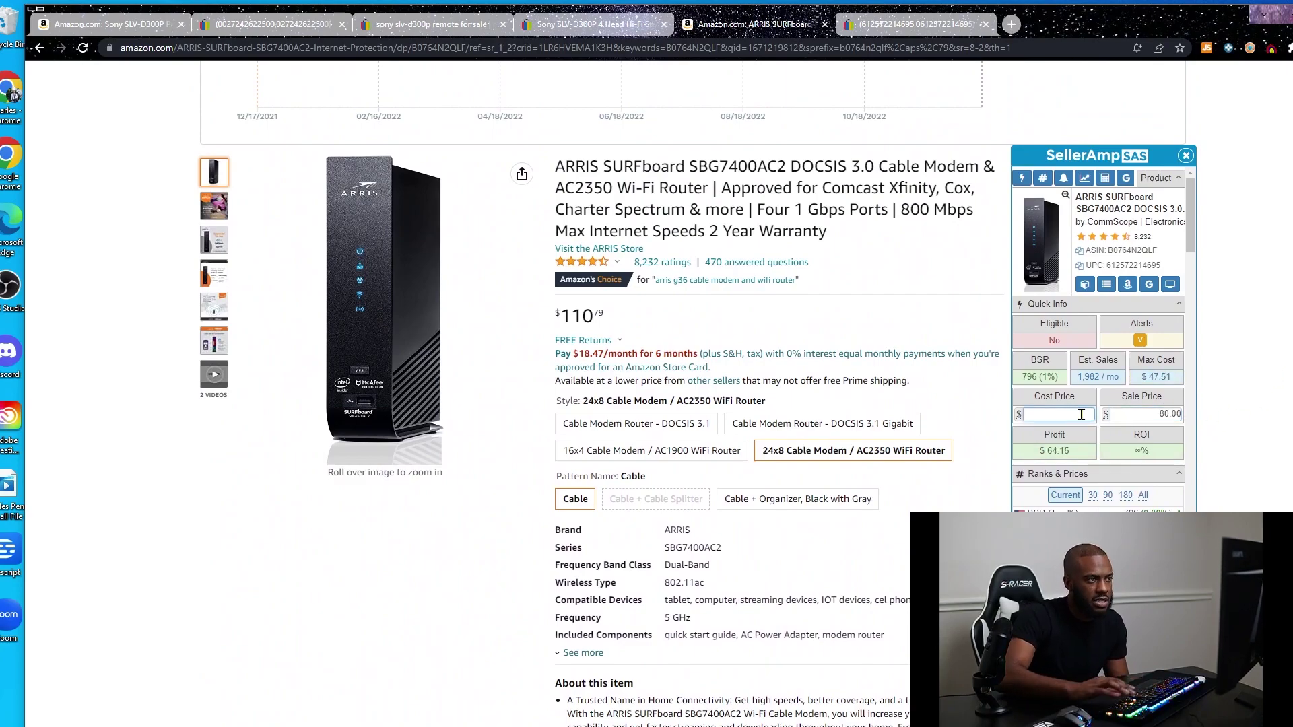
click(1237, 334)
Open the router's eBay search results from Keepa and filter them to Used condition
scroll(673, 336, down, 7)
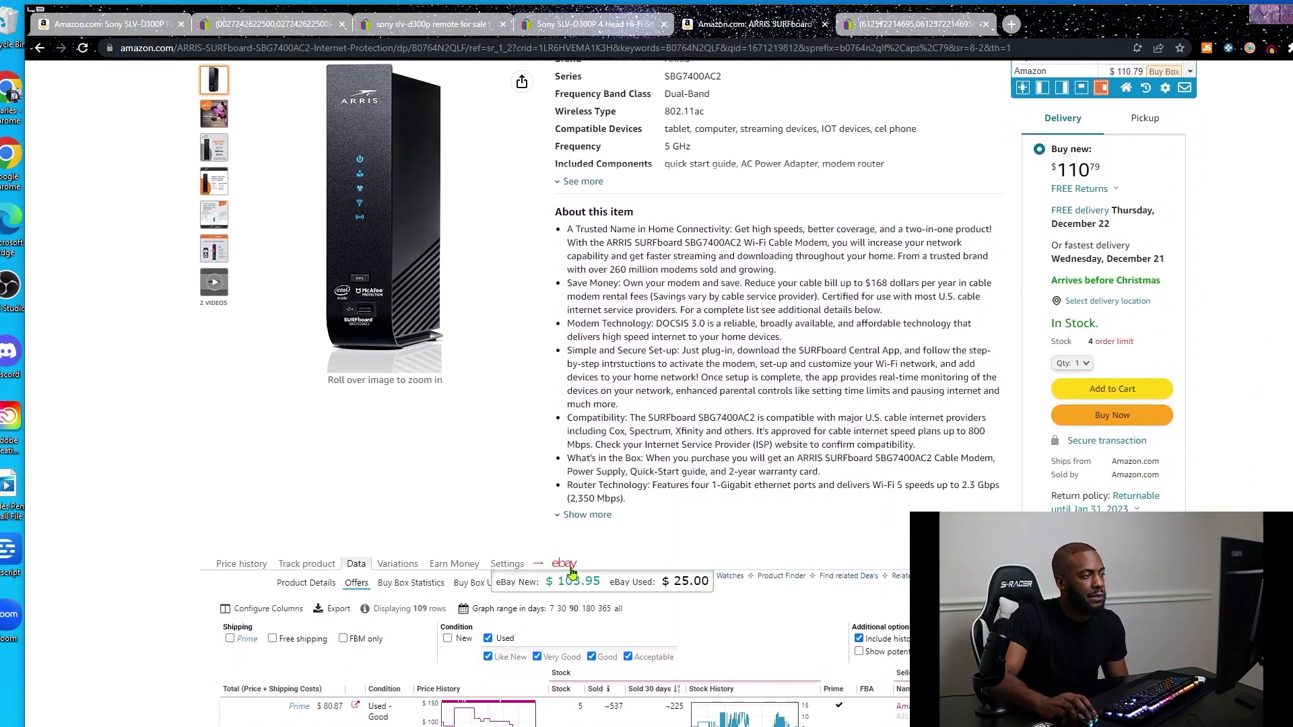
click(569, 569)
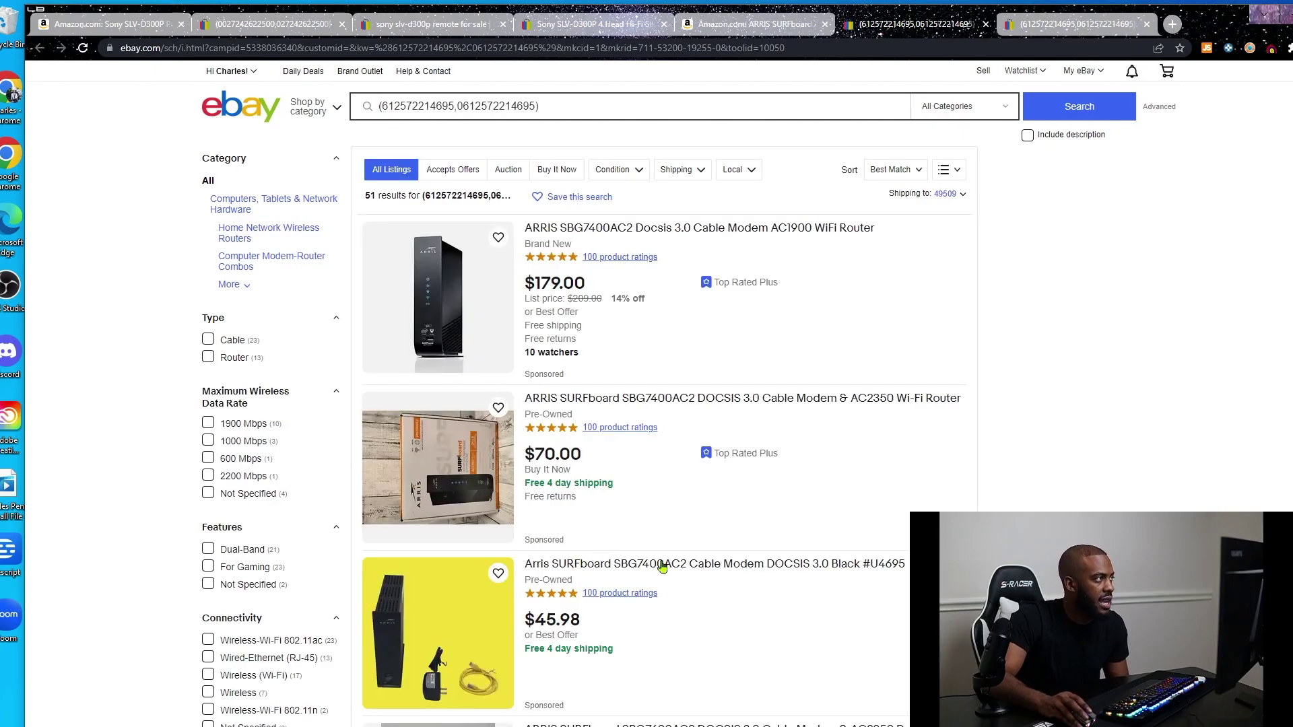
scroll(296, 370, down, 8)
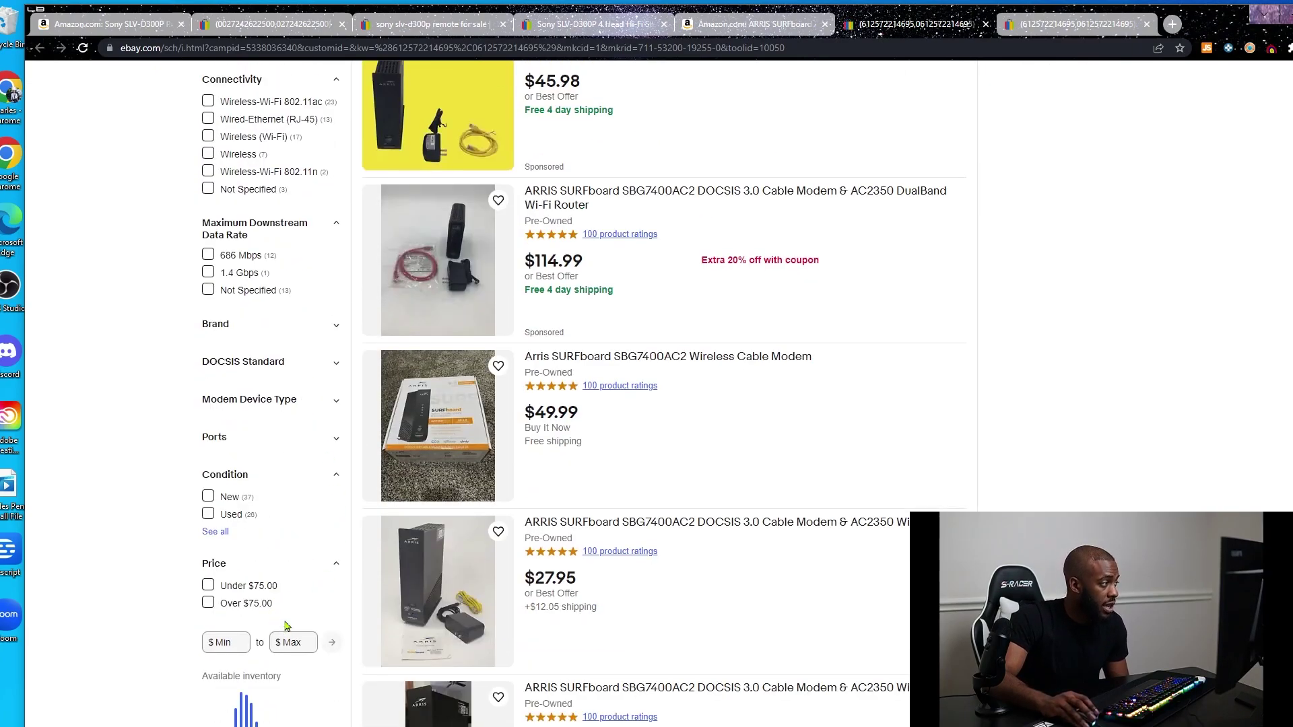
click(208, 513)
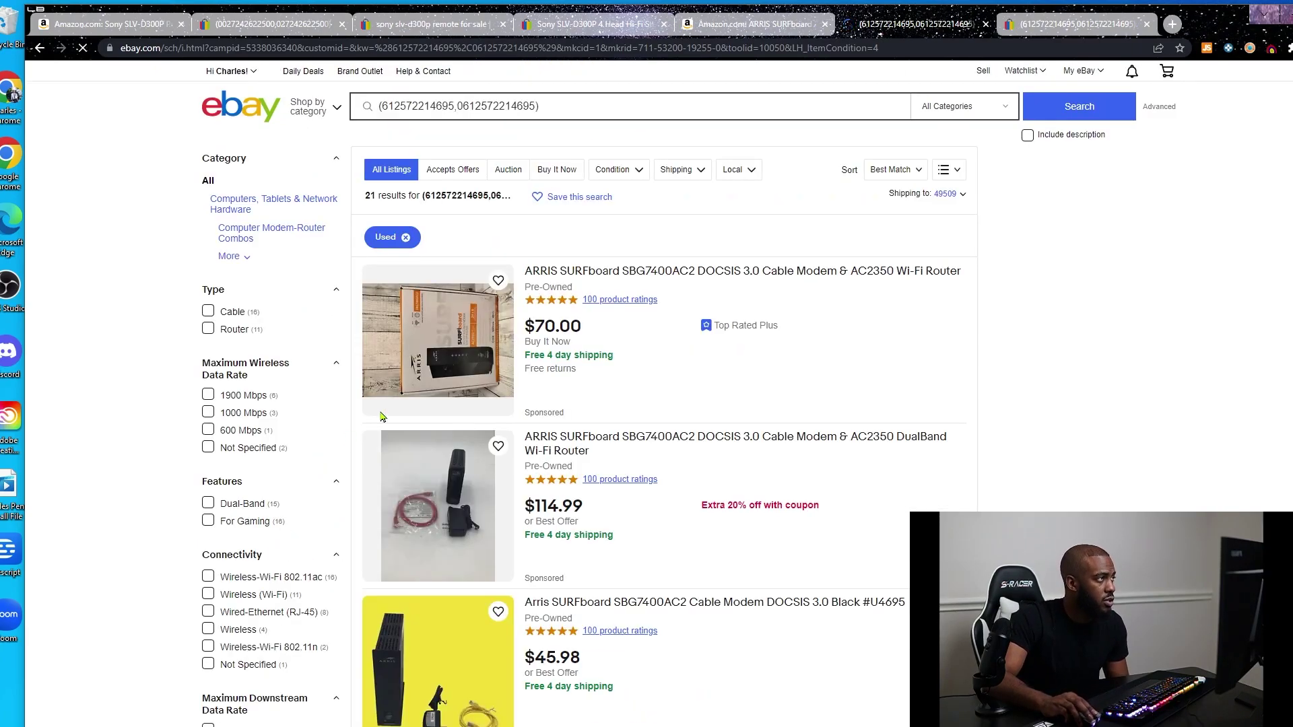
Check the router's maximum buying cost on the Amazon product page
click(779, 29)
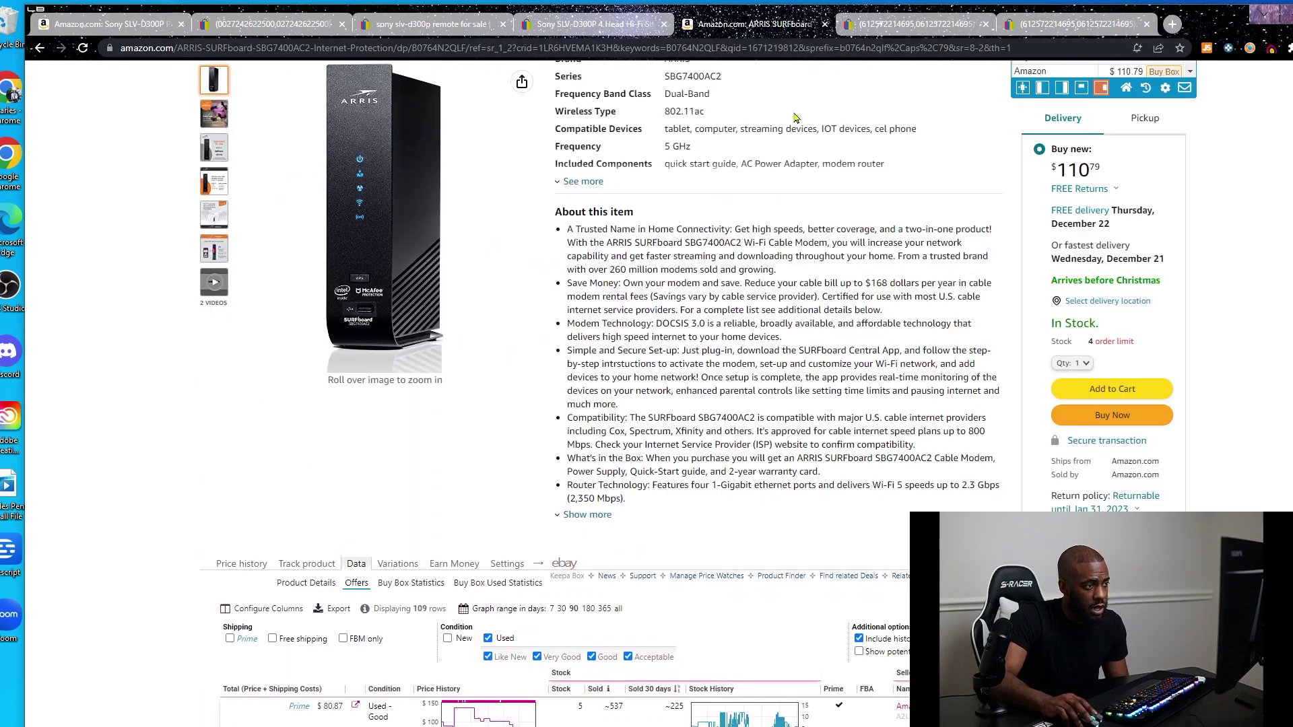
scroll(850, 267, down, 4)
scroll(850, 268, up, 8)
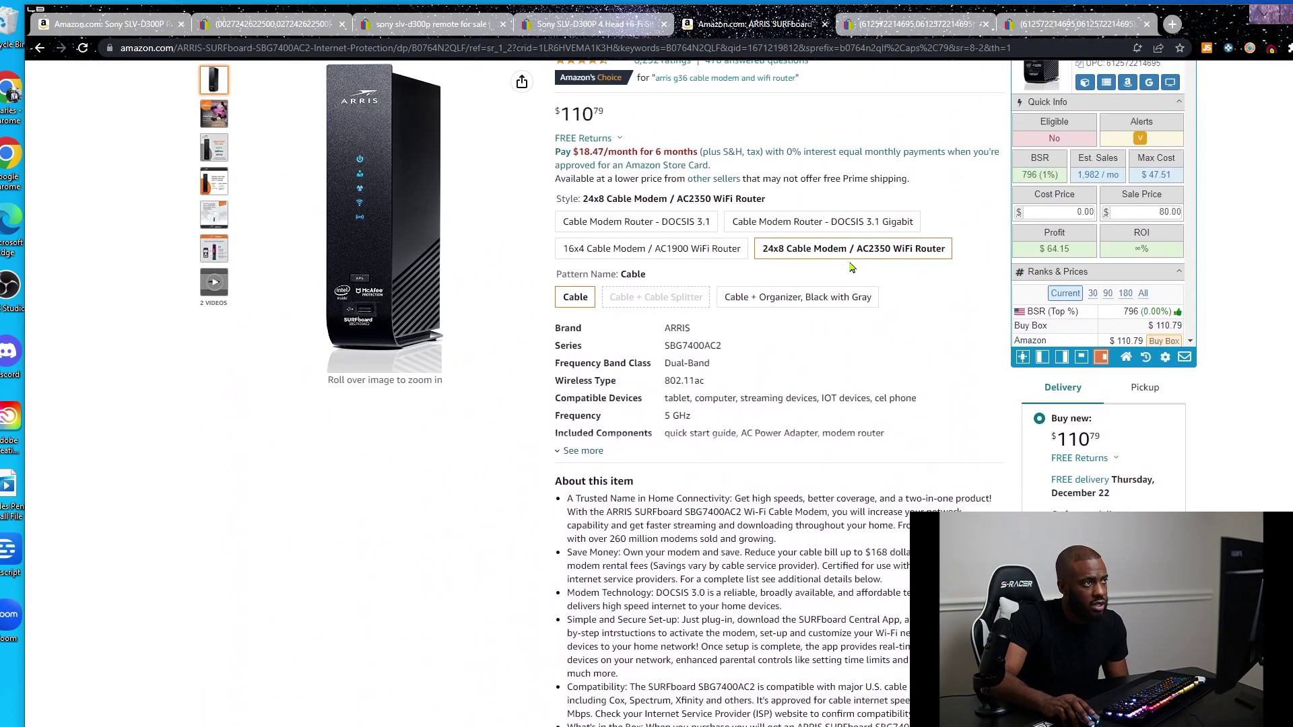
Return to the used router results on eBay and limit them to a maximum price of $50
click(905, 25)
scroll(661, 311, down, 7)
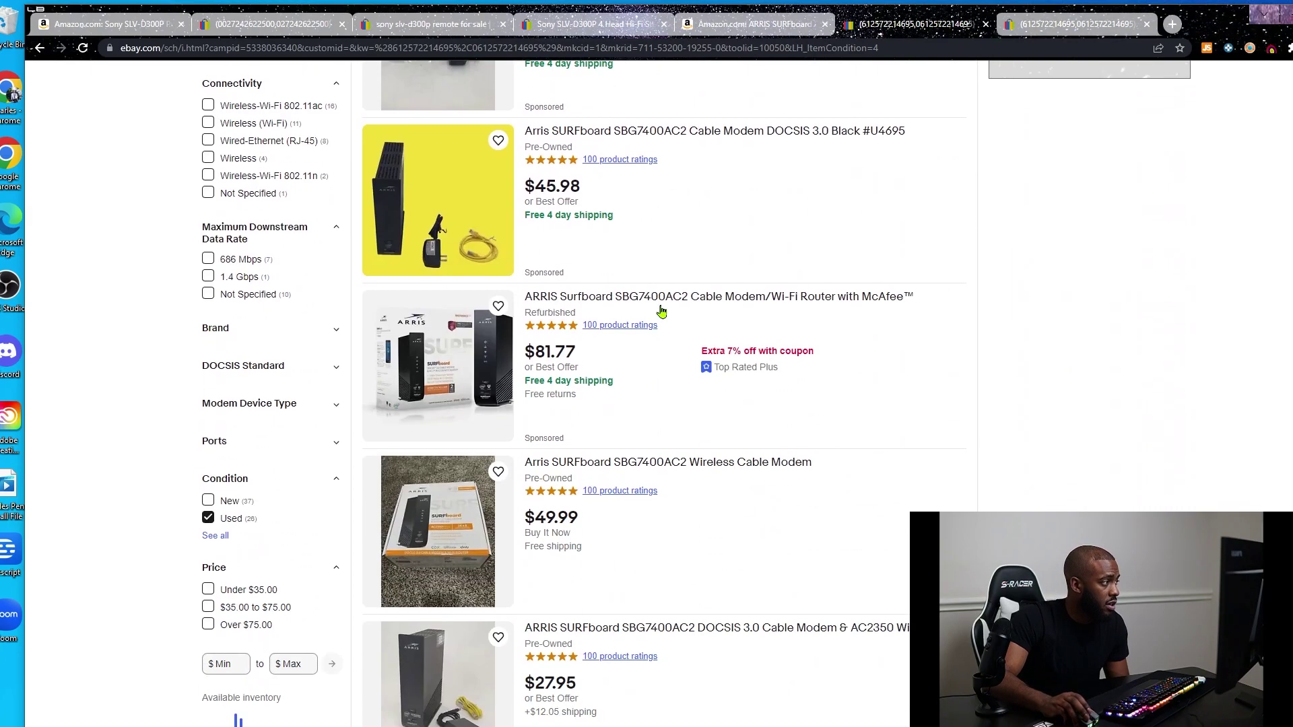
click(303, 665)
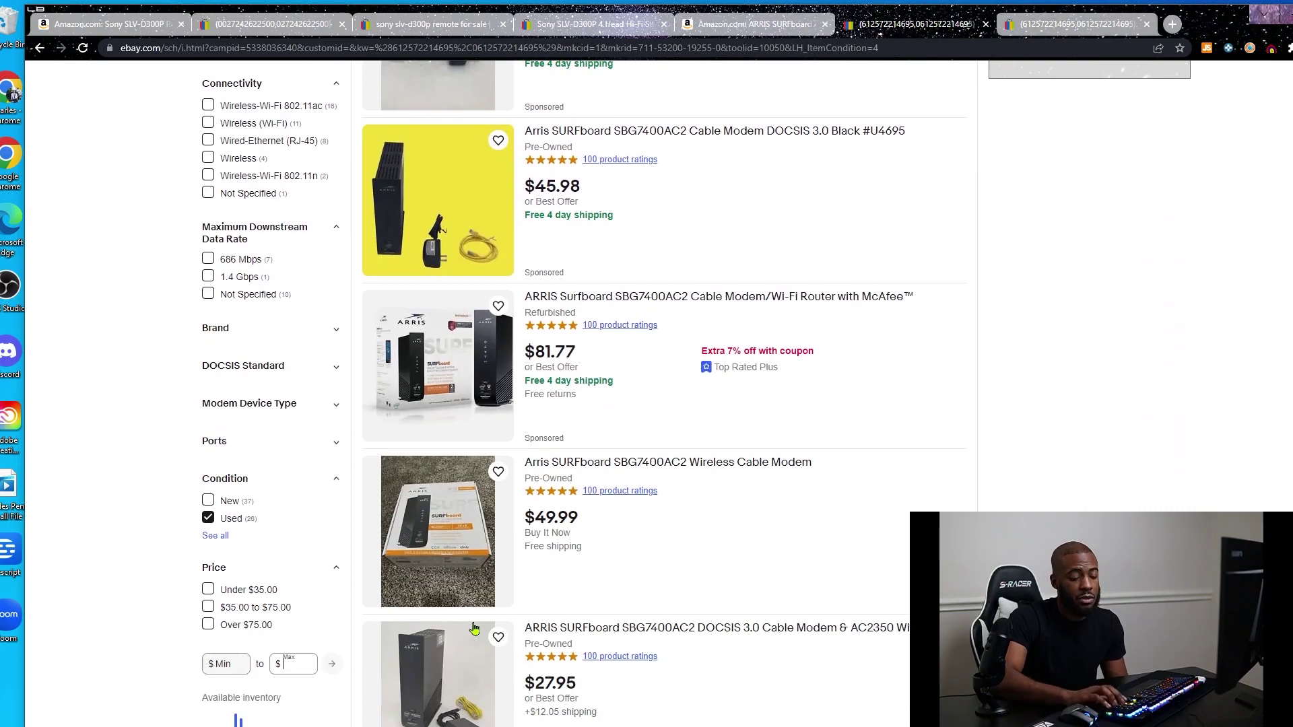
text(50)
click(332, 663)
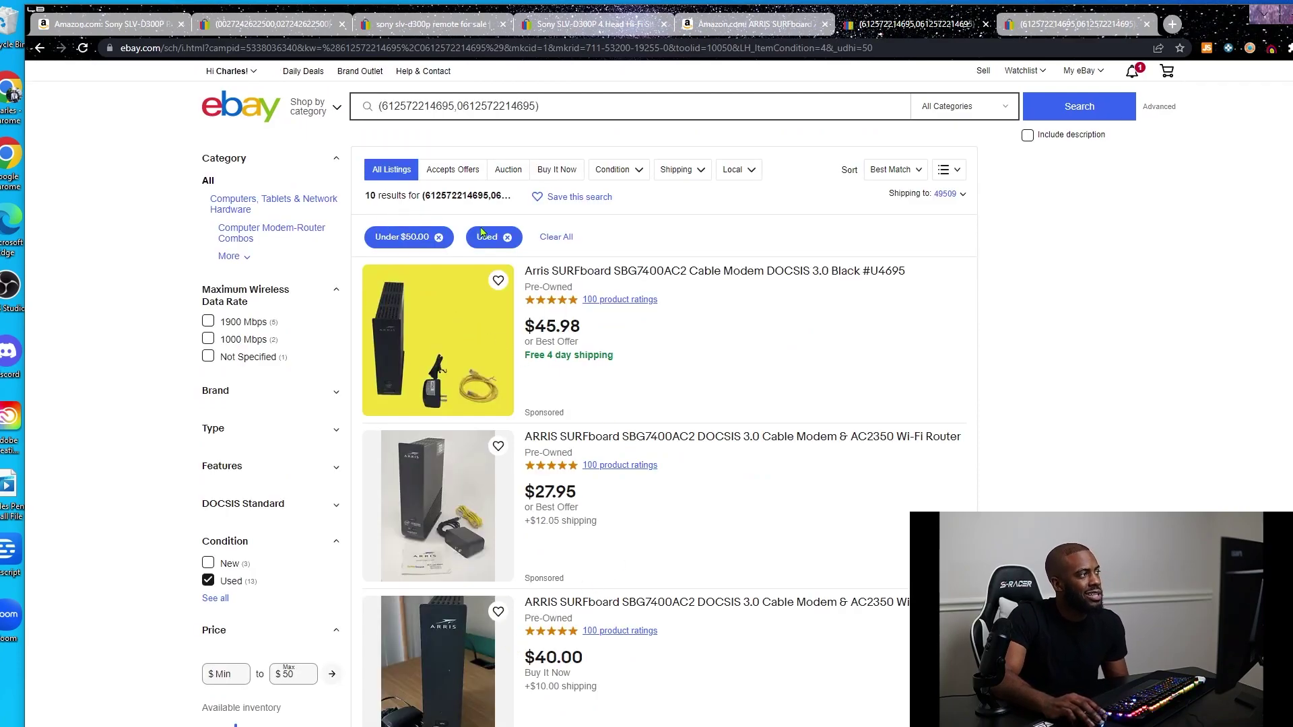
Restrict the results to US Only and open the $49.99 Arris SURFboard SBG7400AC2 Wireless Cable Modem listing
scroll(508, 413, down, 10)
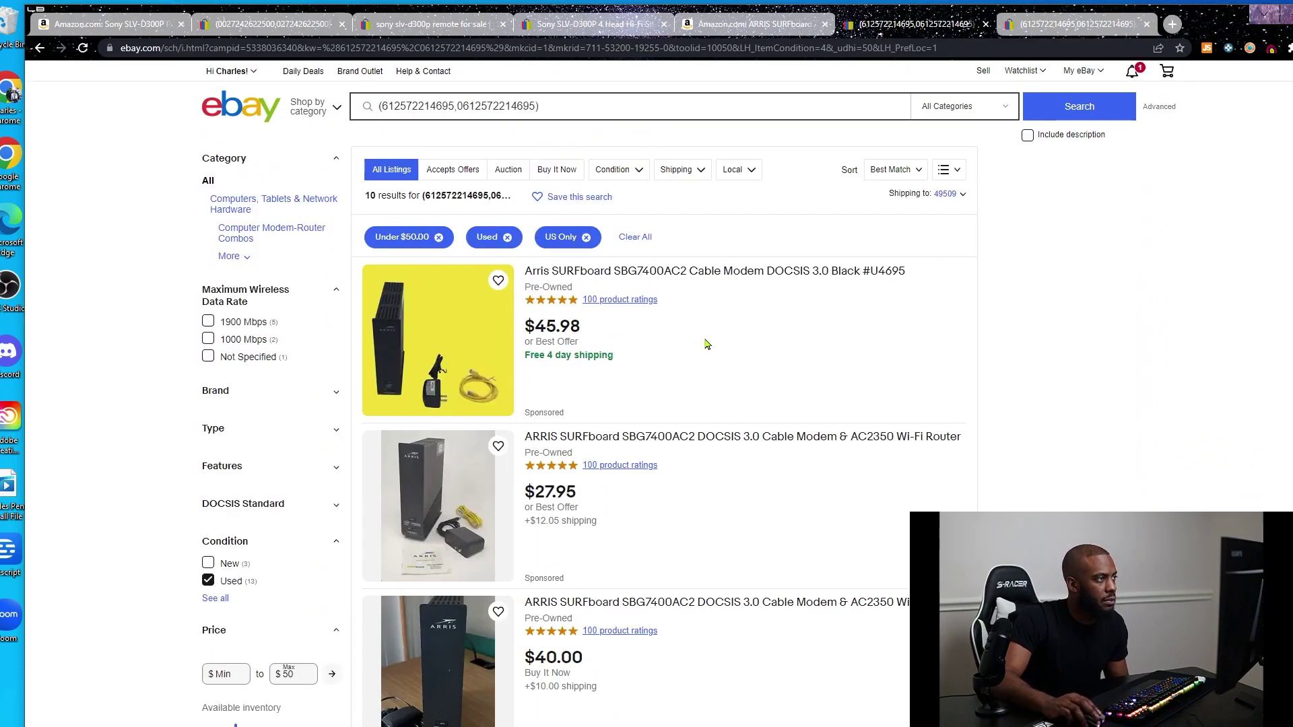
scroll(825, 361, down, 5)
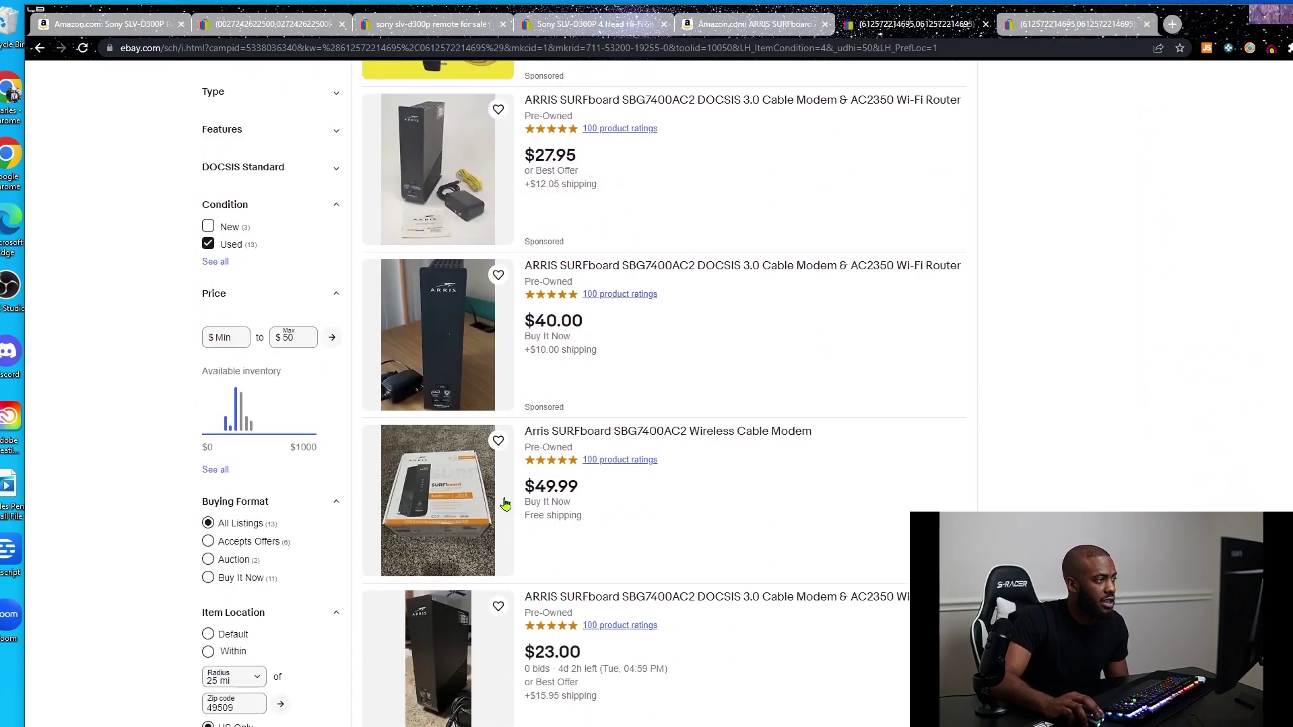
scroll(471, 428, down, 1)
click(471, 428)
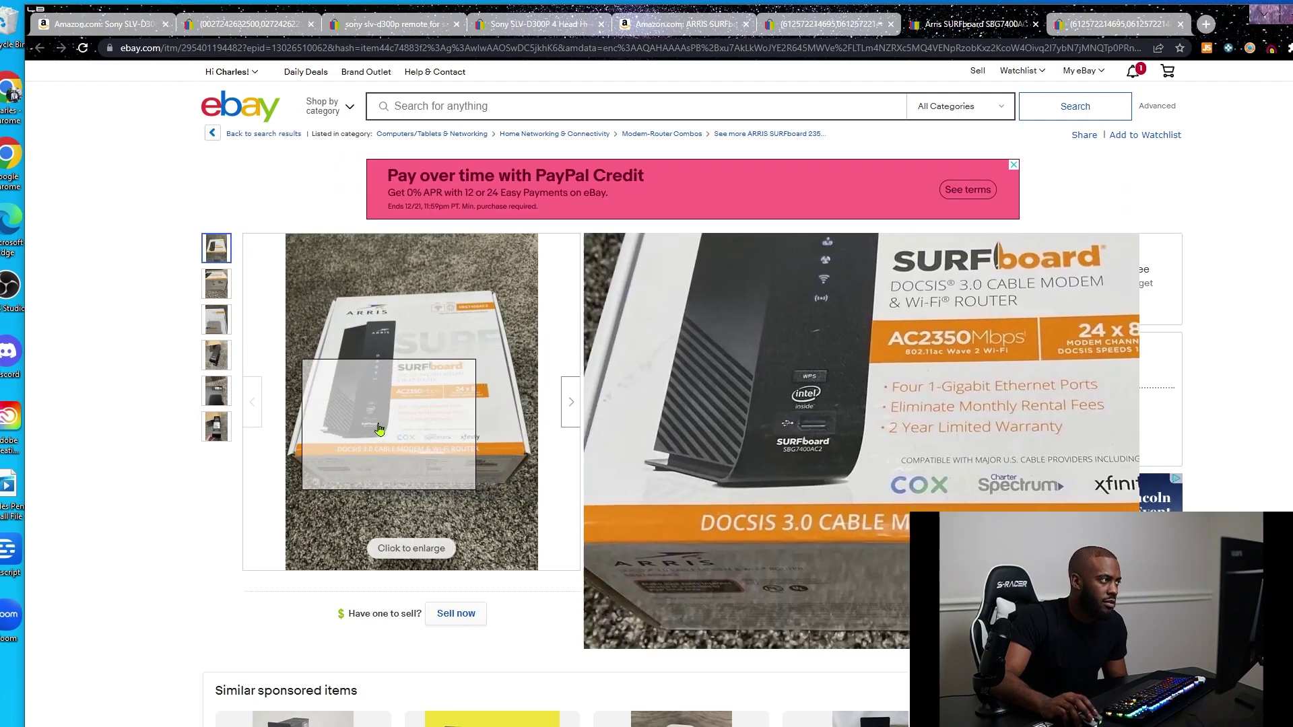
Check the box's model number in the $49.99 listing's photos and set the router's cost price to 49.99 on its Amazon page
click(217, 320)
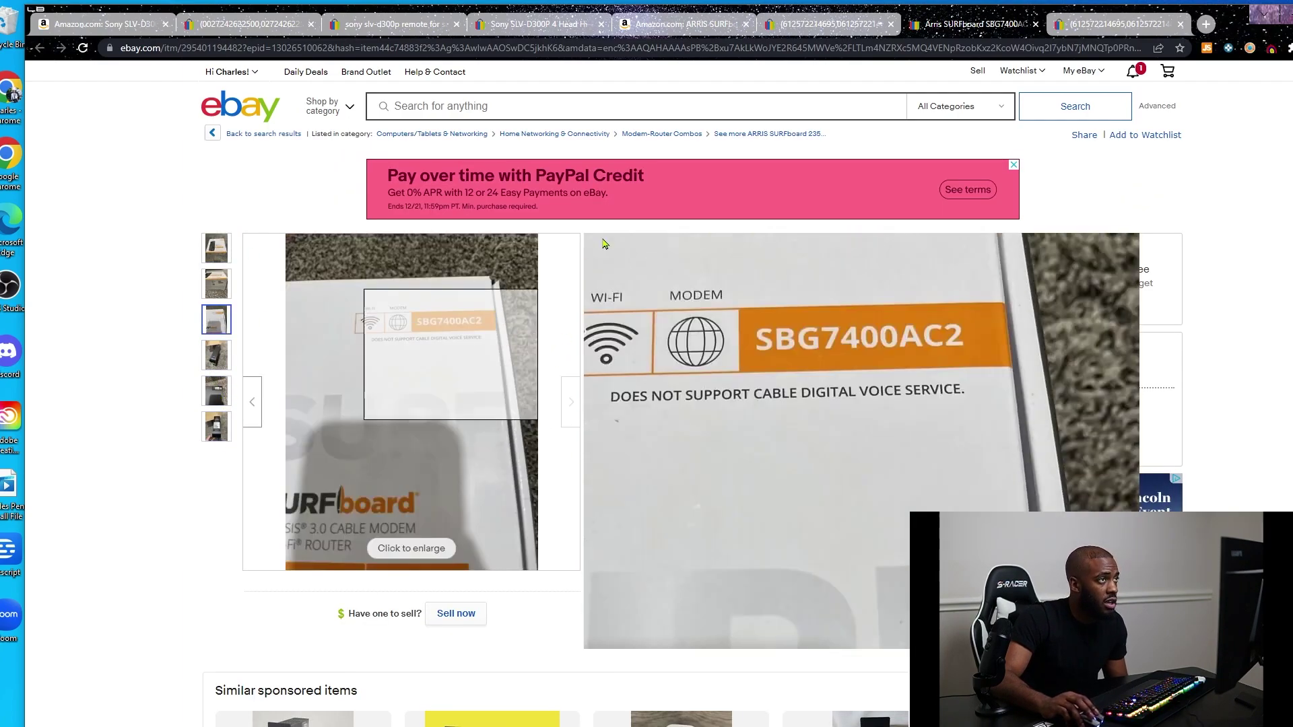
click(681, 23)
double_click(1075, 211)
text(49.99)
click(1240, 199)
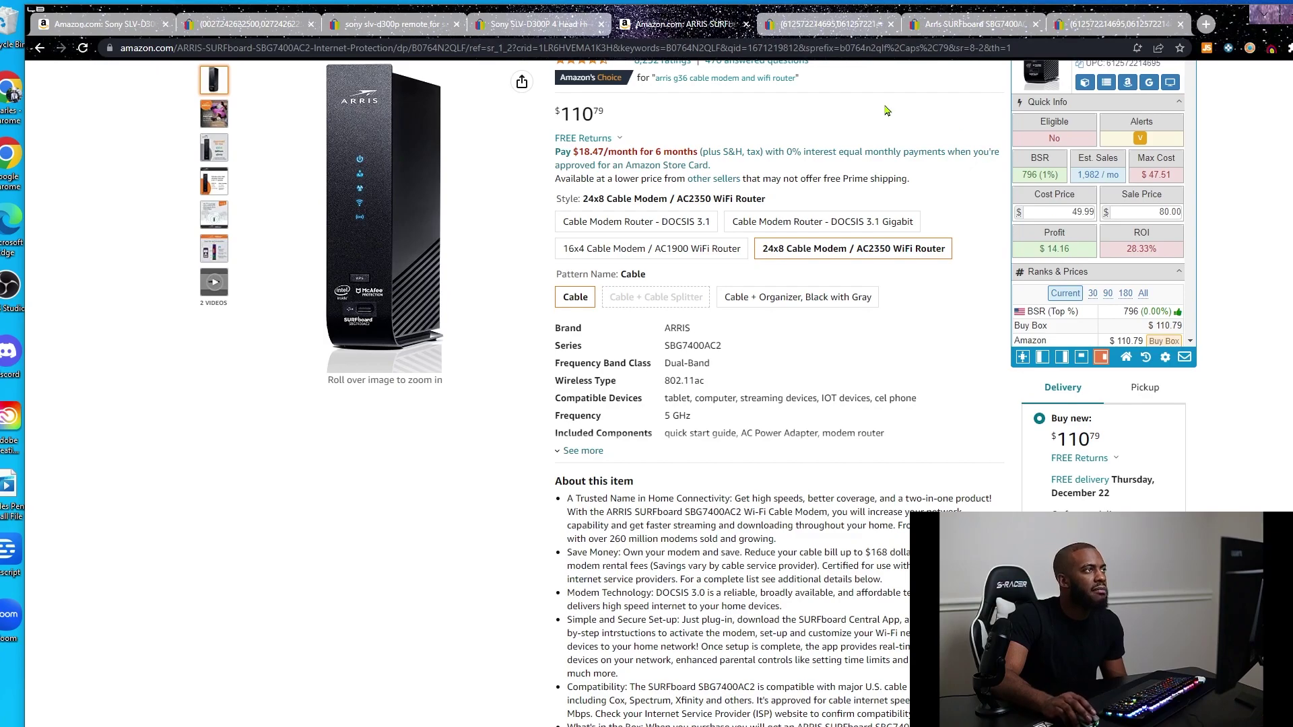
Compare the used router results under $50 on eBay and open the $27.95 ARRIS SURFboard SBG7400AC2 listing
click(806, 28)
scroll(765, 291, down, 6)
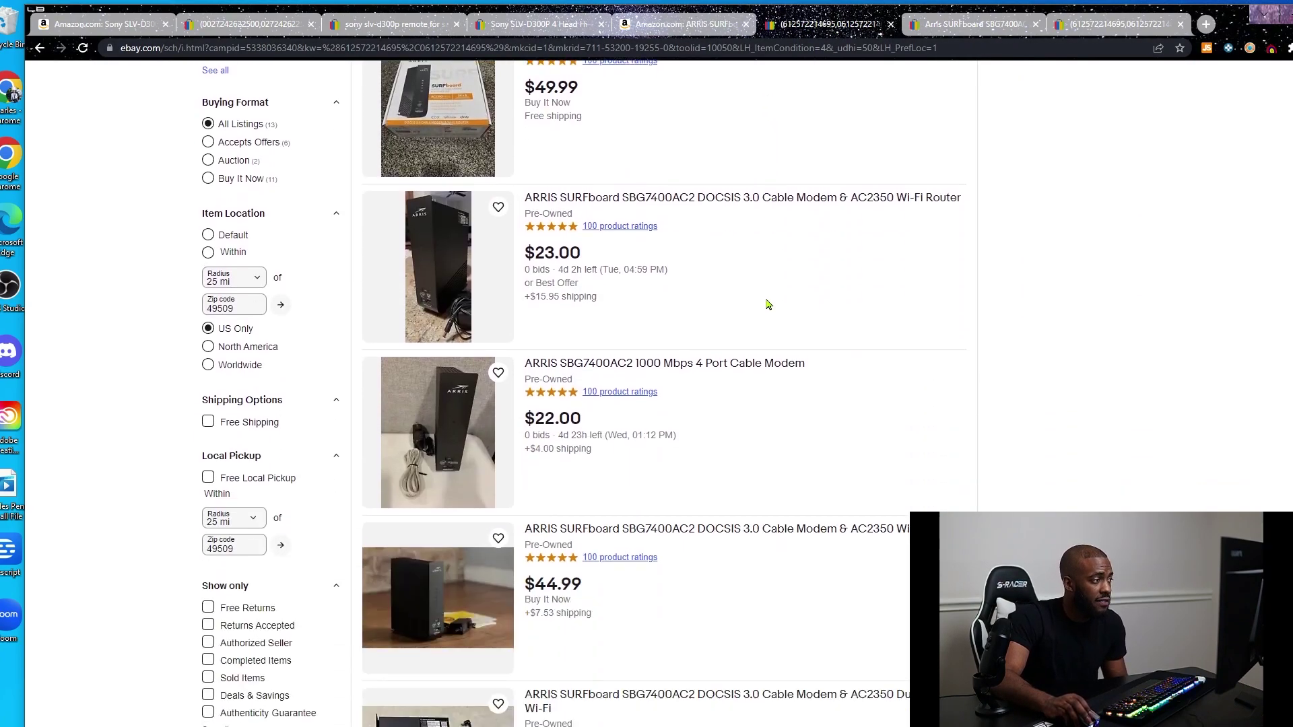
scroll(532, 310, down, 4)
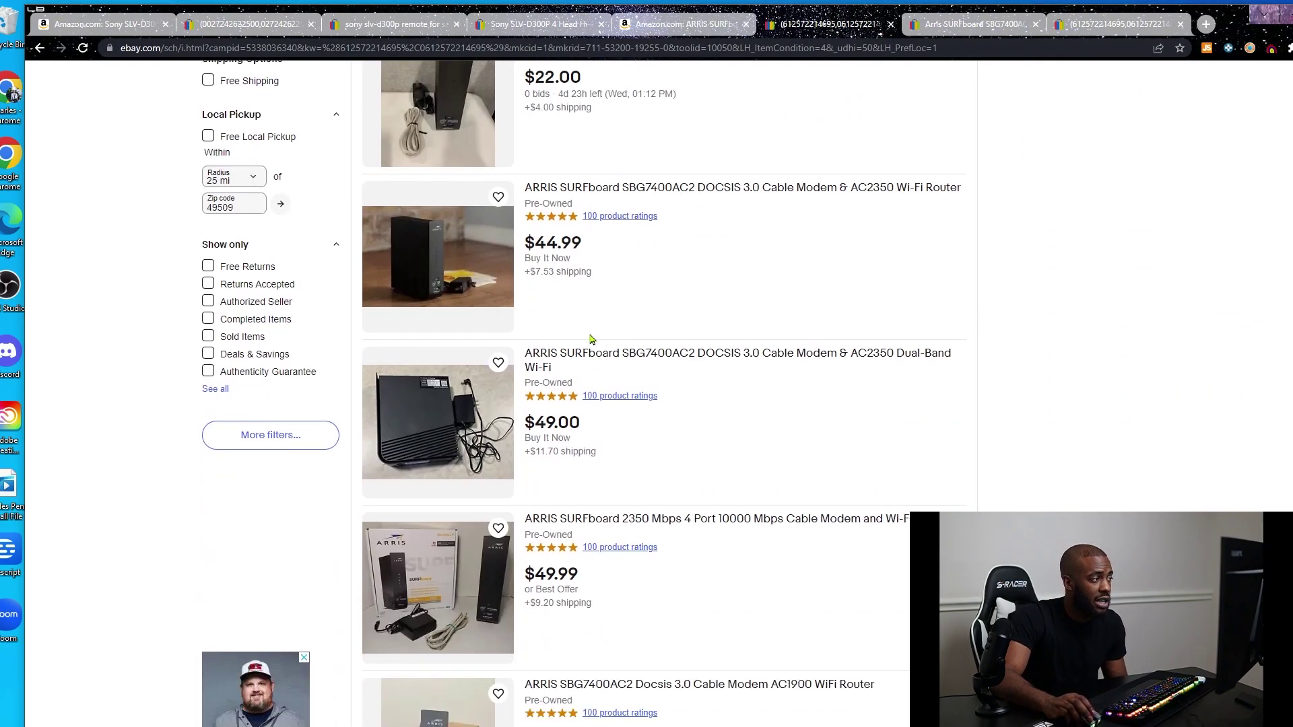
scroll(591, 339, down, 5)
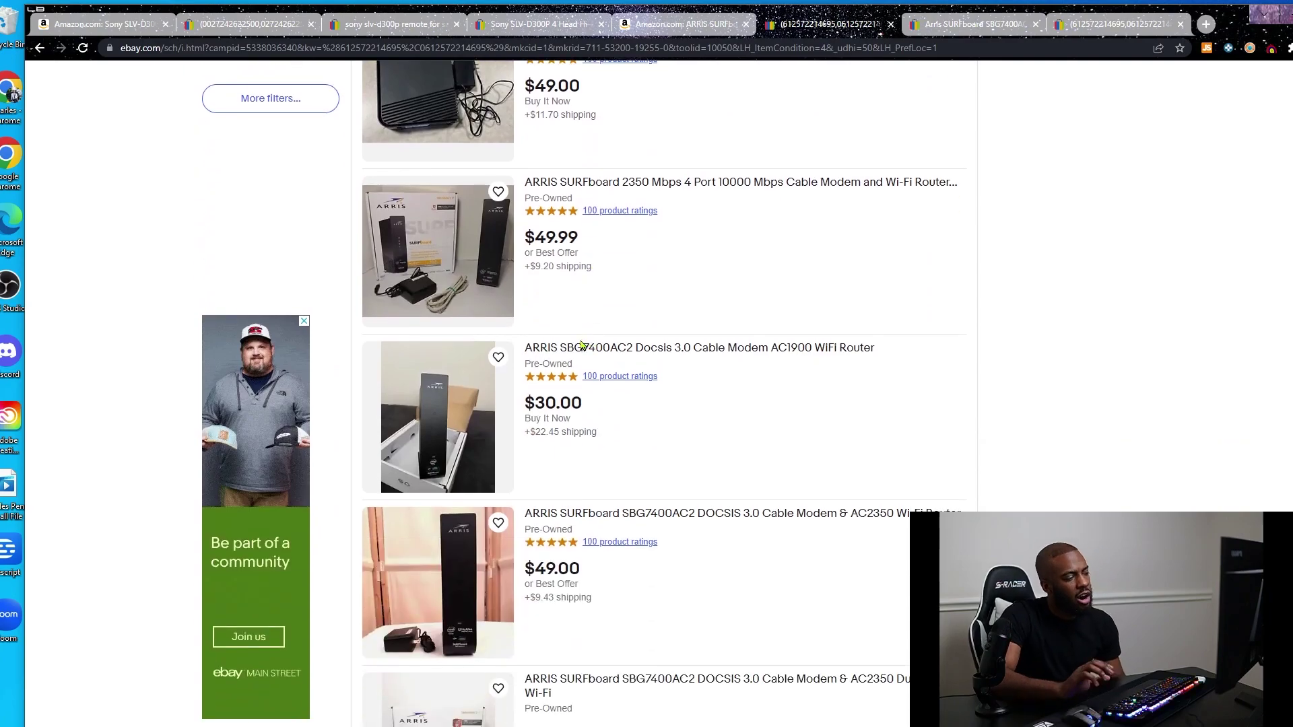
scroll(626, 373, down, 5)
scroll(633, 383, up, 20)
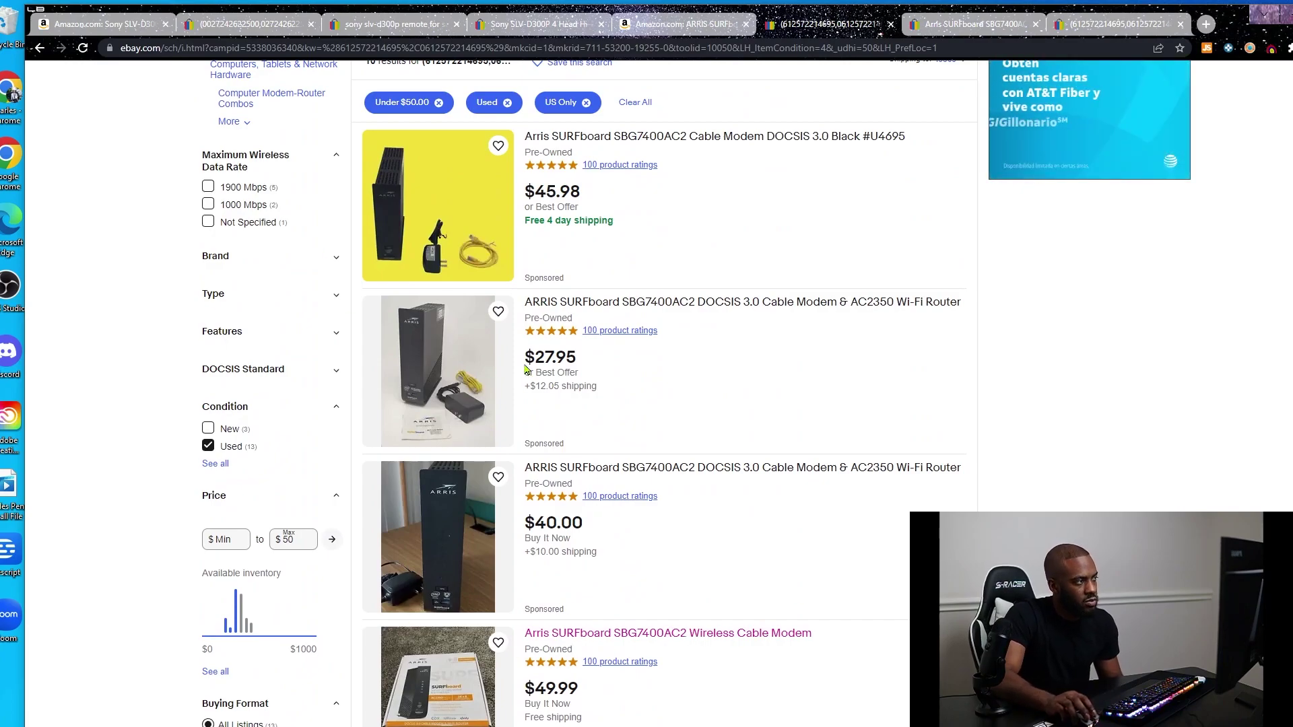
click(495, 362)
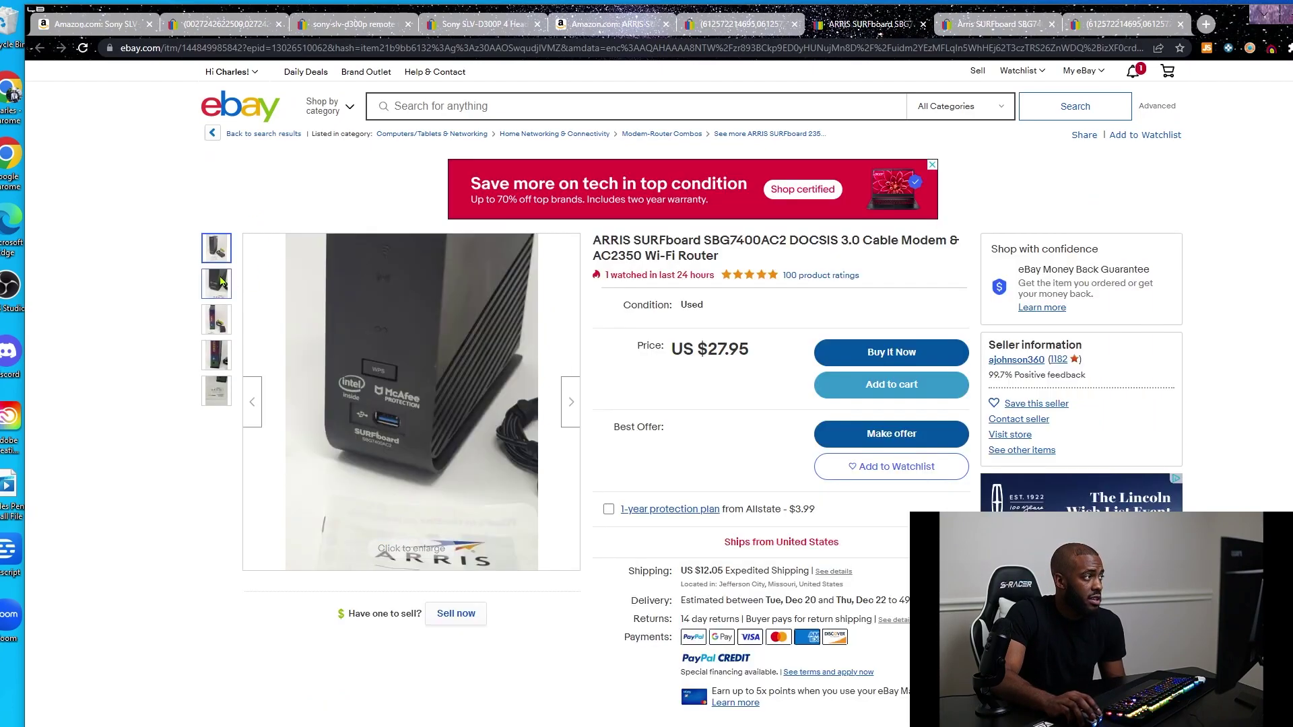
Inspect the $27.95 listing's photos, including the front, the ports and the included accessories
mouse_move(215, 326)
mouse_move(217, 352)
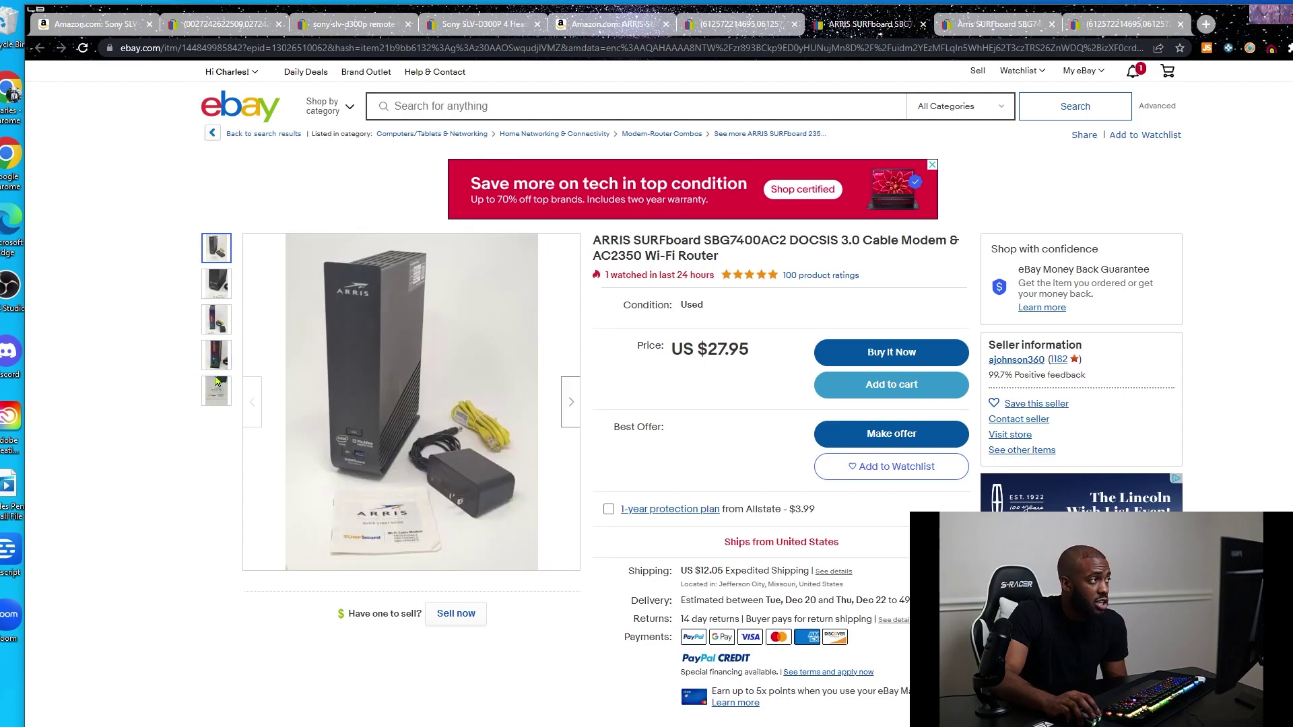
mouse_move(217, 382)
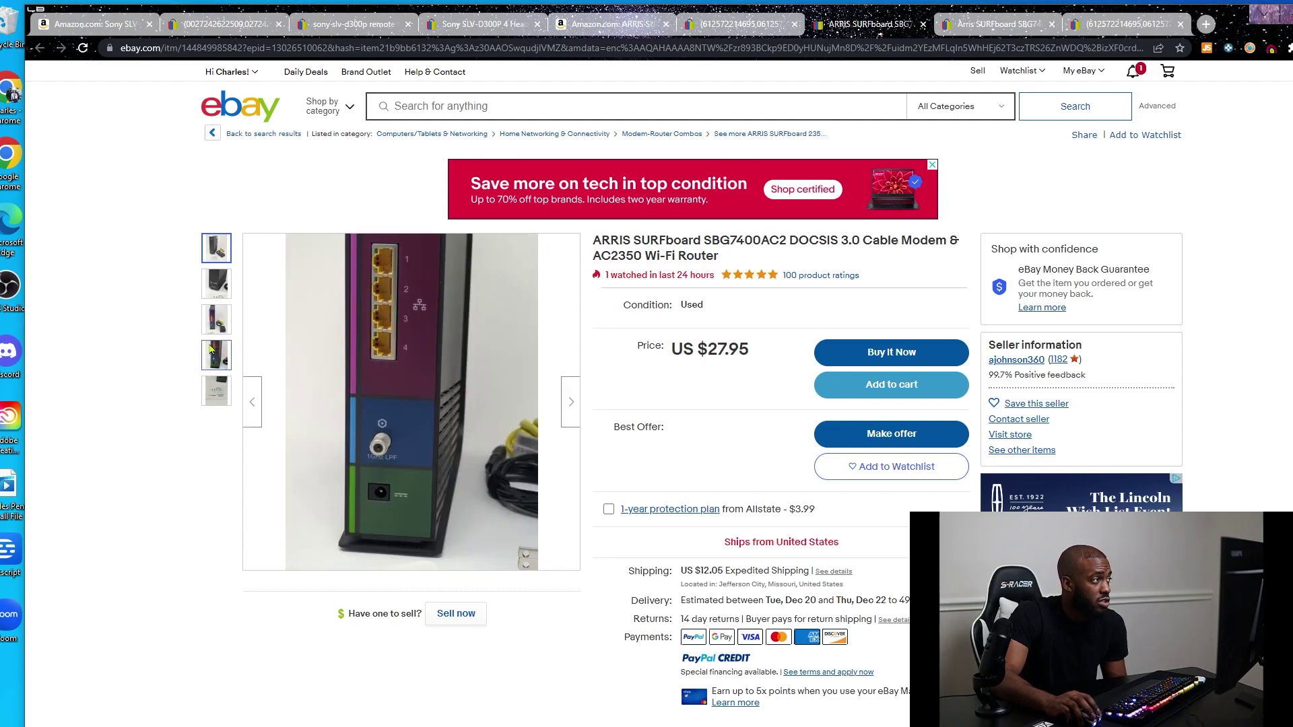
mouse_move(217, 286)
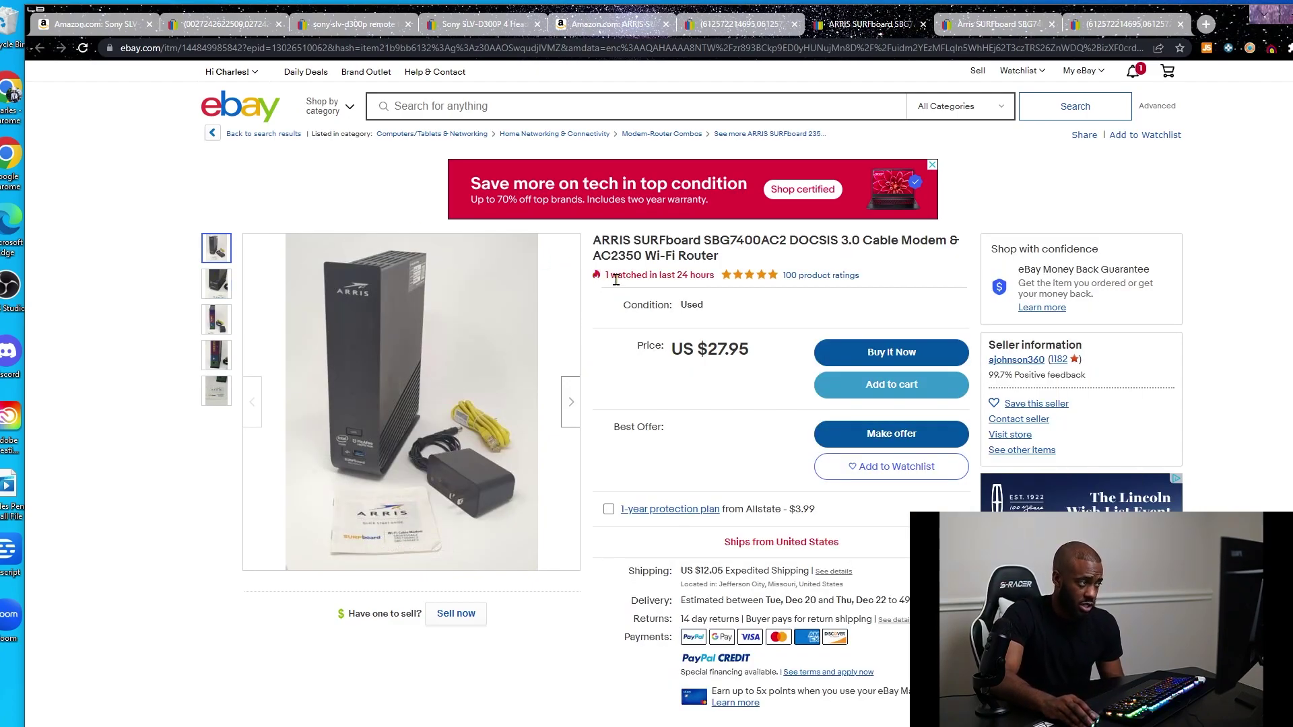
mouse_move(375, 418)
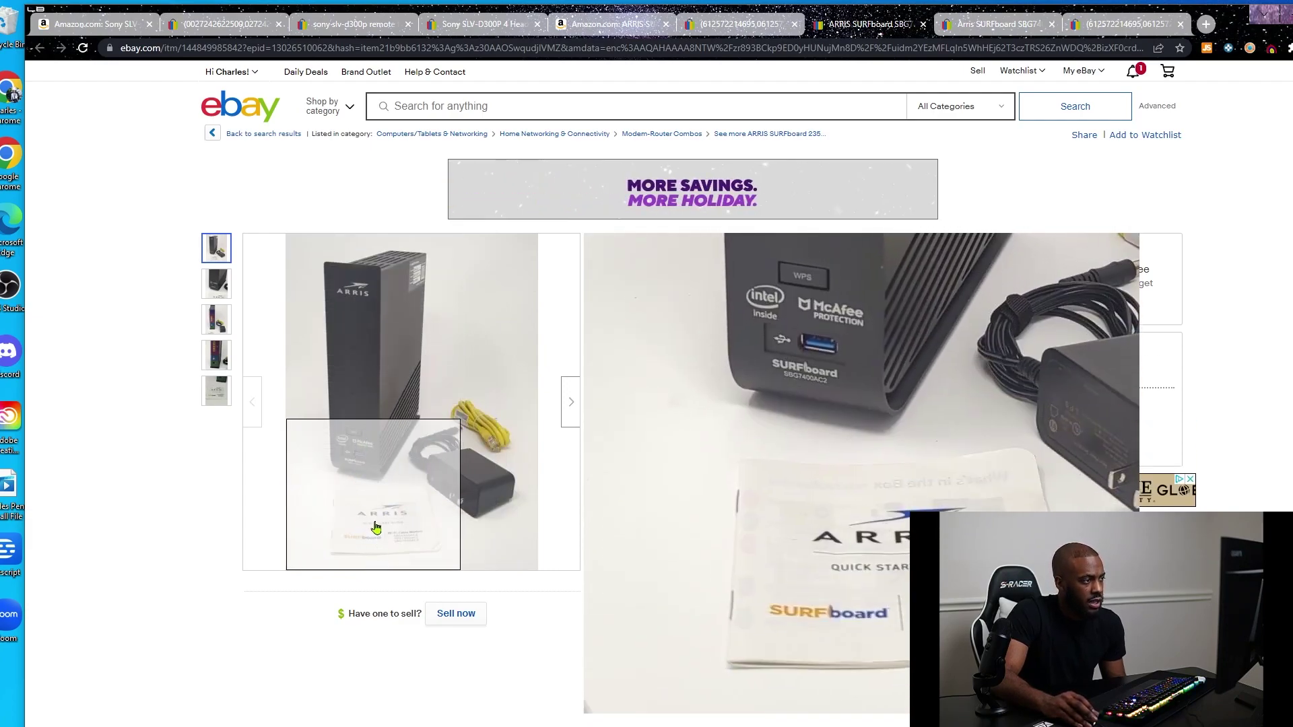
Read the $27.95 listing's item specifics and seller description, highlighting the note about the box
scroll(828, 436, down, 10)
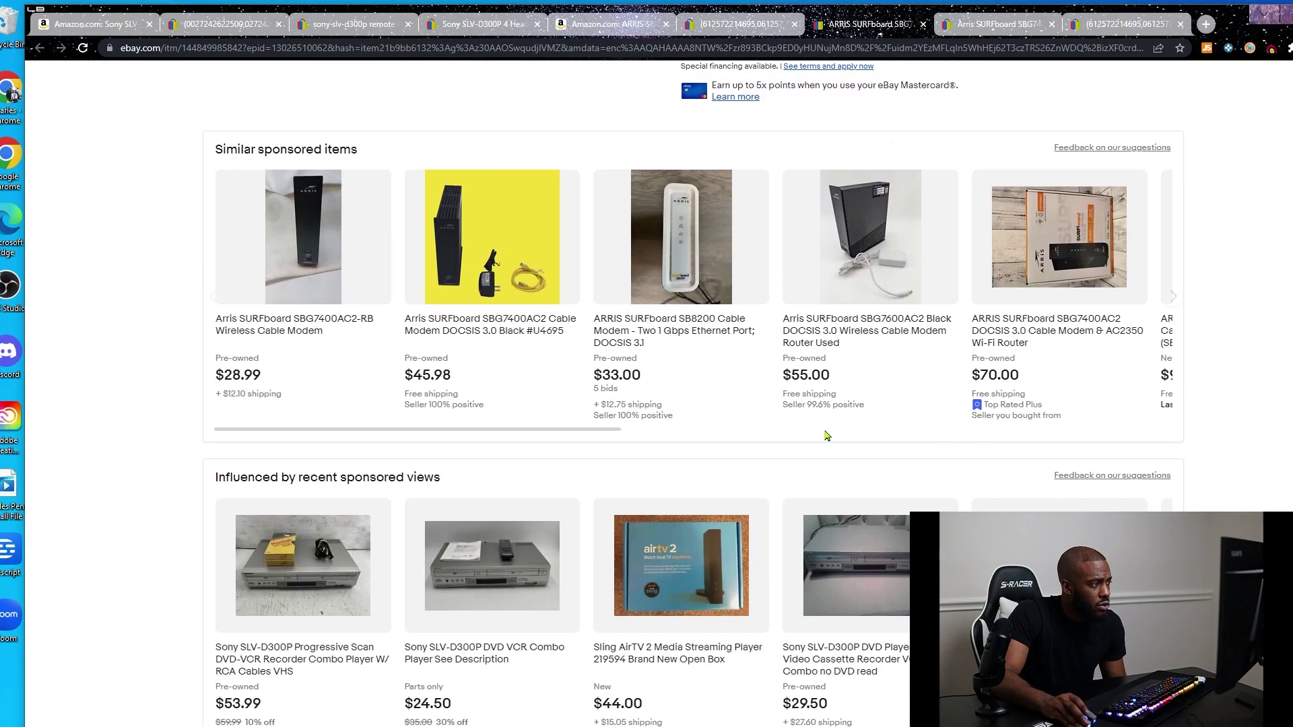
scroll(828, 436, down, 8)
drag(393, 541, 315, 541)
click(410, 563)
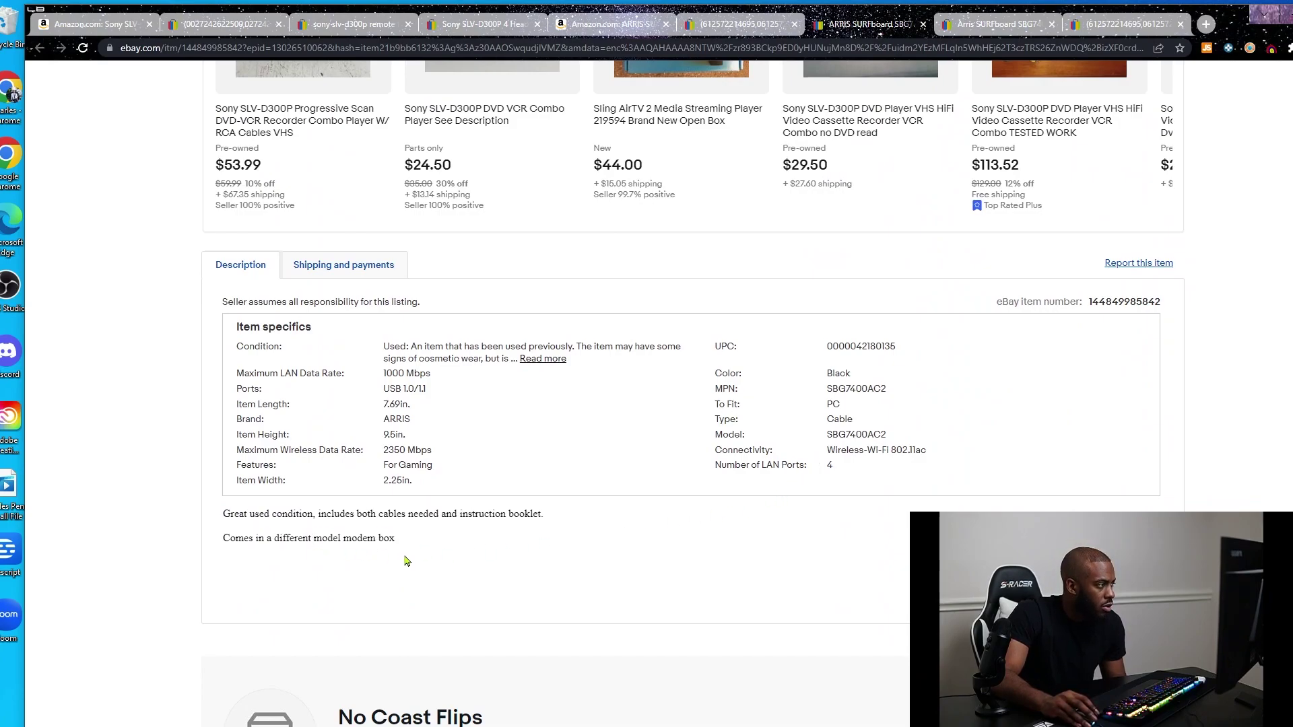
drag(402, 547, 288, 540)
double_click(293, 539)
drag(712, 346, 431, 374)
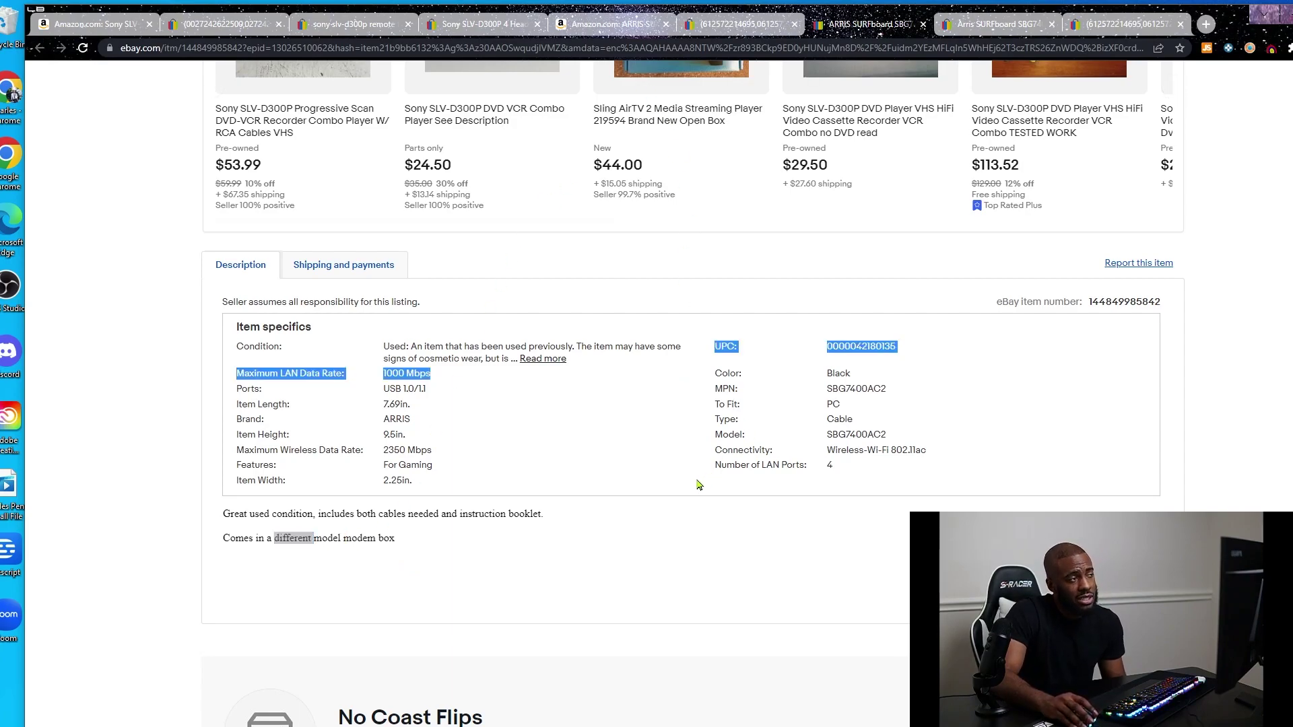
Compare the remaining used router results on eBay and open the $45.98 Arris SURFboard SBG7400AC2 listing
click(609, 26)
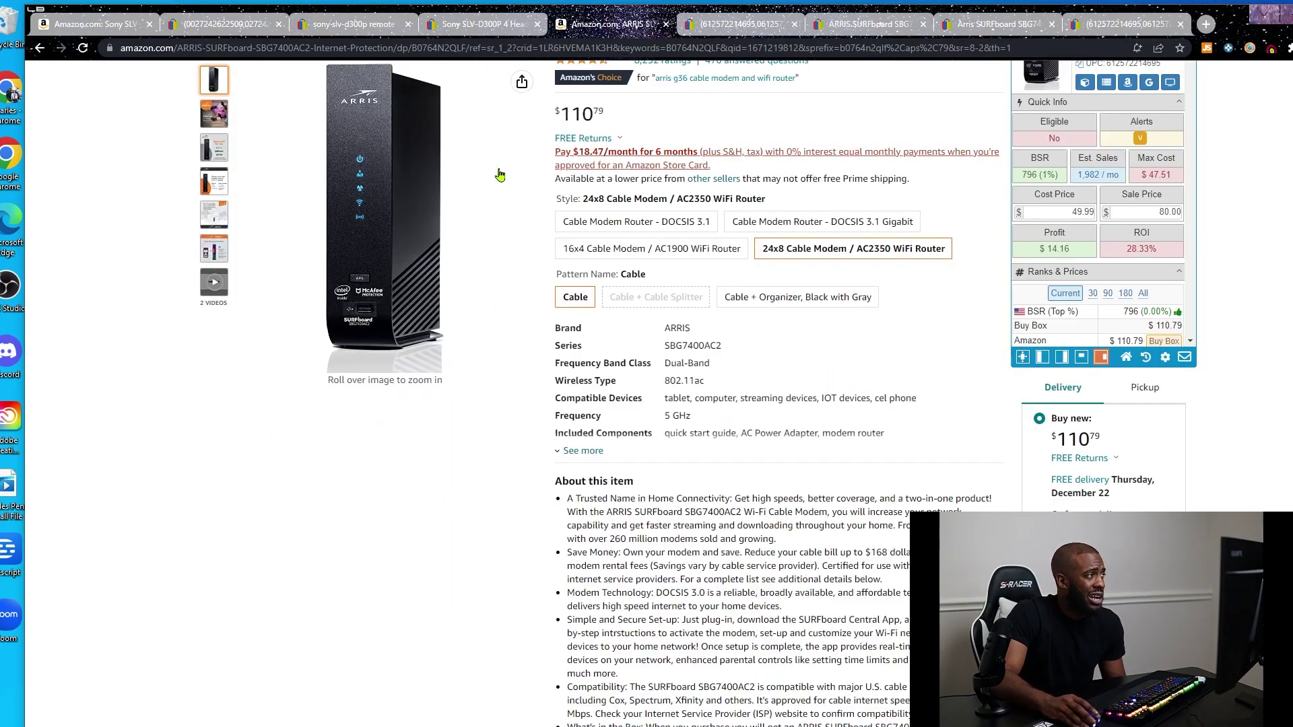
click(706, 29)
scroll(624, 265, down, 4)
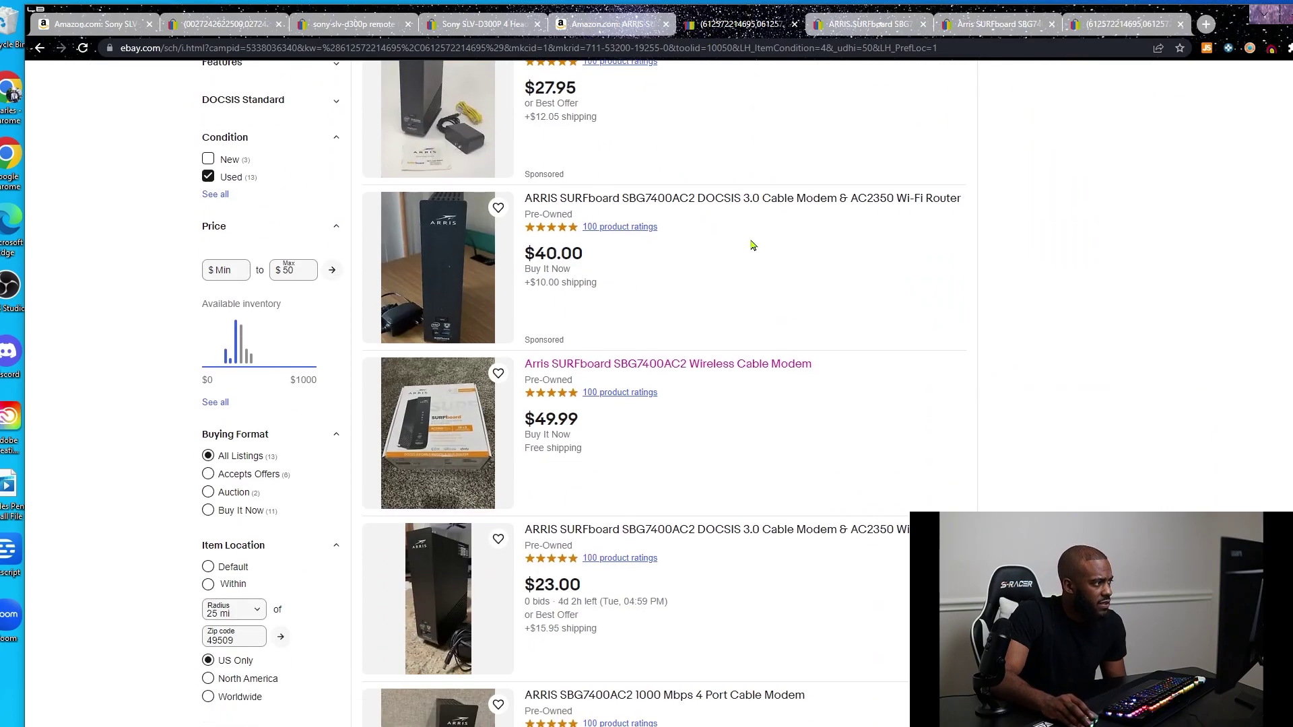
scroll(753, 246, down, 3)
scroll(754, 253, down, 1)
scroll(753, 254, down, 4)
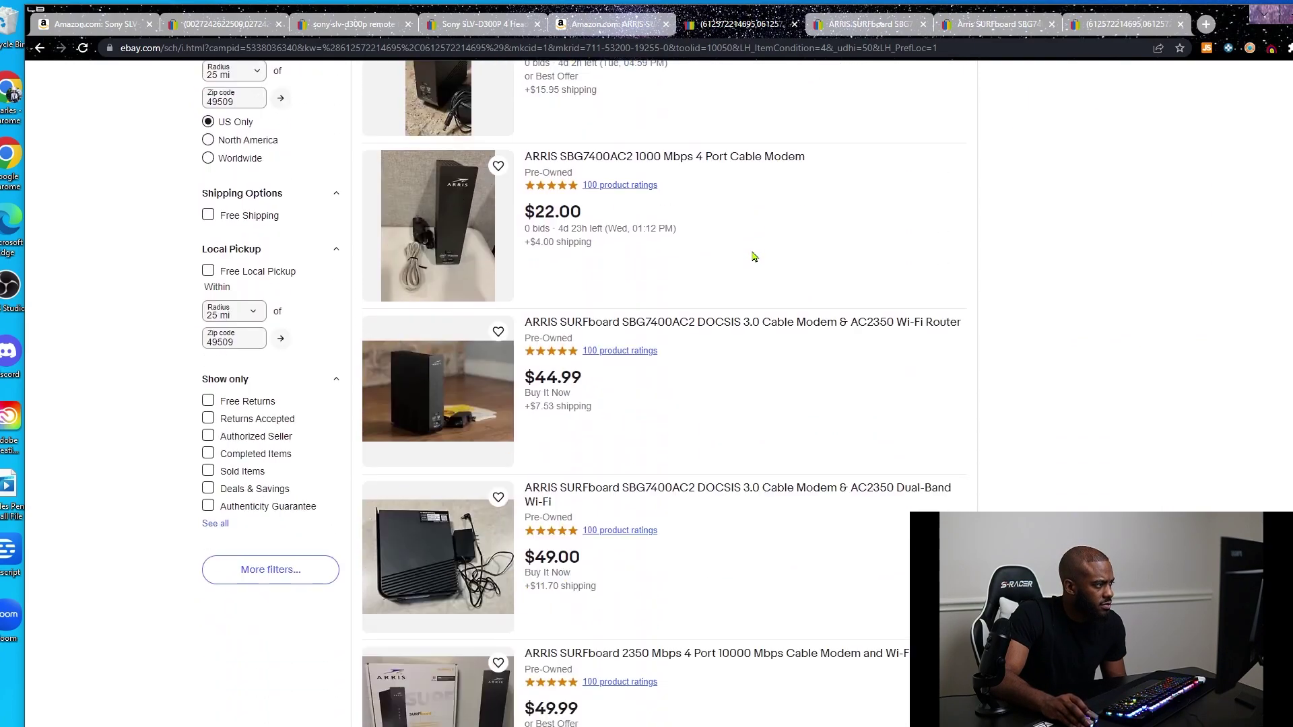
scroll(754, 256, down, 7)
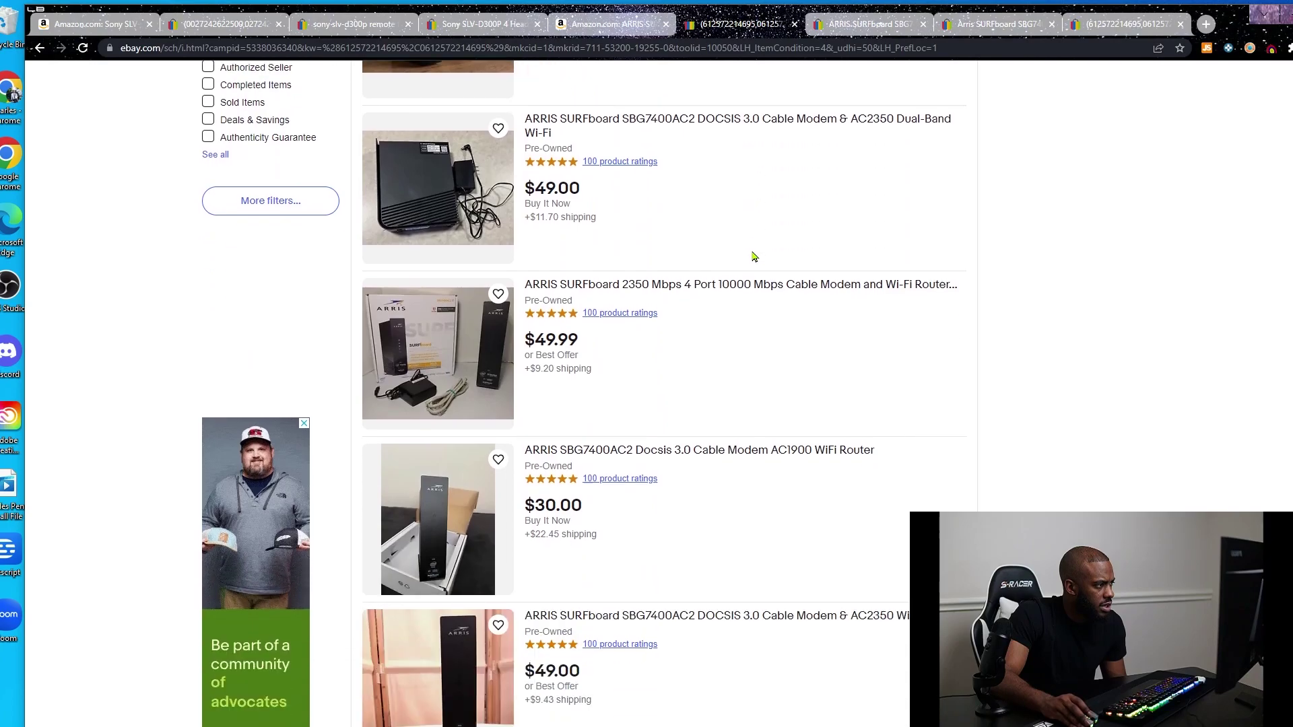
scroll(754, 257, down, 4)
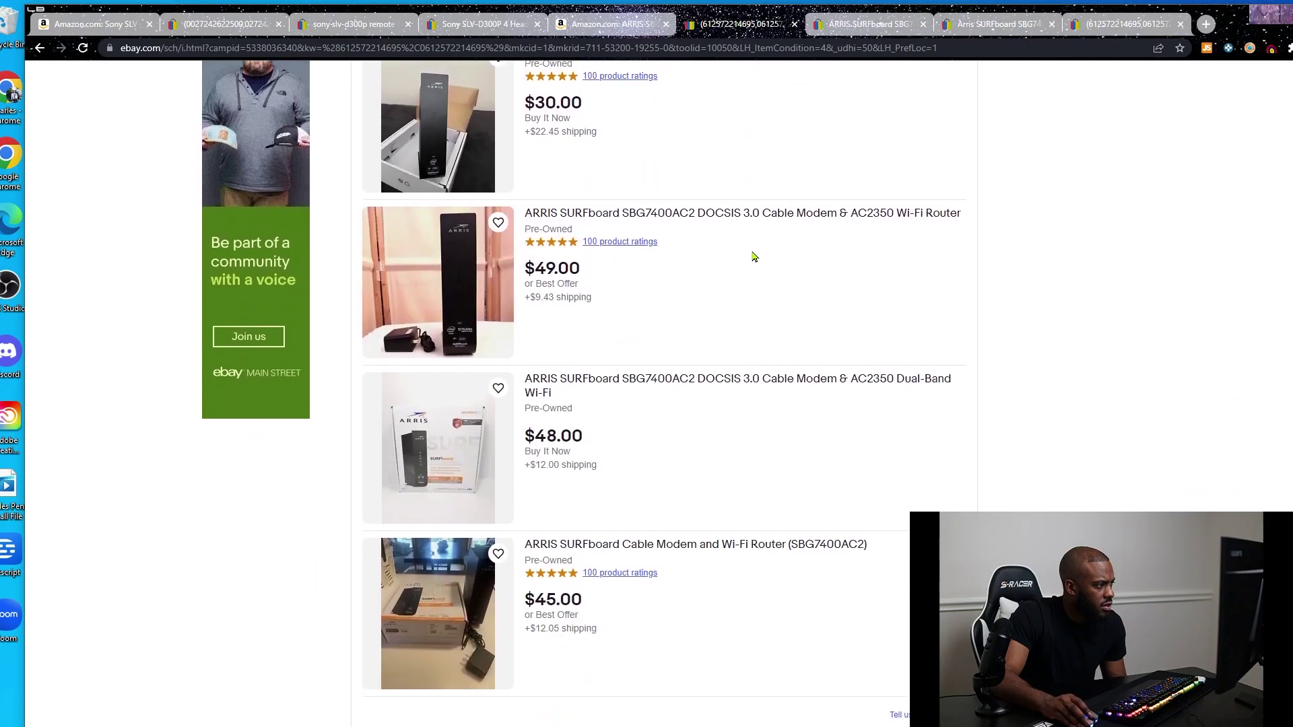
scroll(754, 257, up, 10)
scroll(761, 263, up, 7)
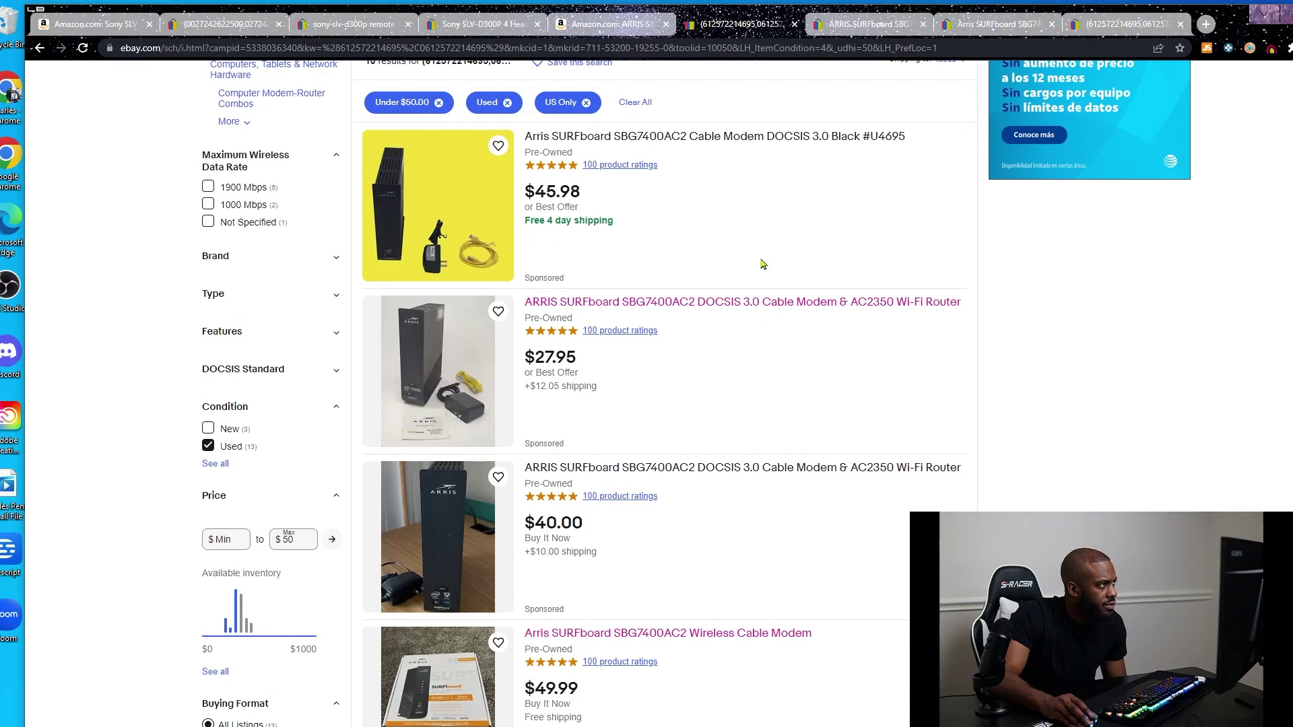
click(420, 203)
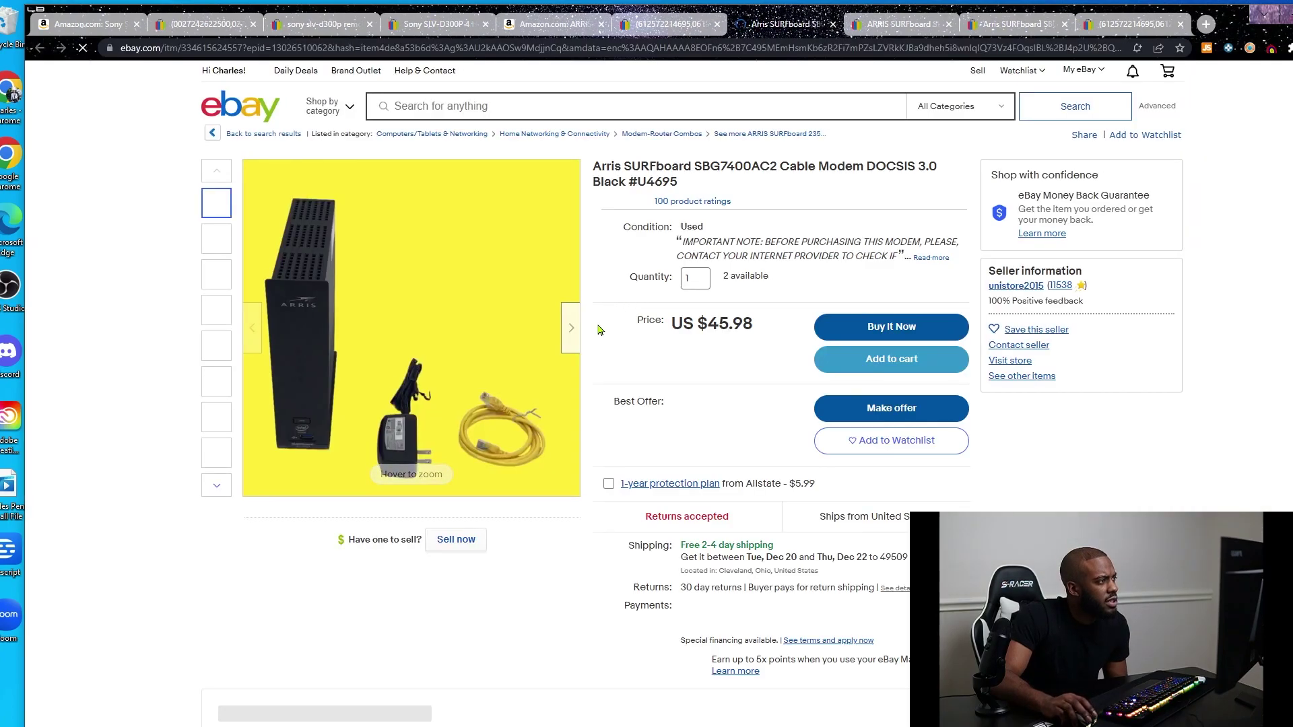
Read the seller notes on condition and compatibility in the $45.98 listing's item specifics
scroll(928, 262, down, 10)
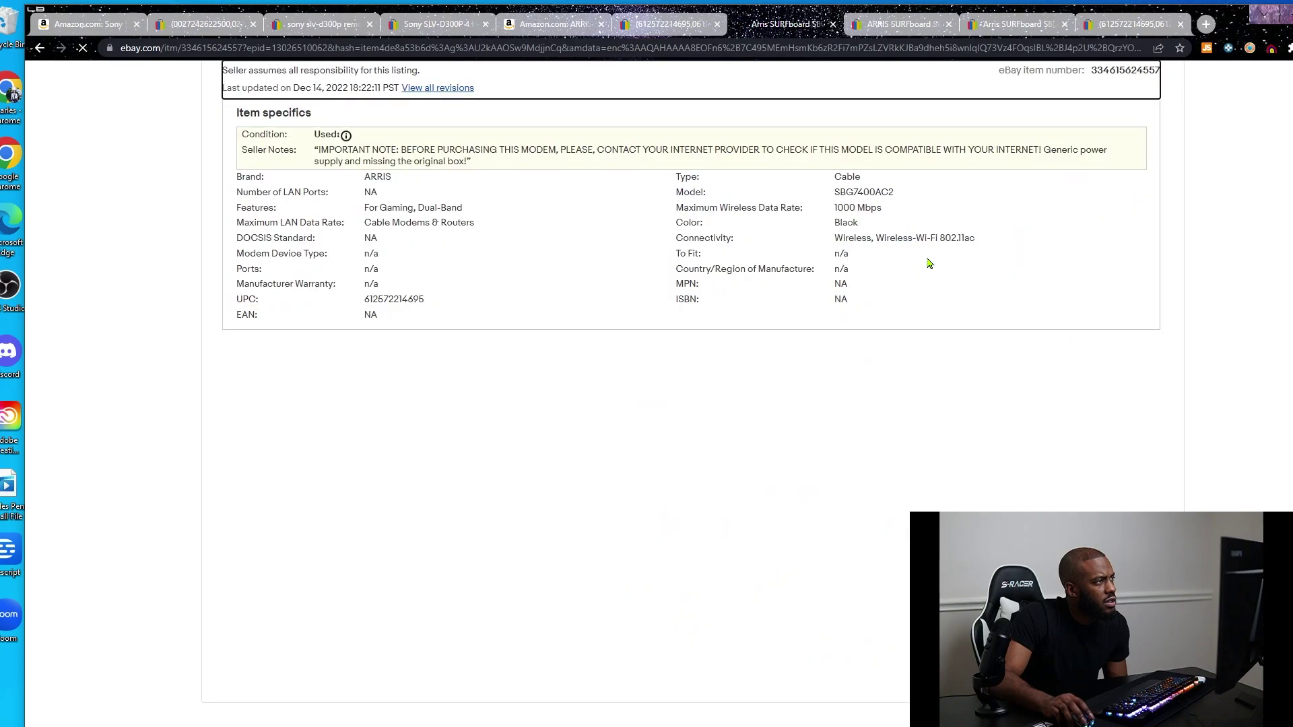
drag(690, 149, 941, 153)
click(962, 163)
scroll(495, 267, up, 9)
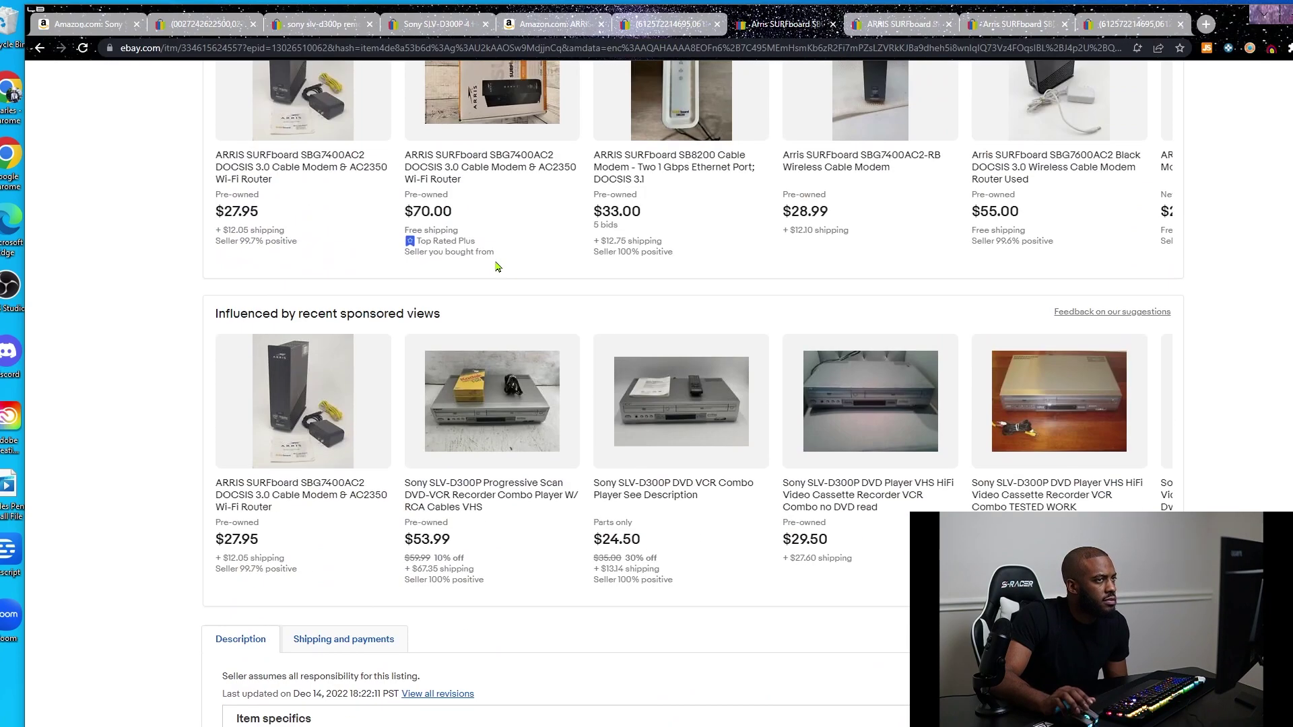
scroll(495, 267, up, 12)
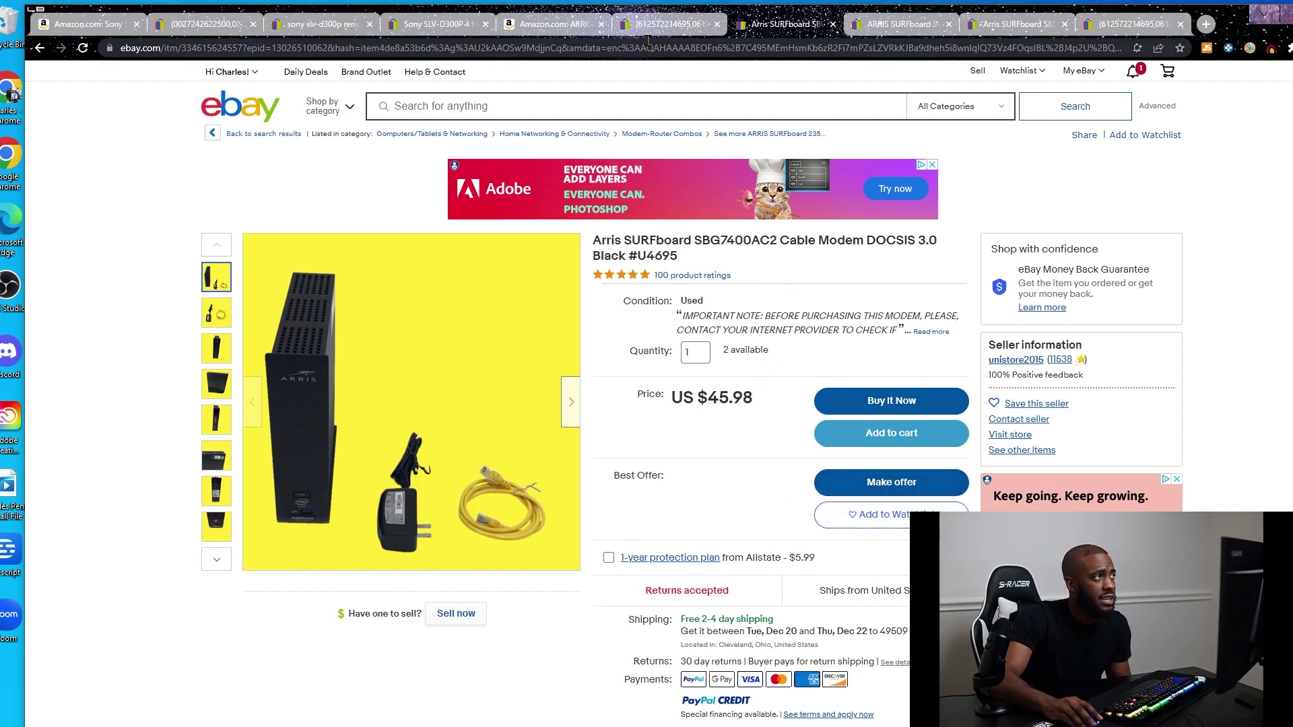
Set the router's cost price to 45.98 on its Amazon page to calculate the profit
key(ctrl+5)
click(1063, 210)
text(45.98)
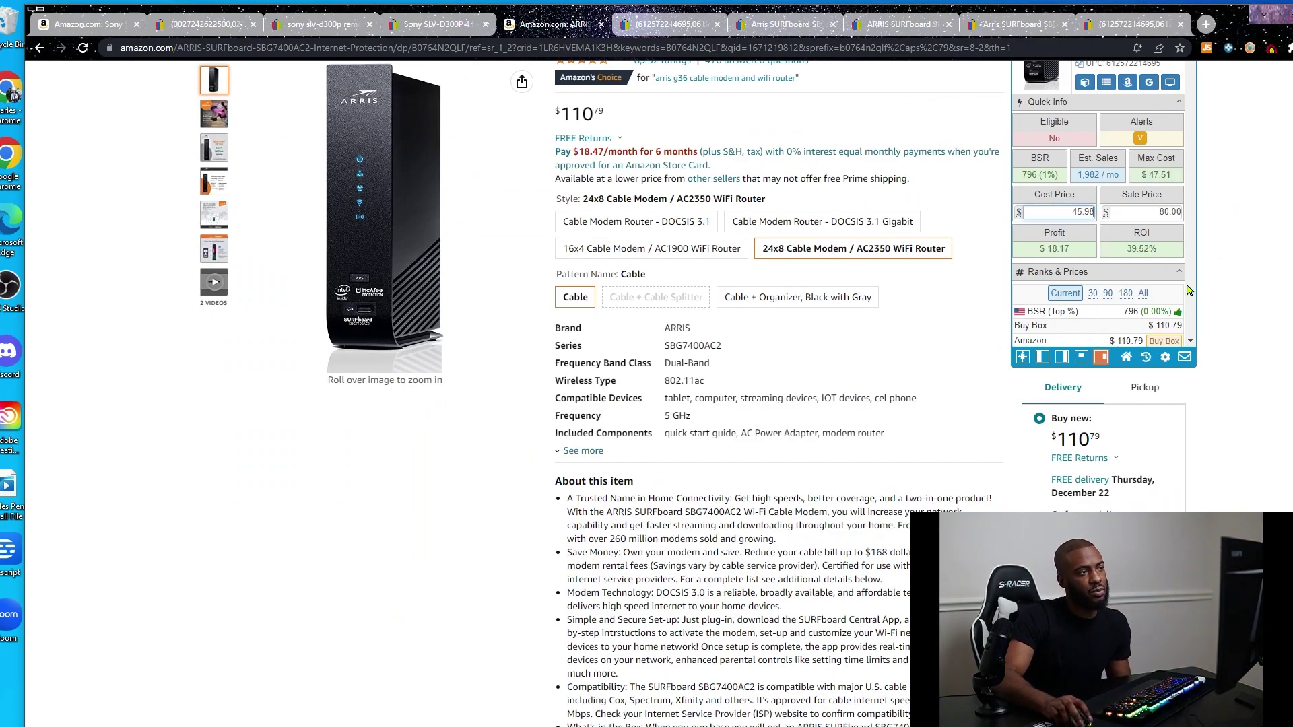
click(1194, 215)
Review the router's Keepa price history graph and its used offers data on the Amazon page
key(ctrl+Tab)
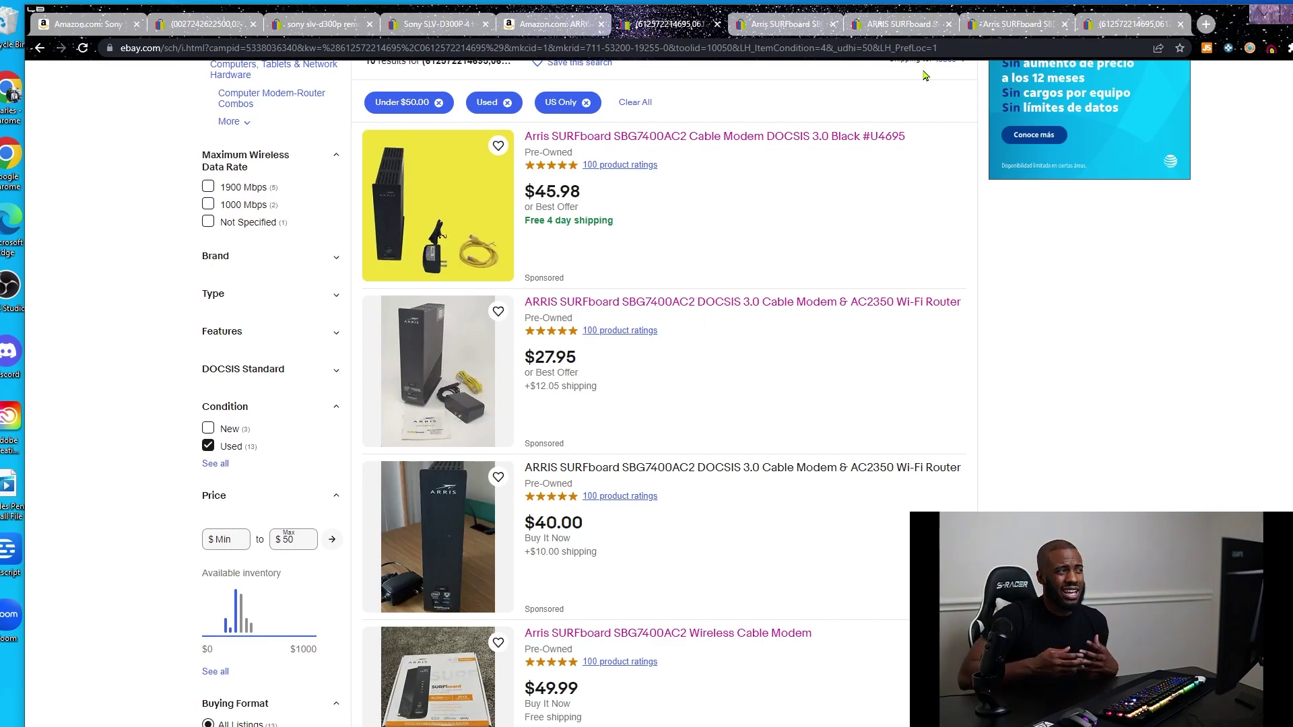
click(562, 26)
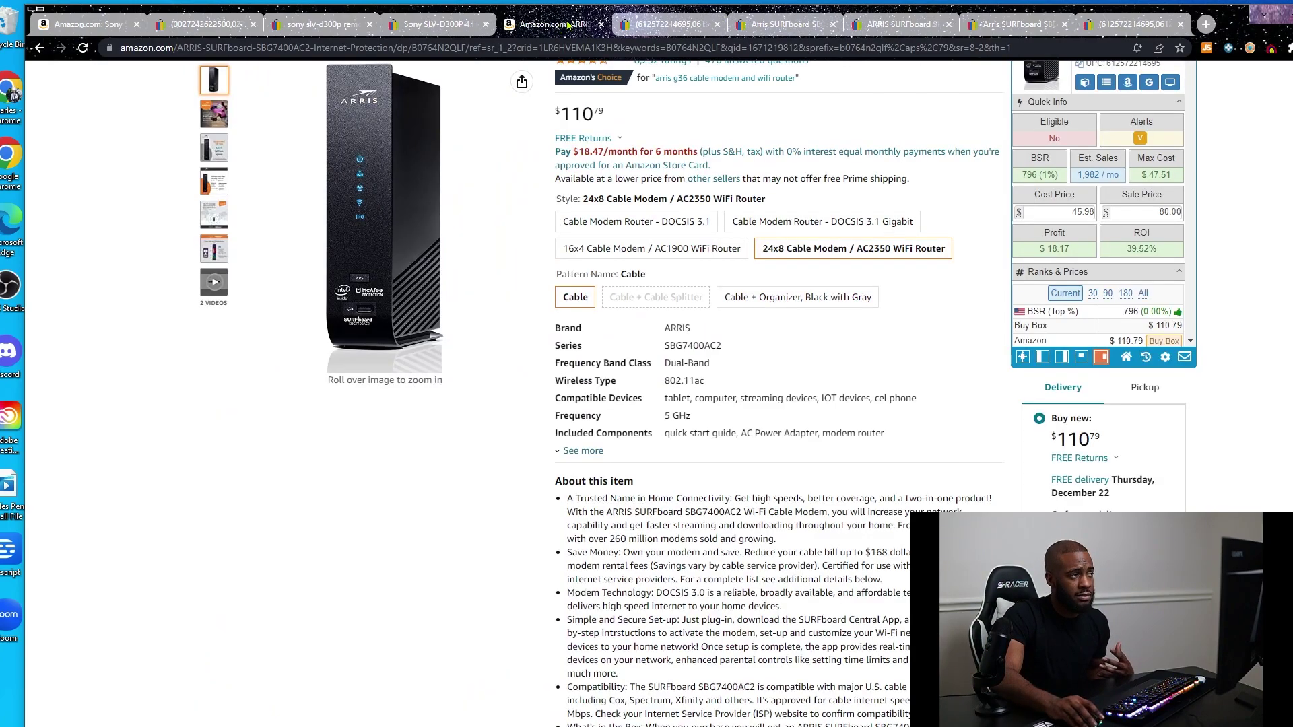
scroll(519, 326, down, 9)
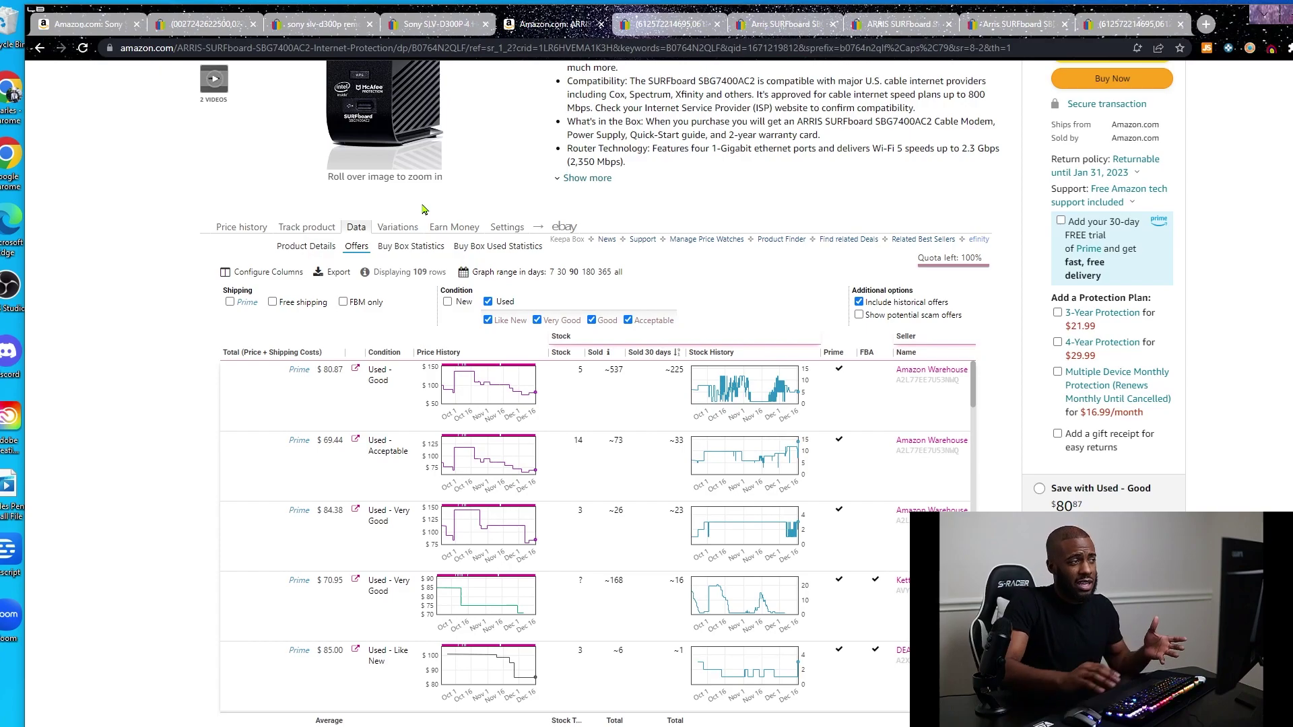
click(262, 229)
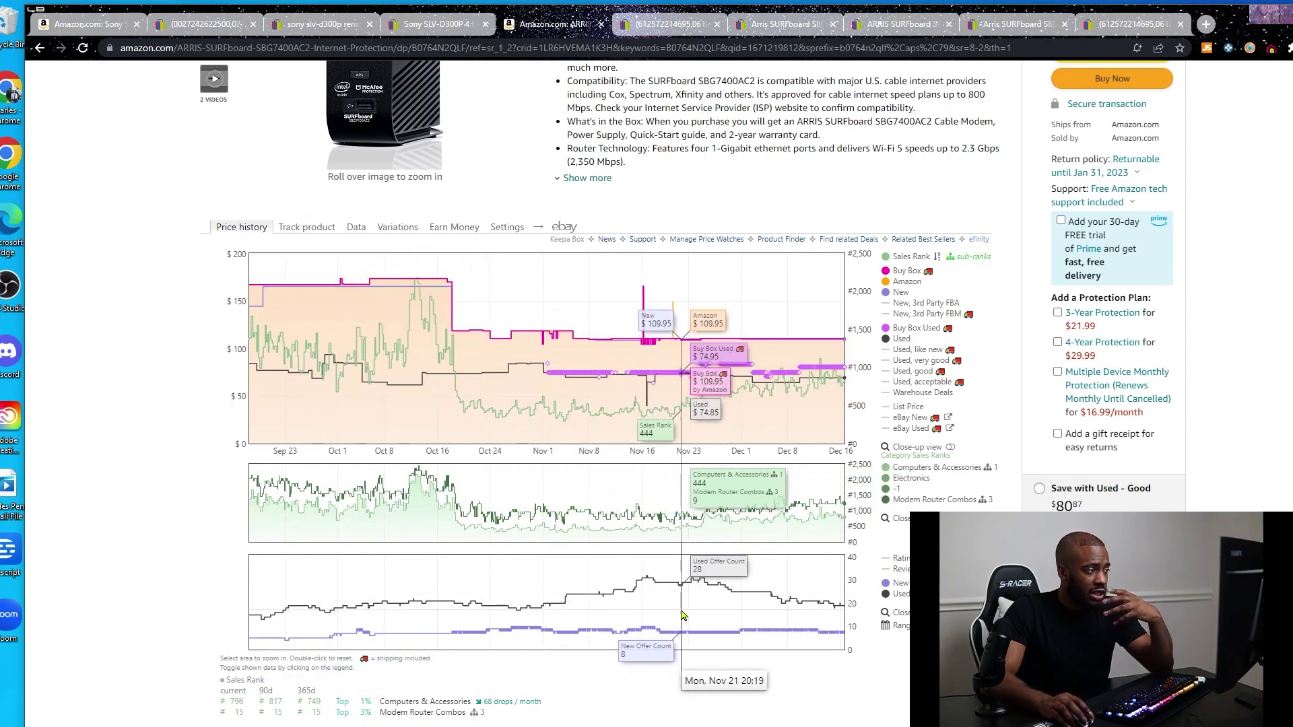
click(307, 227)
click(356, 227)
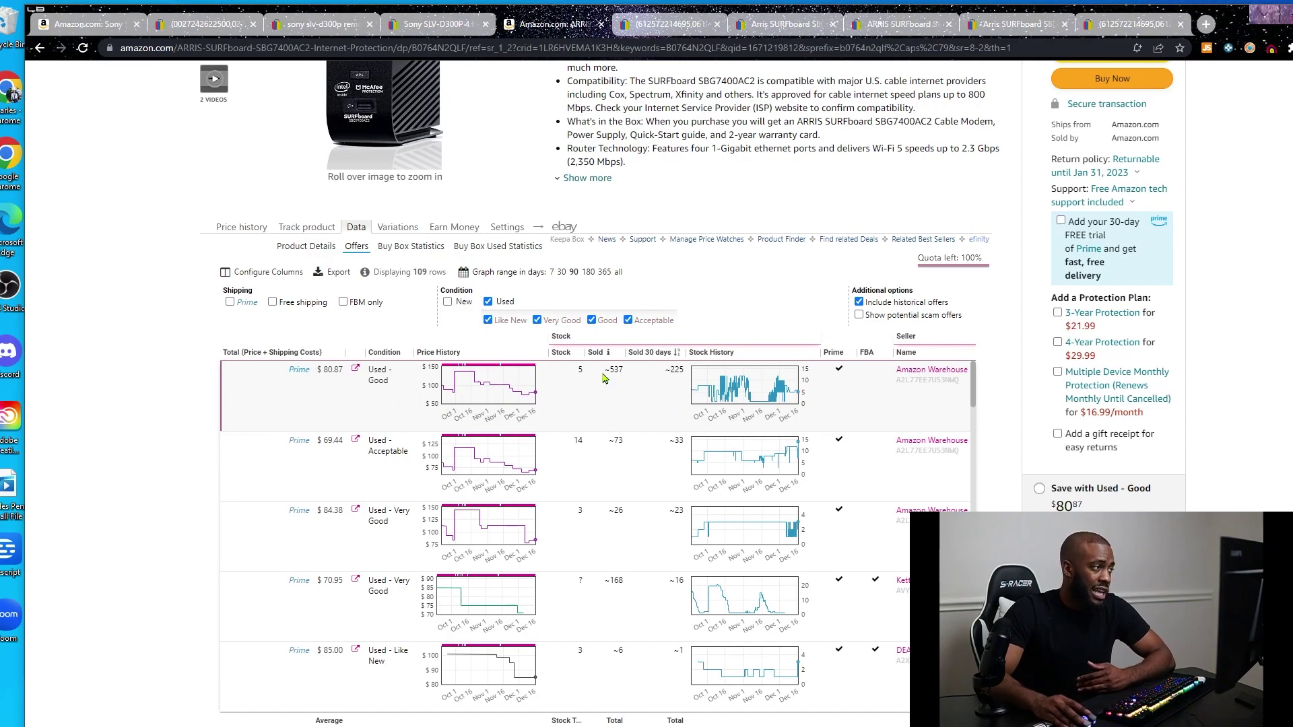
Return to the router's profit and maximum cost figures on the Amazon page and switch to OBS
scroll(1182, 340, up, 3)
scroll(1183, 340, down, 2)
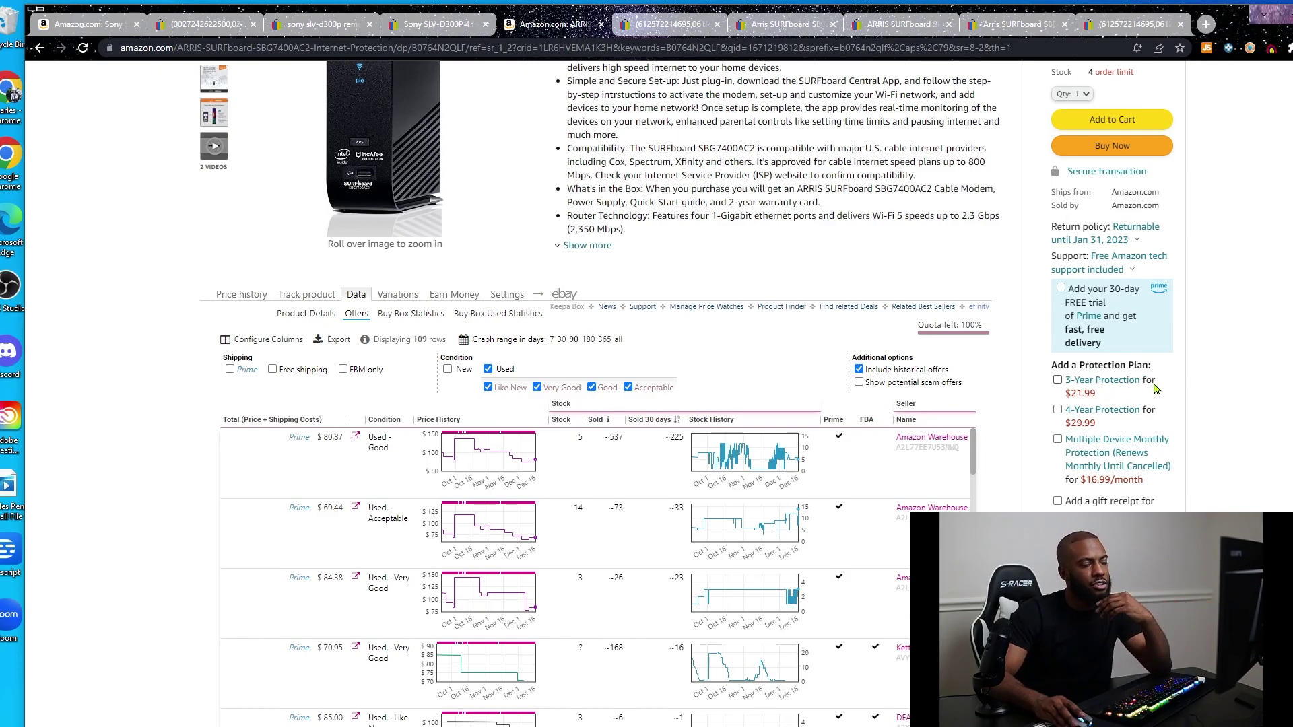
scroll(1169, 395, up, 5)
scroll(1171, 394, up, 3)
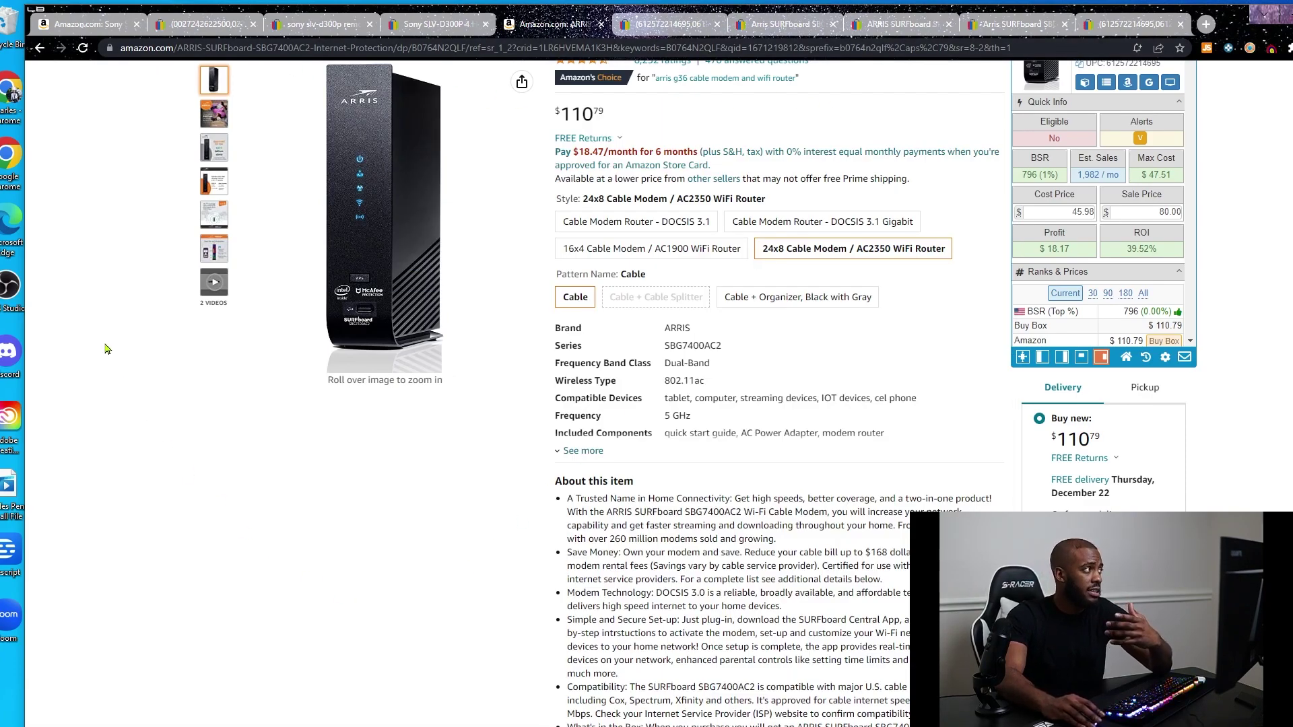
key(alt+Tab)
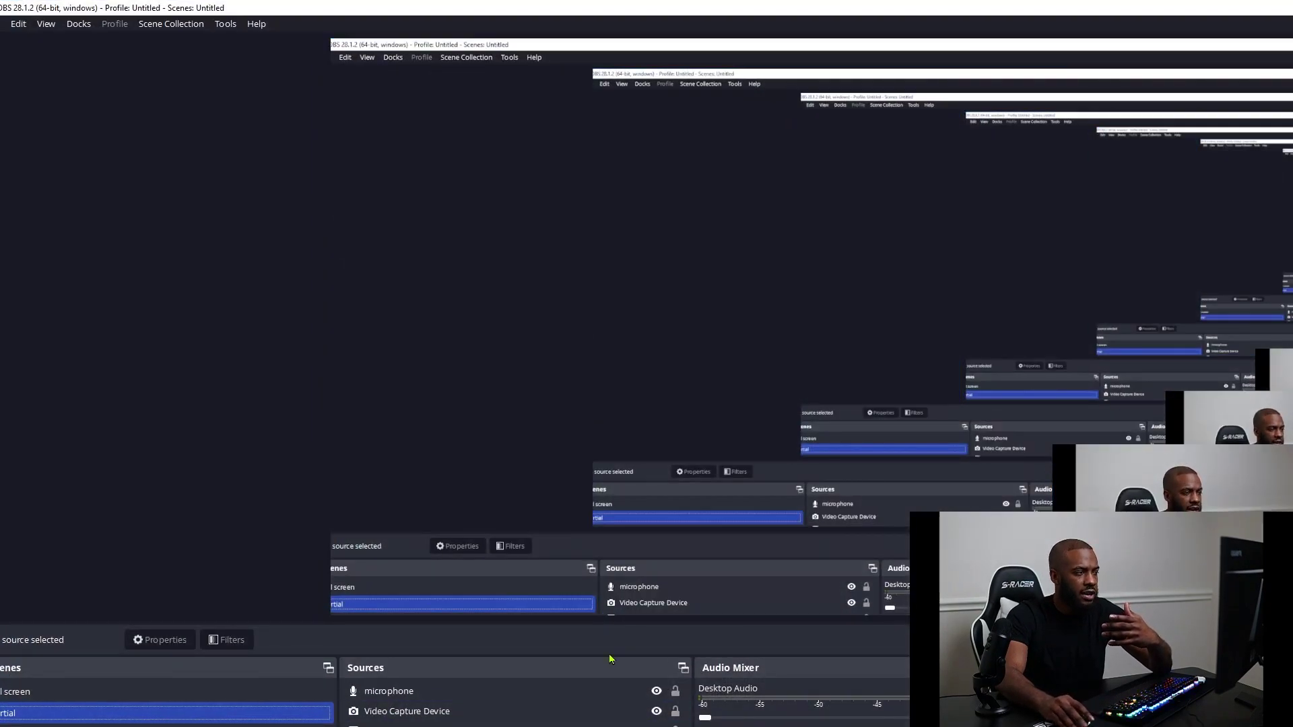